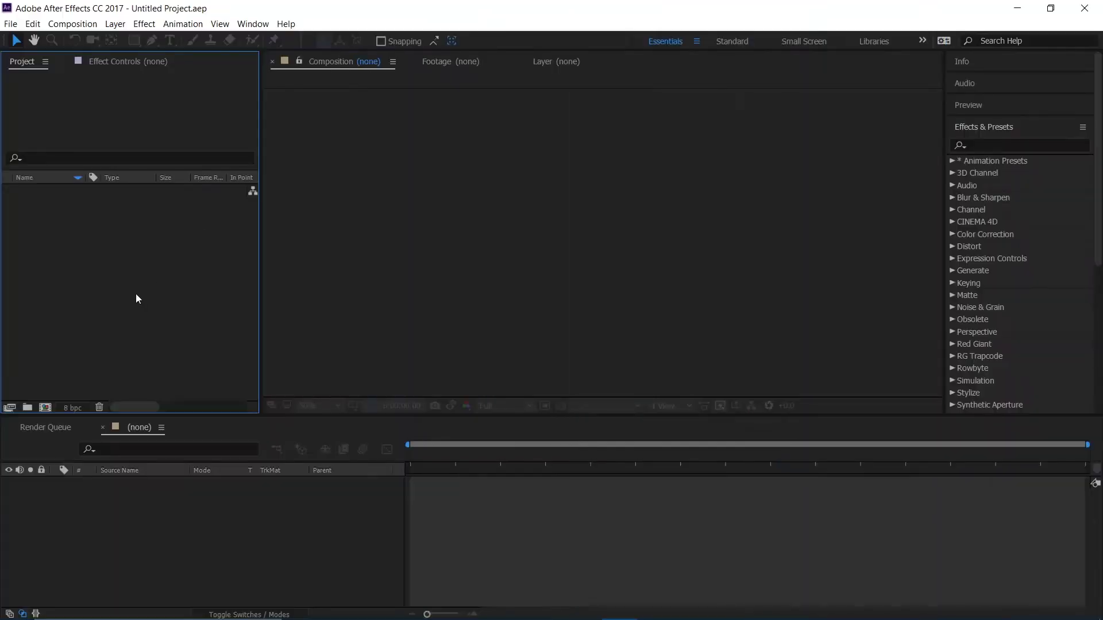
Create a new composition named 3D Logo Reveal with the default HDTV 1080 24 settings
{"action": "right_click", "coordinate": [136, 295]}
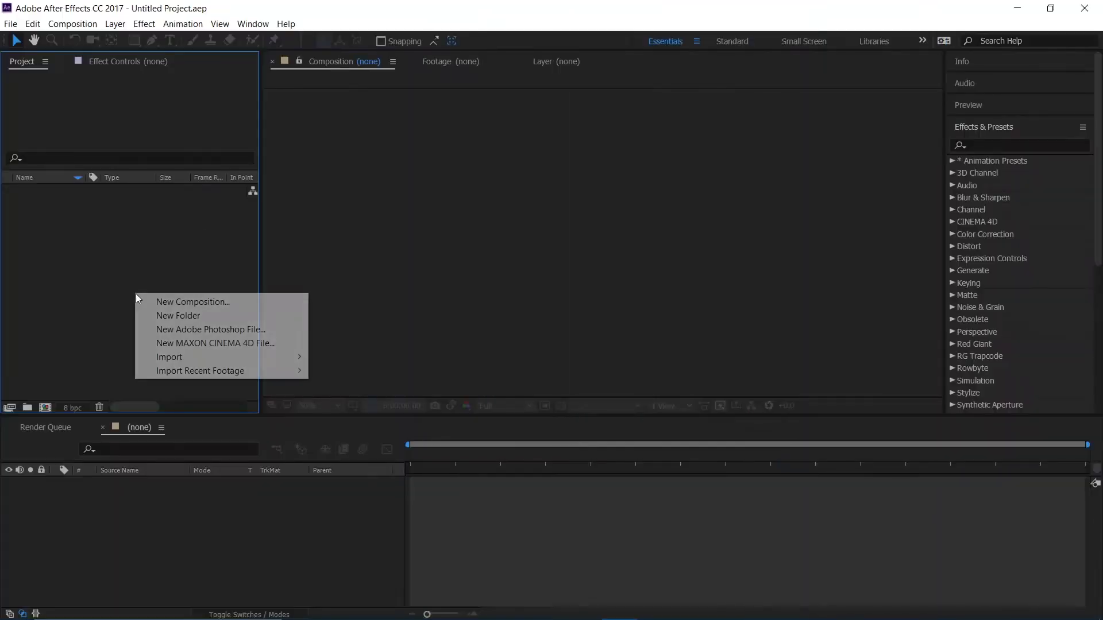
{"action": "left_click", "coordinate": [169, 302]}
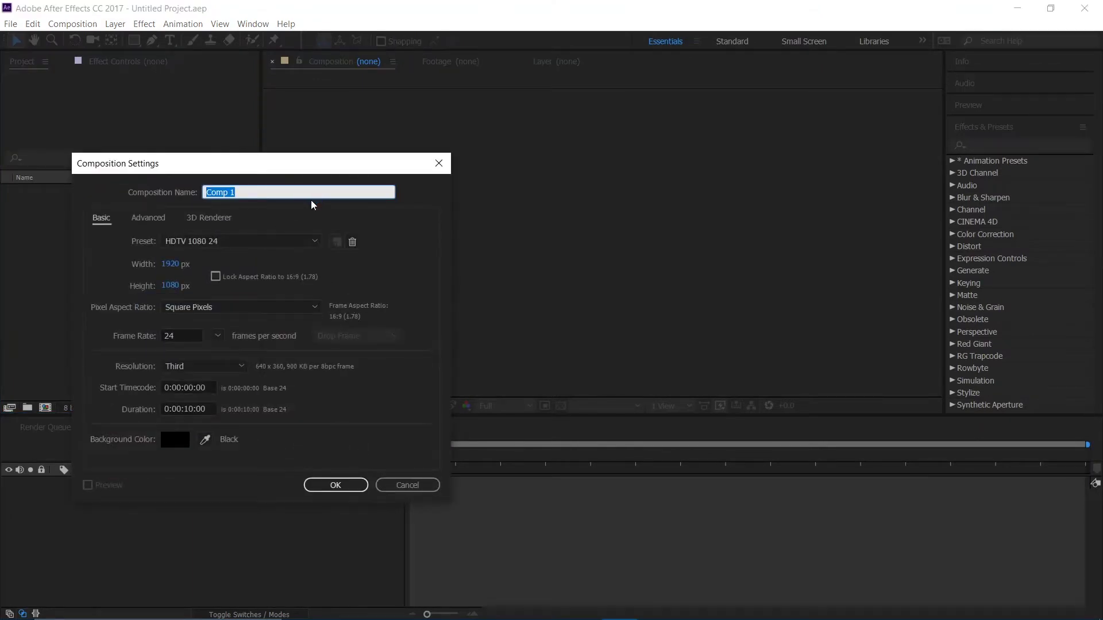
{"action": "type", "text": "3D Logo Reveal"}
{"action": "left_click", "coordinate": [316, 485]}
Import the Assets folder into the project and expand it to list its files
{"action": "double_click", "coordinate": [89, 271]}
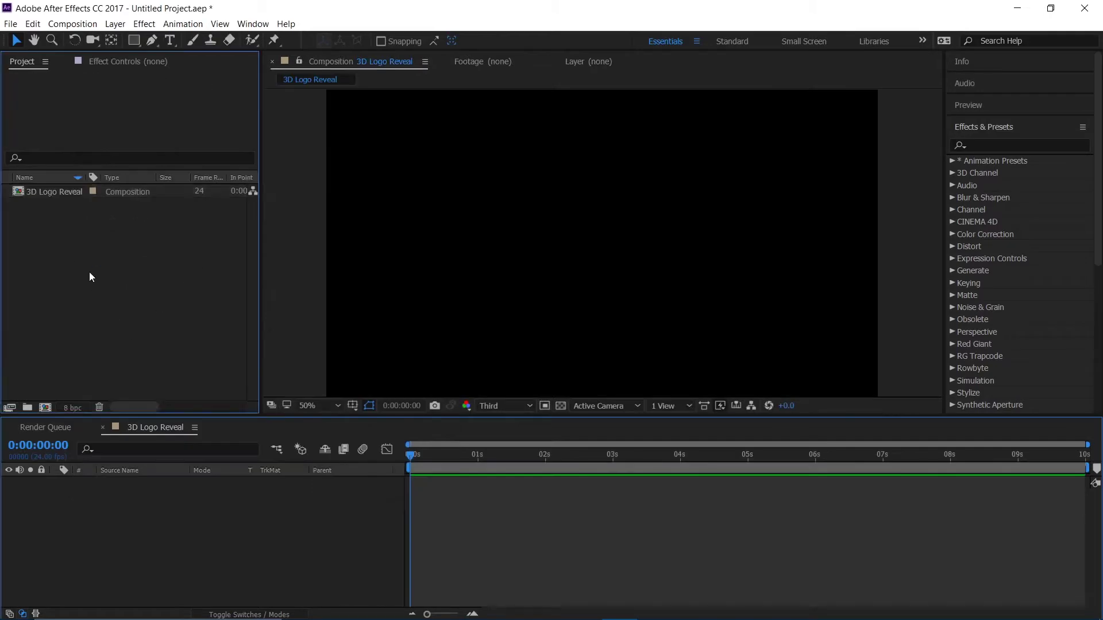
{"action": "left_click", "coordinate": [248, 151]}
{"action": "left_click", "coordinate": [365, 430]}
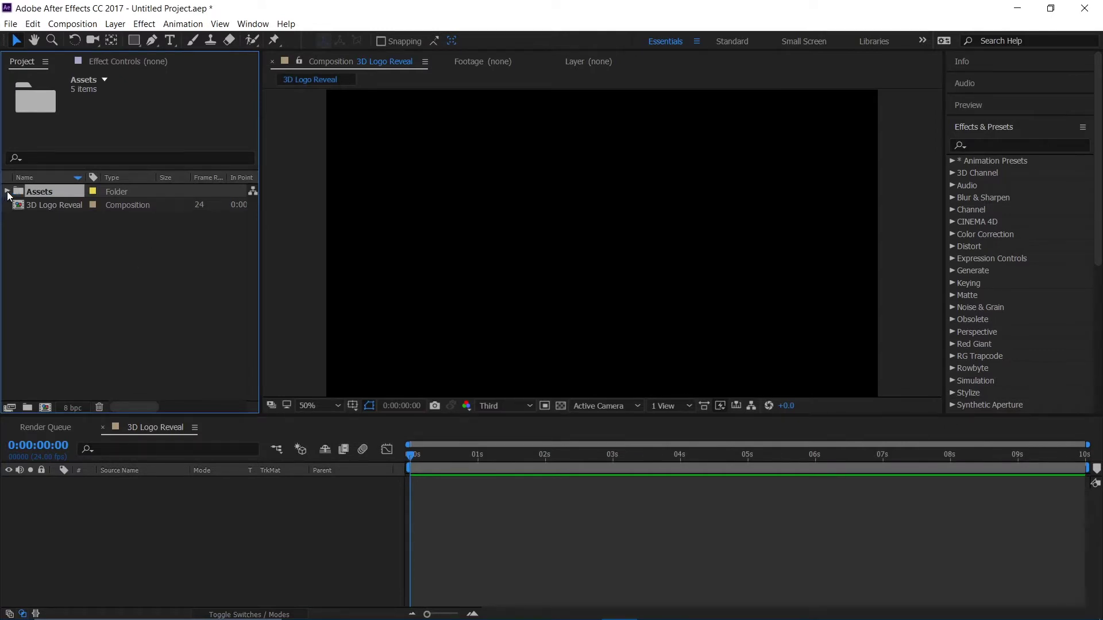
{"action": "left_click", "coordinate": [7, 192]}
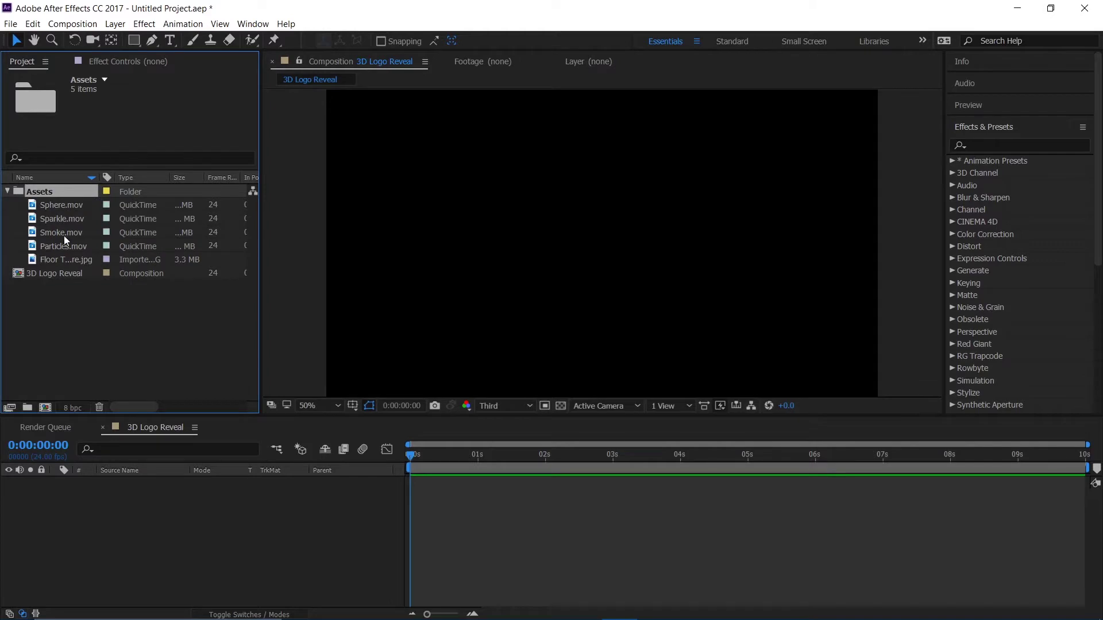
Add Sphere.mov, Sparkle.mov and Smoke.mov to the composition in descending layer order, with Particles.mov above them
{"action": "left_click_drag", "start_coordinate": [60, 205], "coordinate": [150, 485]}
{"action": "left_click_drag", "start_coordinate": [57, 222], "coordinate": [149, 516]}
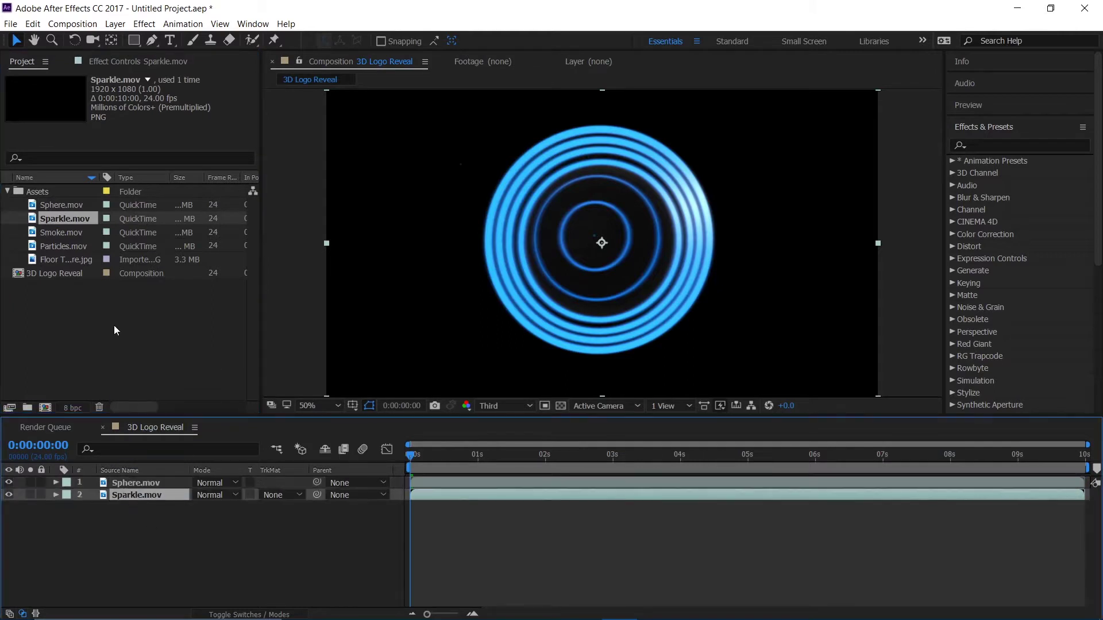
{"action": "left_click_drag", "start_coordinate": [81, 231], "coordinate": [172, 562]}
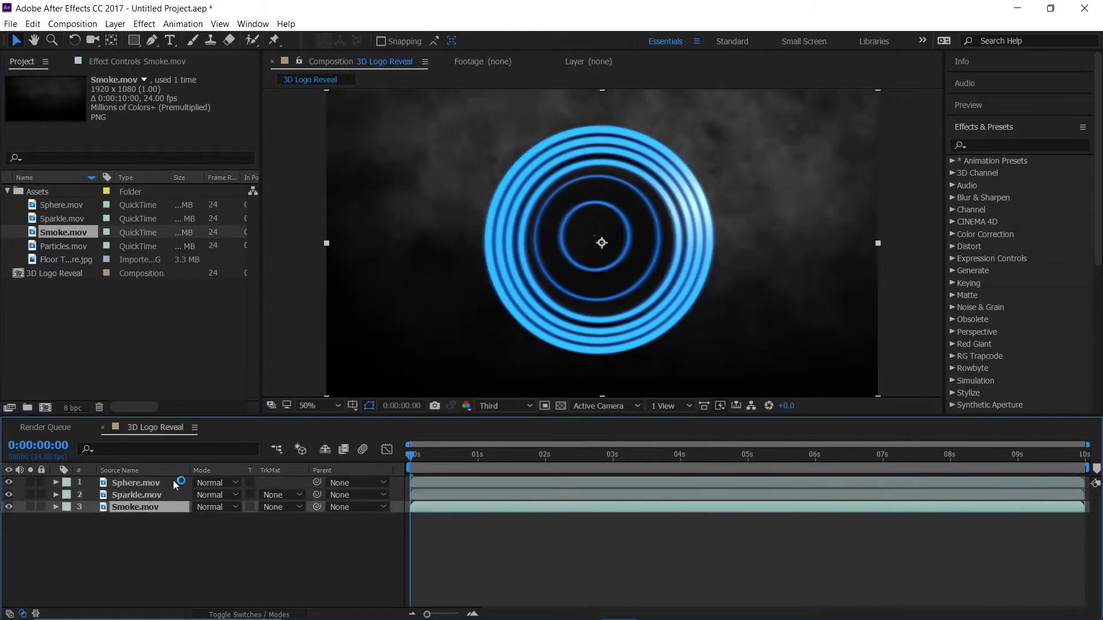
{"action": "left_click_drag", "start_coordinate": [54, 246], "coordinate": [150, 481]}
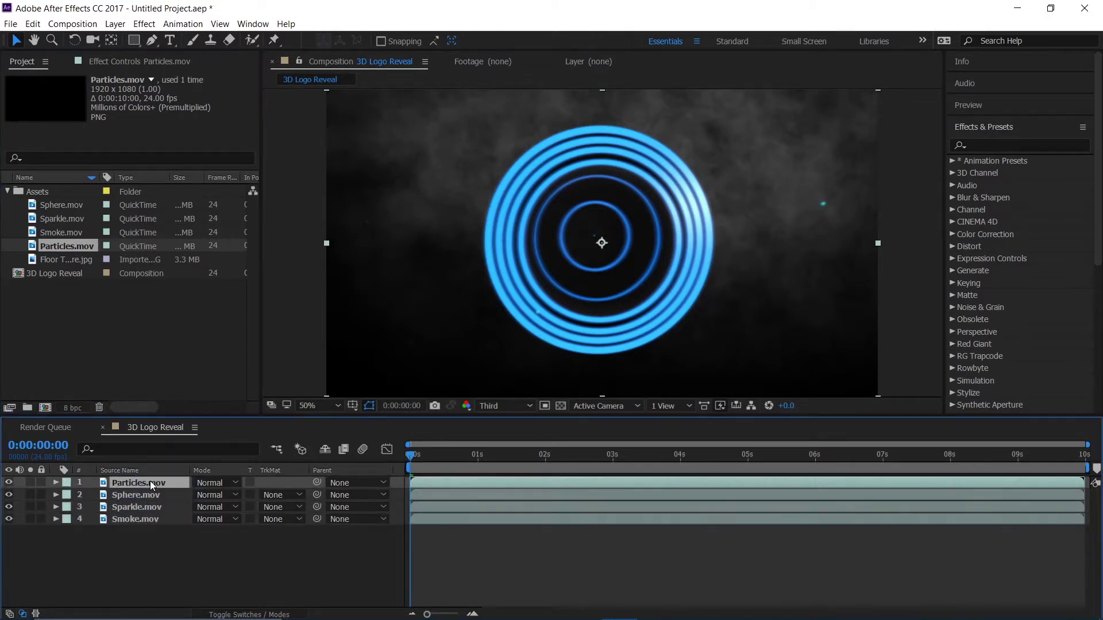
Go to 0:00:02:22 and set the Sphere.mov layer's scale to 70%
{"action": "left_click", "coordinate": [606, 459]}
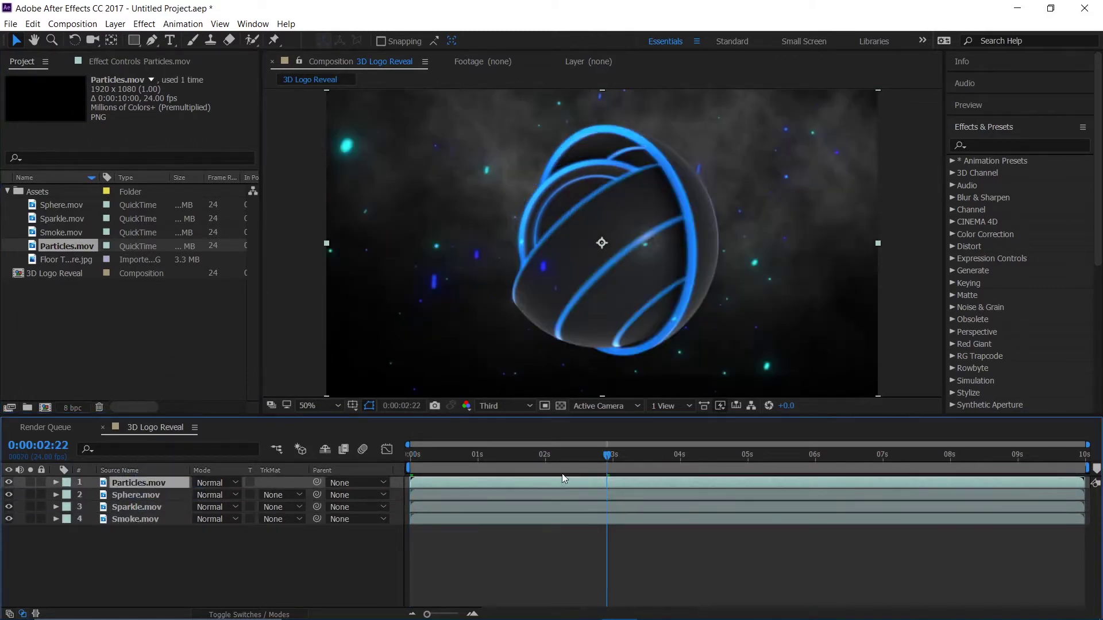
{"action": "left_click", "coordinate": [136, 498]}
{"action": "key", "text": "s"}
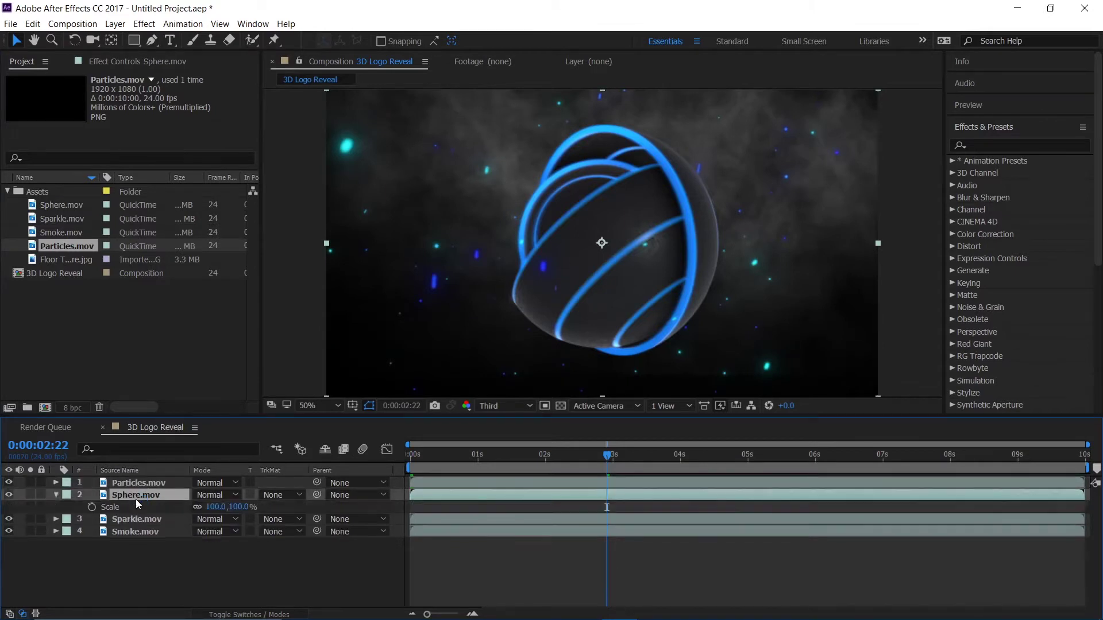
{"action": "left_click", "coordinate": [215, 506]}
{"action": "type", "text": "70"}
{"action": "key", "text": "Return"}
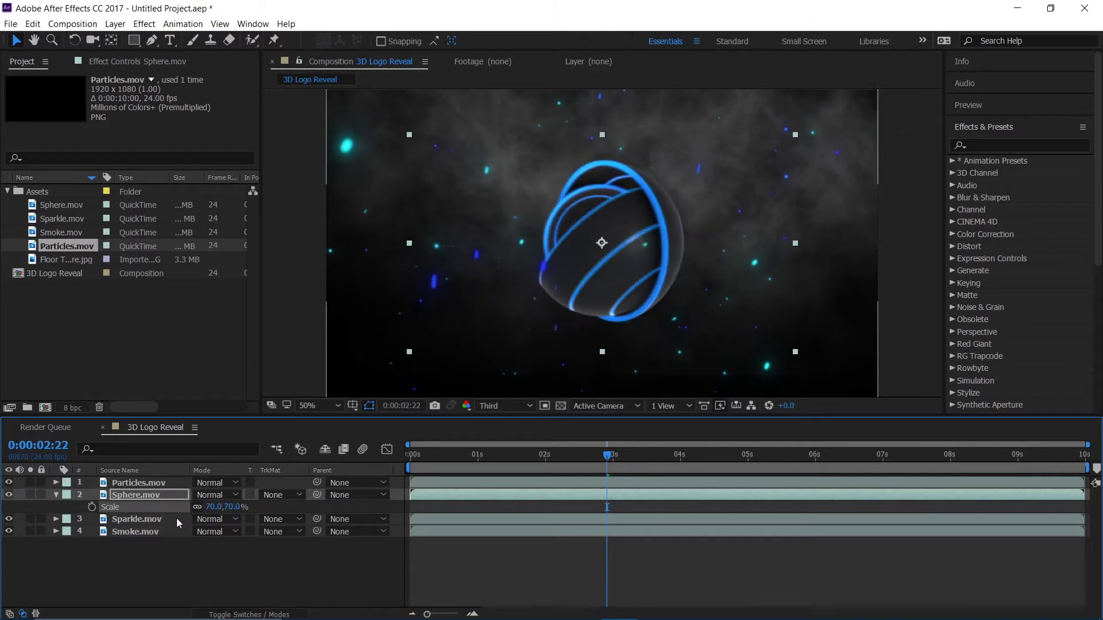
Add Floor Texture.jpg as the lowest layer of the composition and make it a 3D layer
{"action": "left_click_drag", "start_coordinate": [65, 259], "coordinate": [209, 586]}
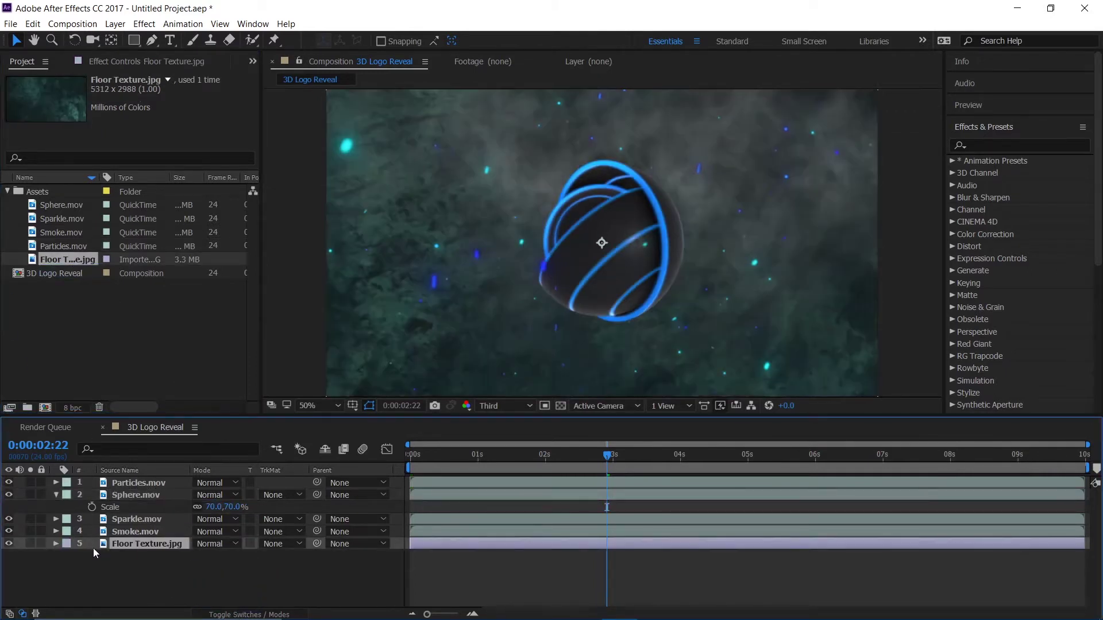
{"action": "left_click", "coordinate": [276, 615]}
{"action": "left_click", "coordinate": [272, 544]}
Set the floor texture's X orientation to 90° and lower the layer to a Y position of about 912
{"action": "left_click", "coordinate": [56, 544]}
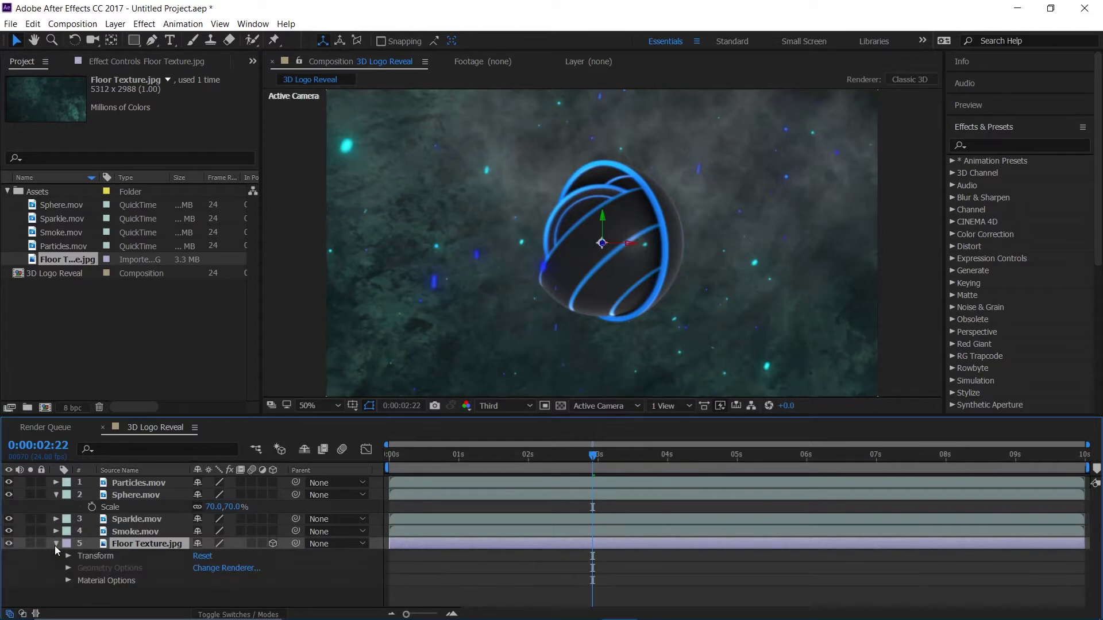
{"action": "left_click", "coordinate": [68, 556]}
{"action": "left_click", "coordinate": [201, 551]}
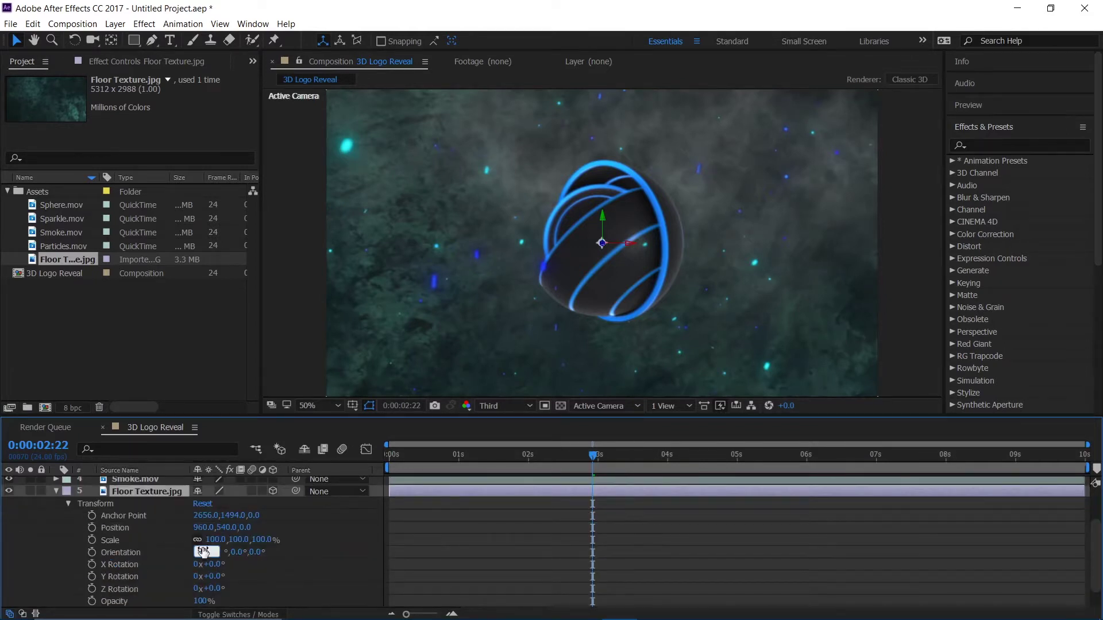
{"action": "type", "text": "90"}
{"action": "key", "text": "Return"}
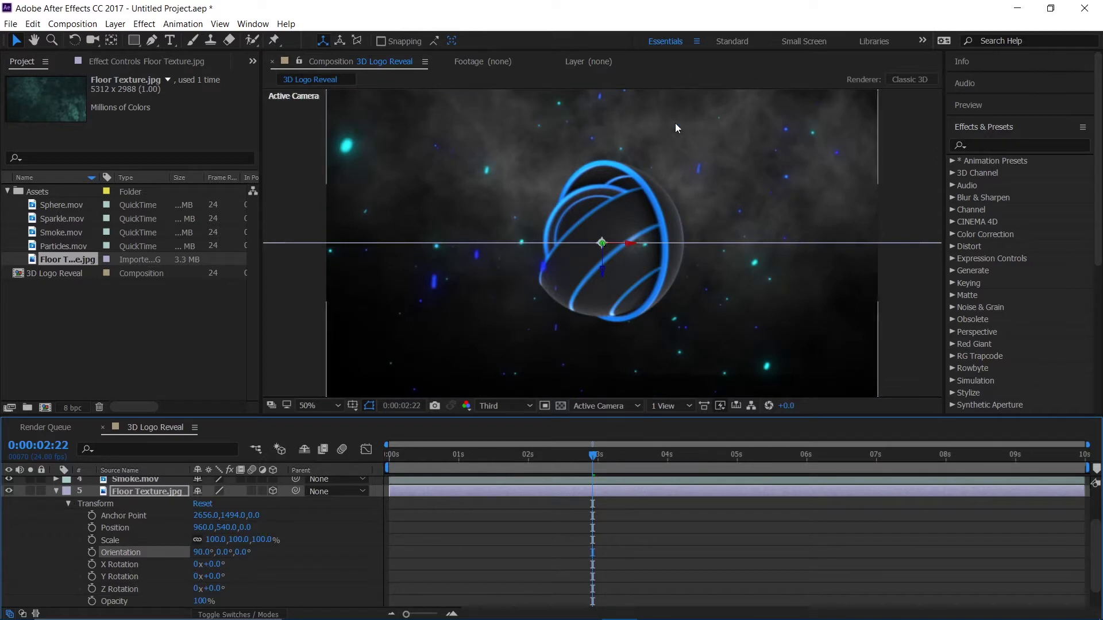
{"action": "left_click_drag", "start_coordinate": [601, 270], "coordinate": [619, 381]}
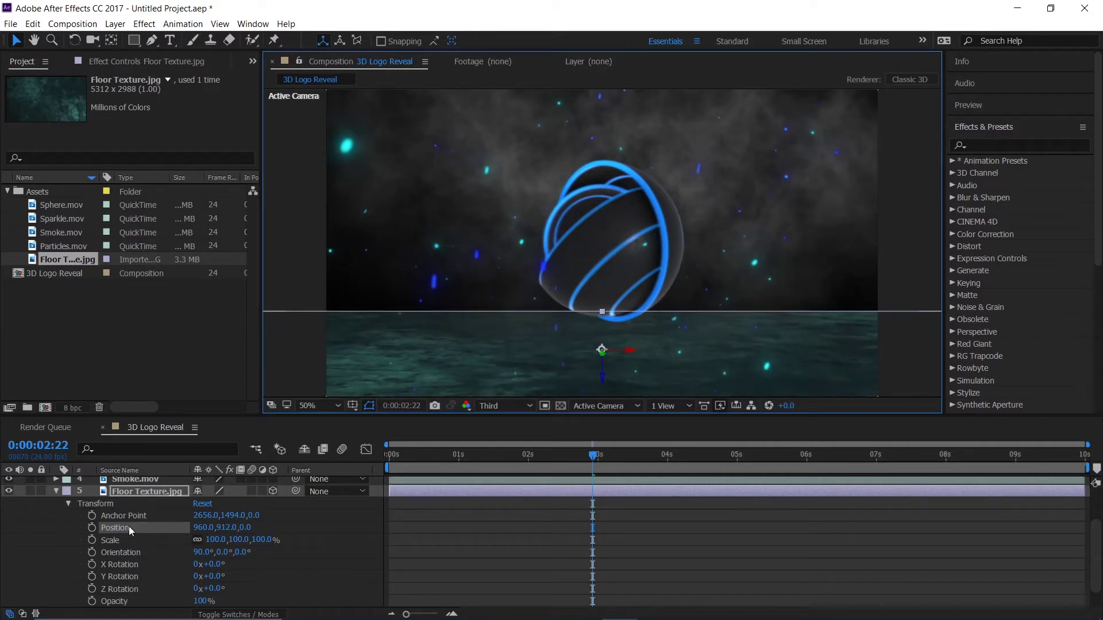
Unlink the floor texture's scale proportions and stretch its Y scale to about 164%, then collapse the layer's properties
{"action": "left_click", "coordinate": [199, 540]}
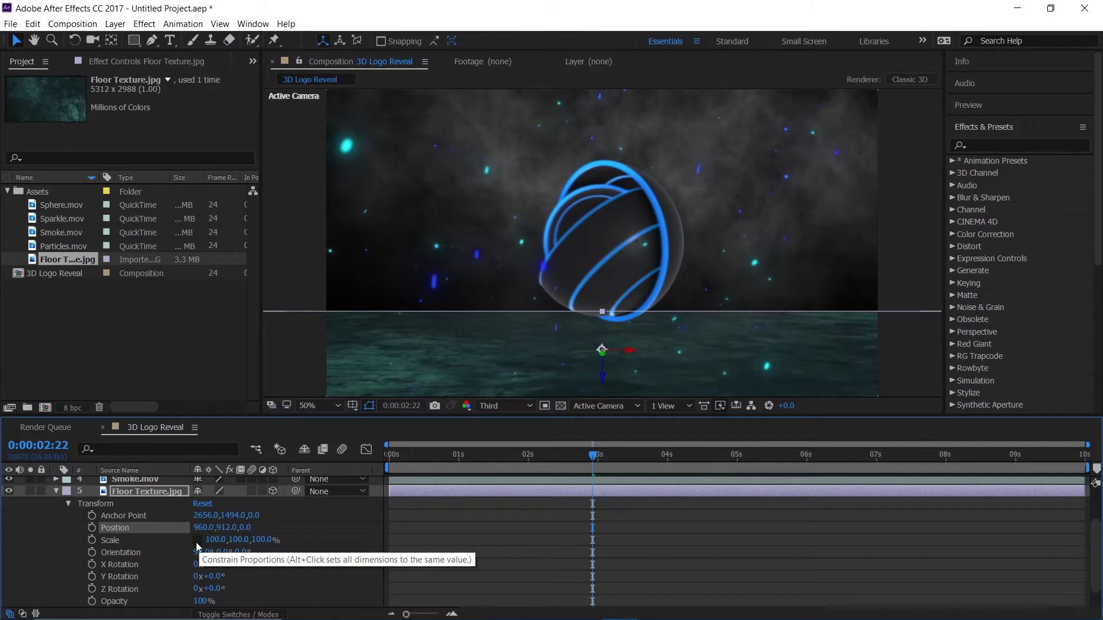
{"action": "left_click_drag", "start_coordinate": [235, 540], "coordinate": [280, 539]}
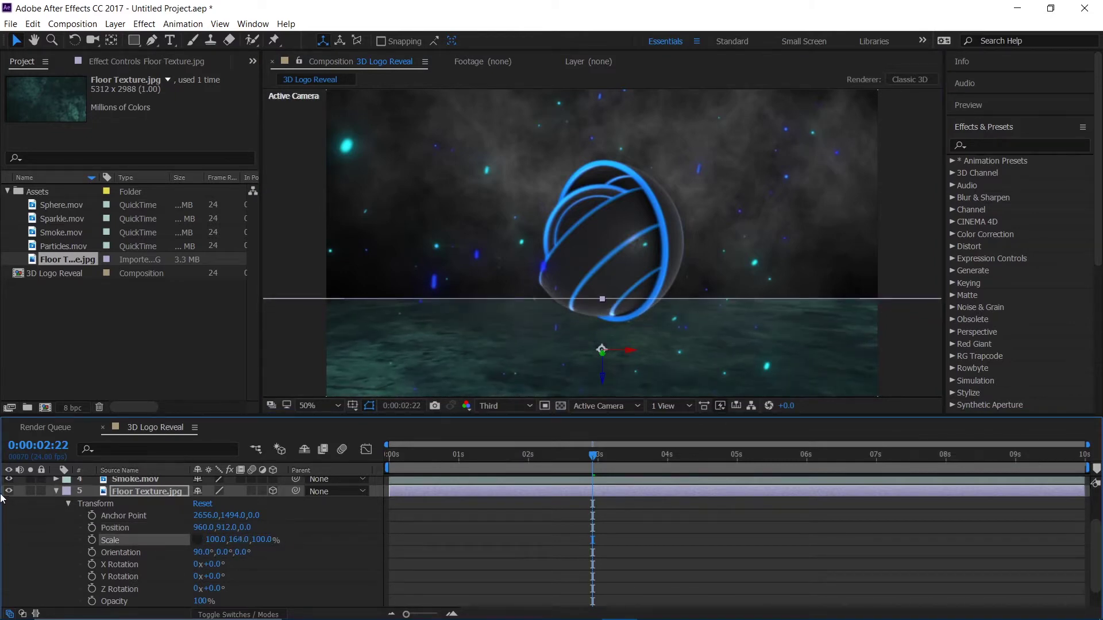
{"action": "left_click", "coordinate": [57, 491]}
Duplicate the Sphere.mov layer and rename the lower of the two layers Reflection
{"action": "left_click", "coordinate": [138, 496]}
{"action": "key", "text": "s"}
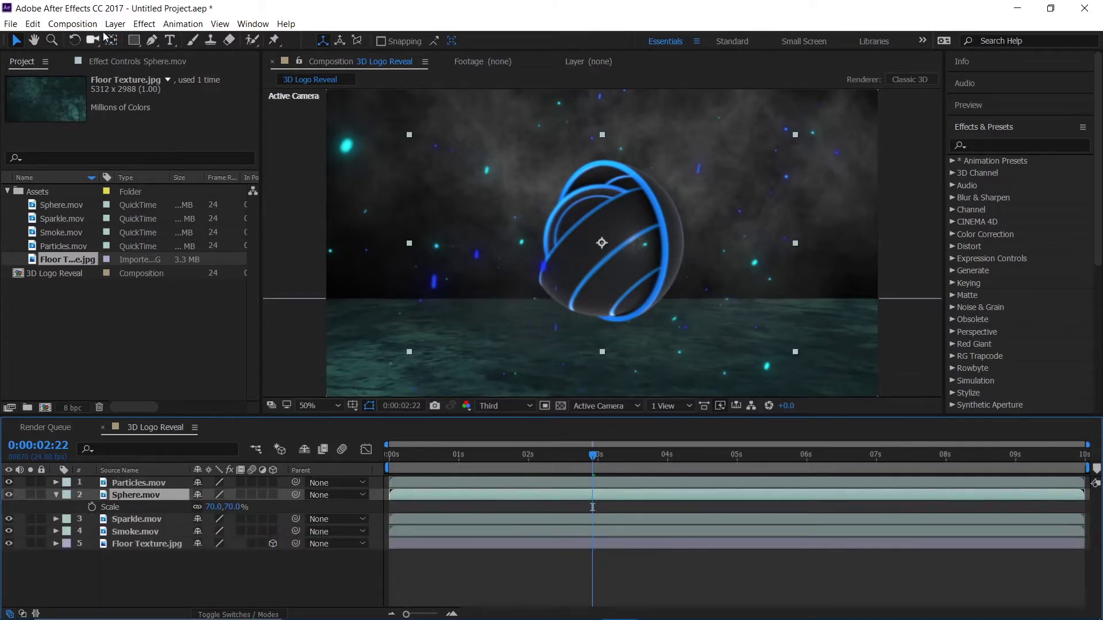
{"action": "left_click", "coordinate": [33, 26]}
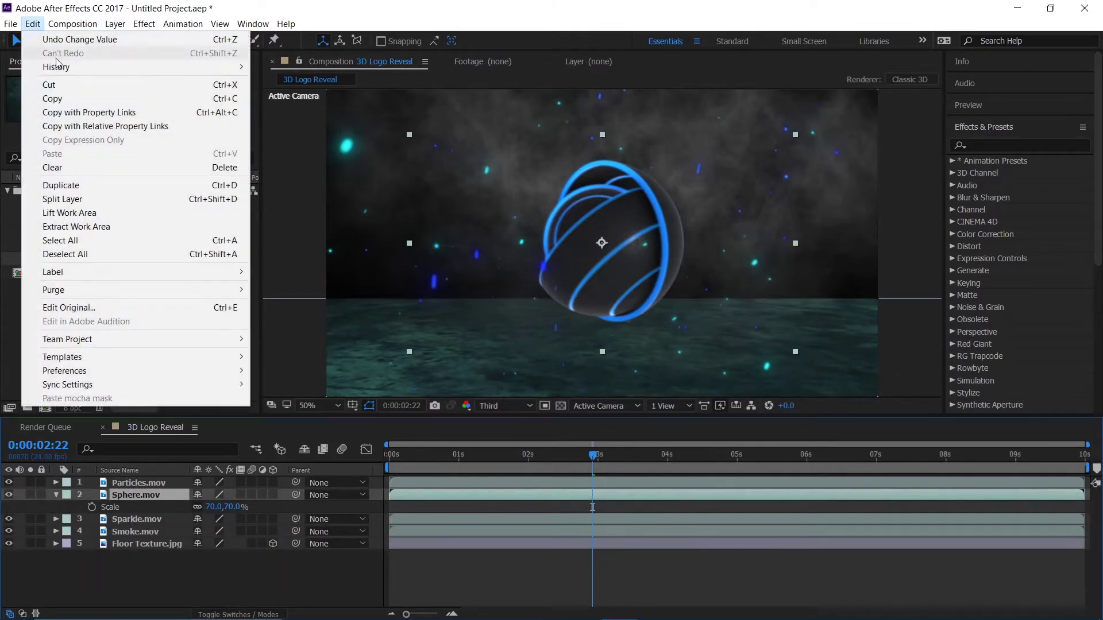
{"action": "left_click", "coordinate": [63, 185]}
{"action": "key", "text": "Return"}
{"action": "type", "text": "Refle"}
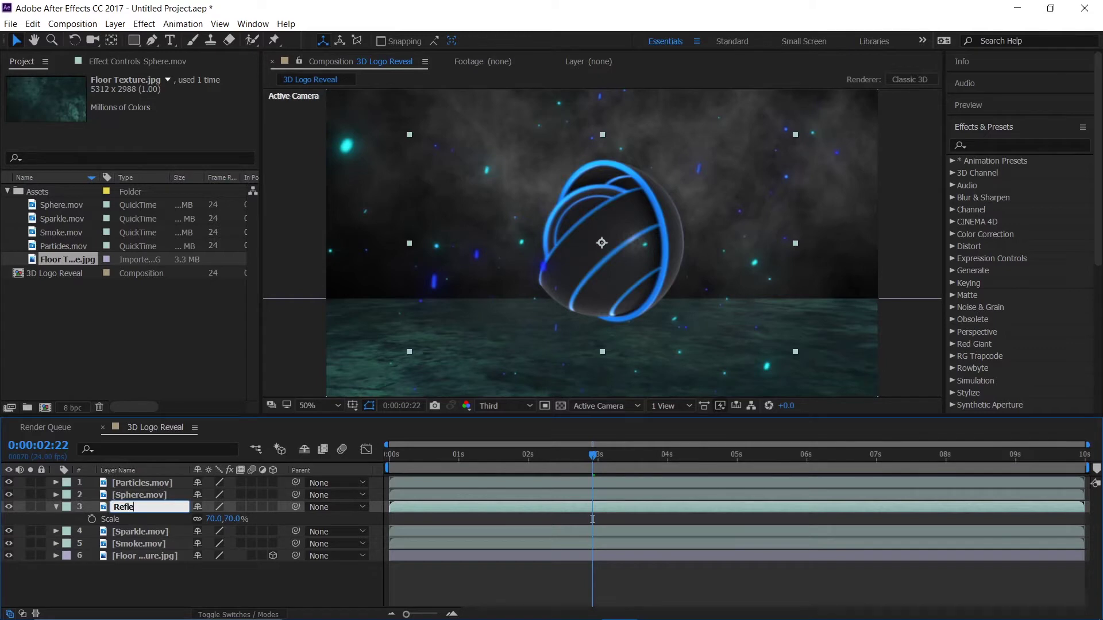
{"action": "type", "text": "ction"}
{"action": "key", "text": "Return"}
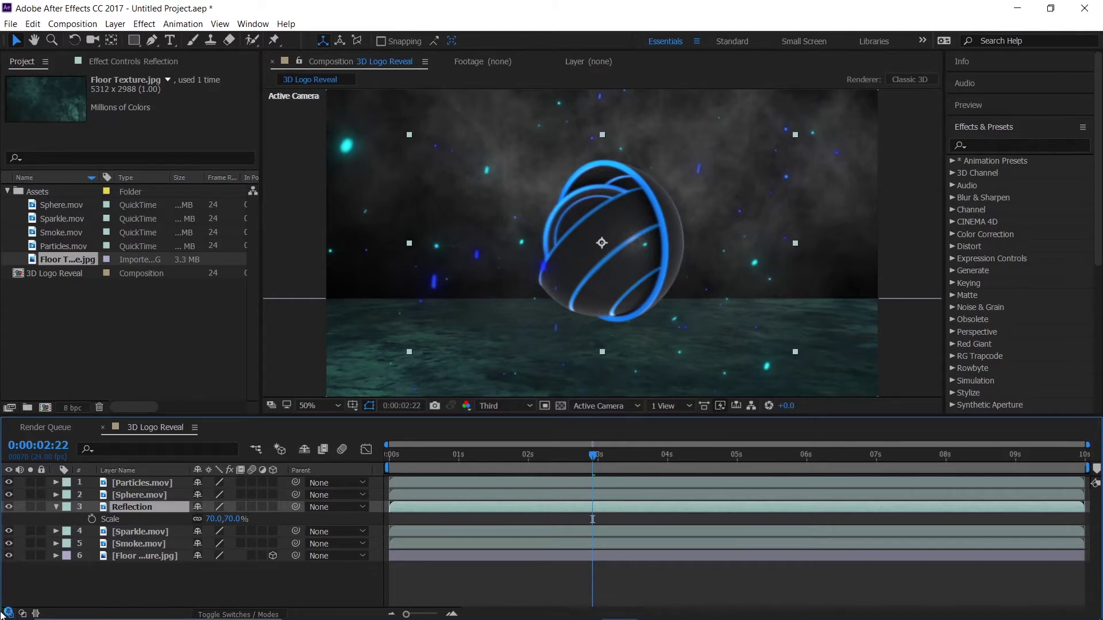
Make the Reflection layer 3D and set its X orientation to 90°
{"action": "left_click", "coordinate": [275, 507]}
{"action": "left_click", "coordinate": [201, 531]}
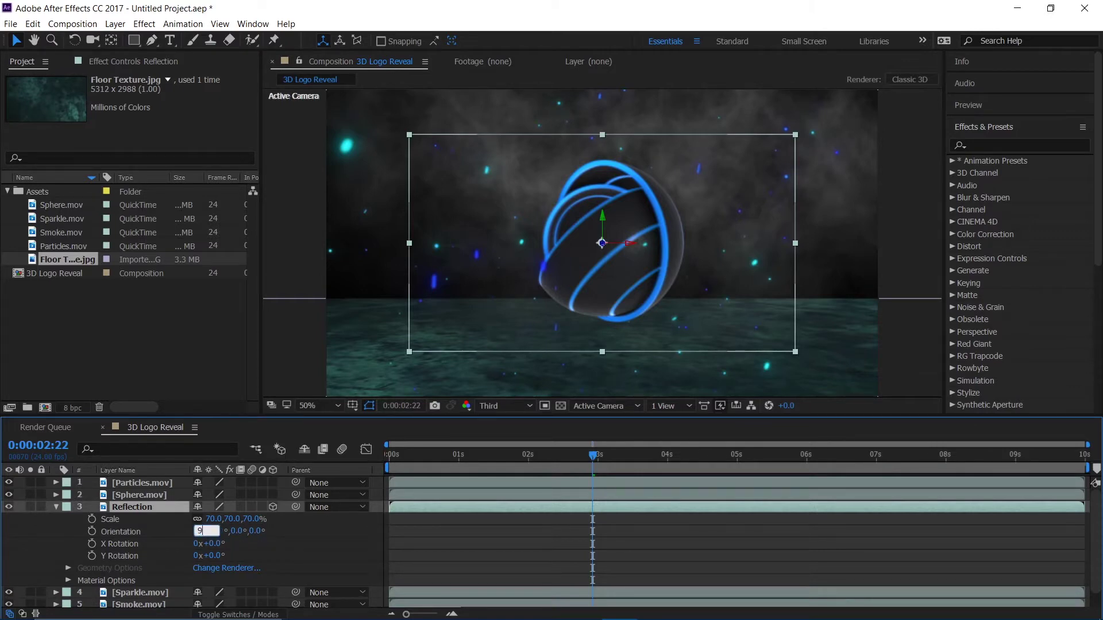
{"action": "type", "text": "90"}
{"action": "key", "text": "Return"}
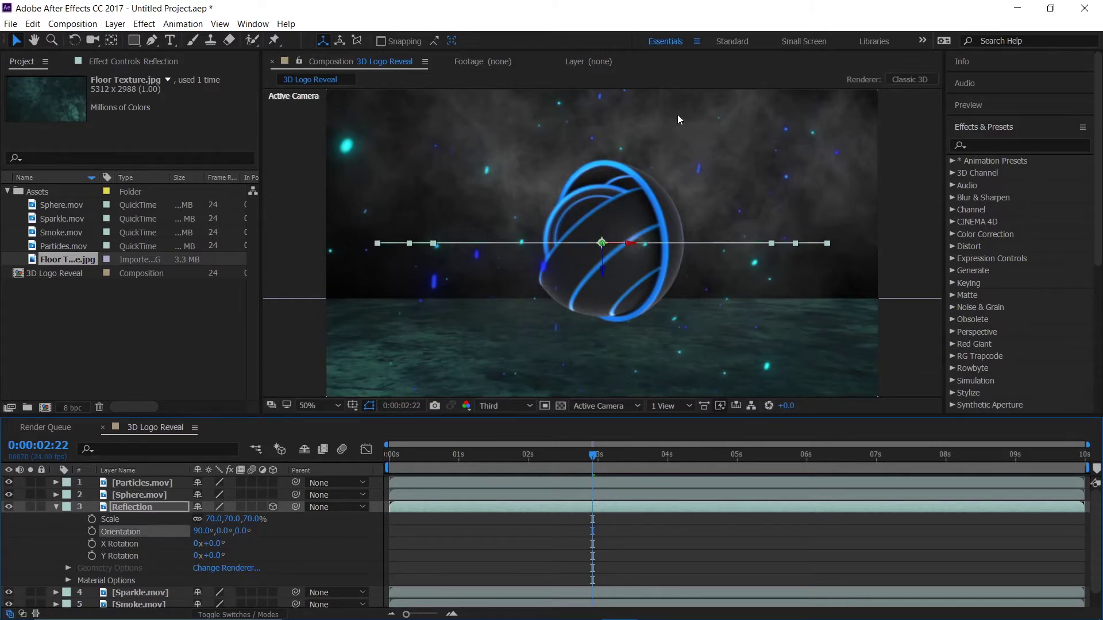
Lower the Reflection layer along the vertical axis onto the floor beneath the sphere and collapse its properties
{"action": "left_click_drag", "start_coordinate": [608, 267], "coordinate": [600, 375]}
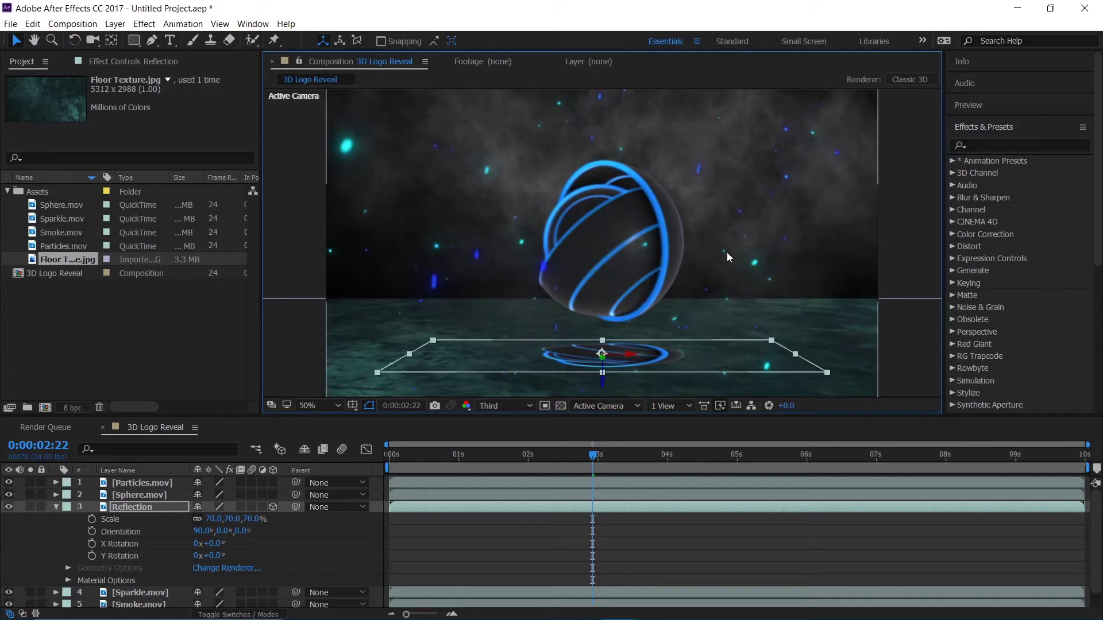
{"action": "left_click", "coordinate": [56, 507]}
{"action": "left_click", "coordinate": [56, 504]}
{"action": "left_click", "coordinate": [57, 482]}
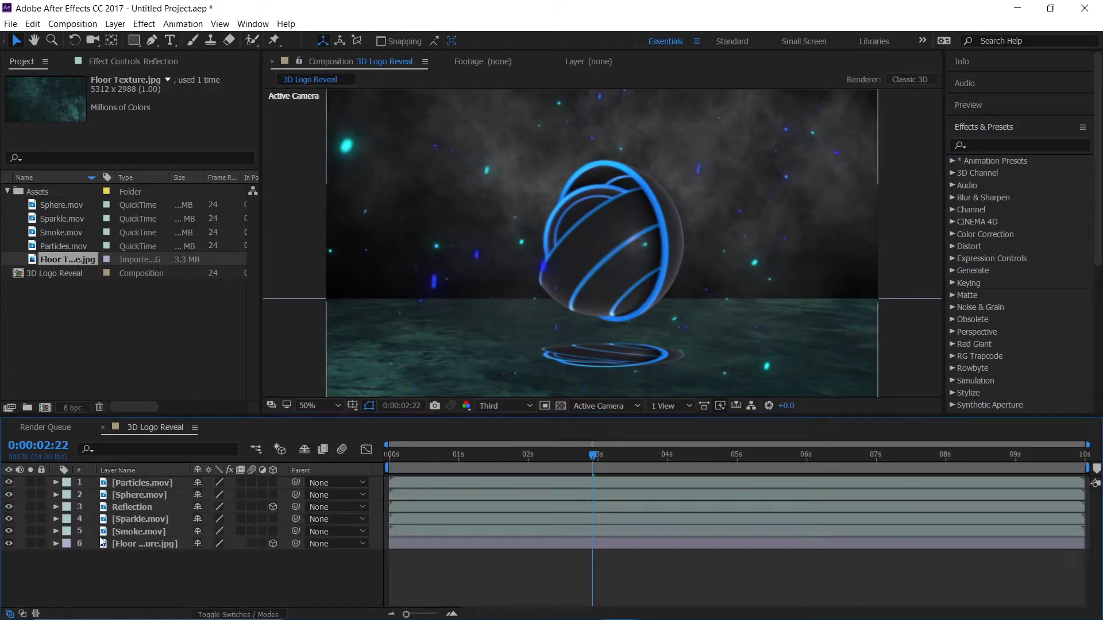
Apply the Tint effect to the Floor Texture.jpg layer with its default black and white mapping
{"action": "left_click", "coordinate": [120, 545]}
{"action": "left_click", "coordinate": [989, 146]}
{"action": "type", "text": "tint"}
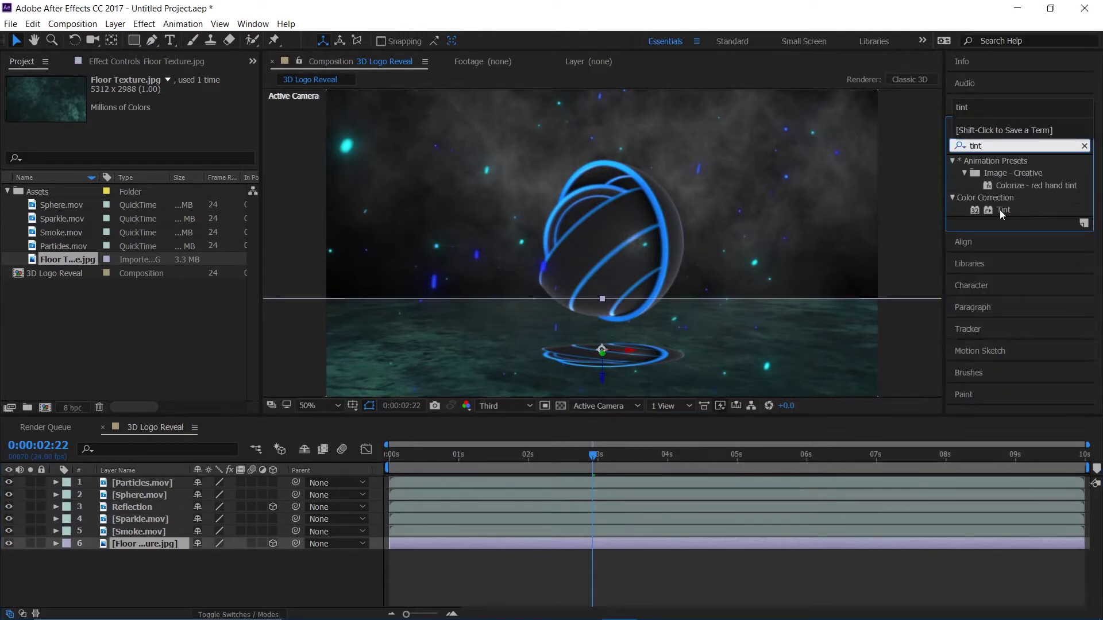
{"action": "double_click", "coordinate": [1002, 209]}
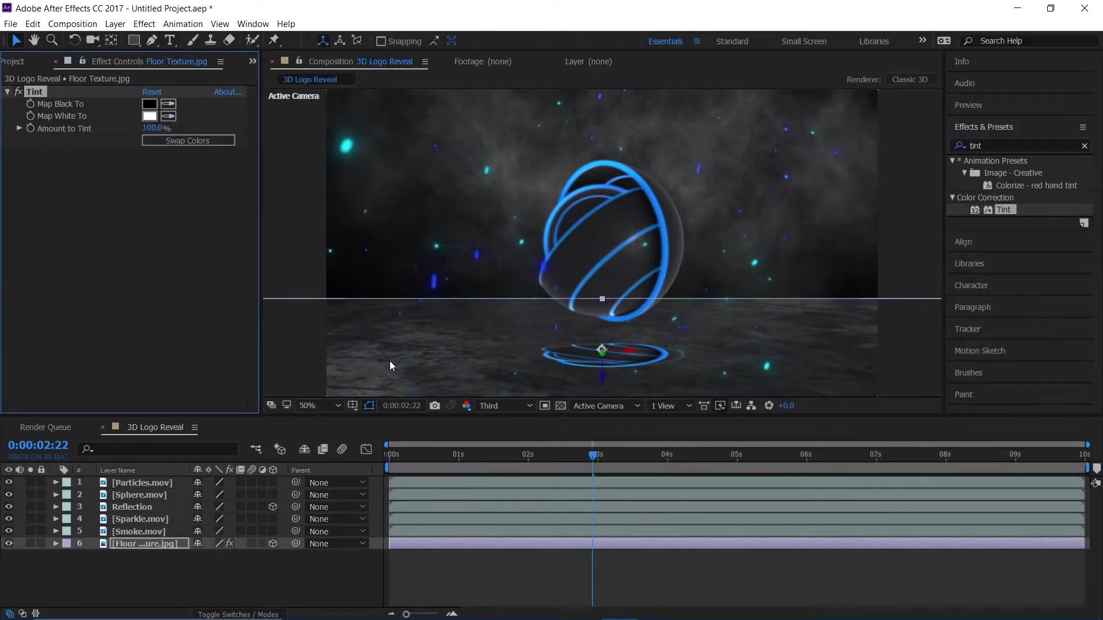
{"action": "left_click", "coordinate": [222, 560]}
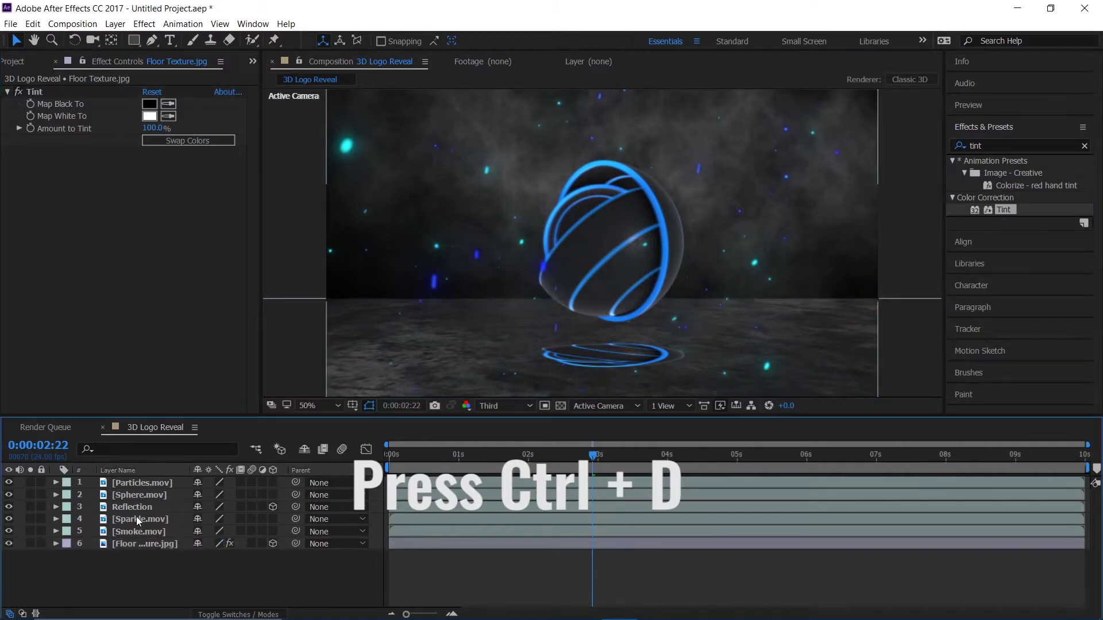
Duplicate the Smoke.mov layer and set the lower copy's opacity to 46%
{"action": "left_click", "coordinate": [126, 532]}
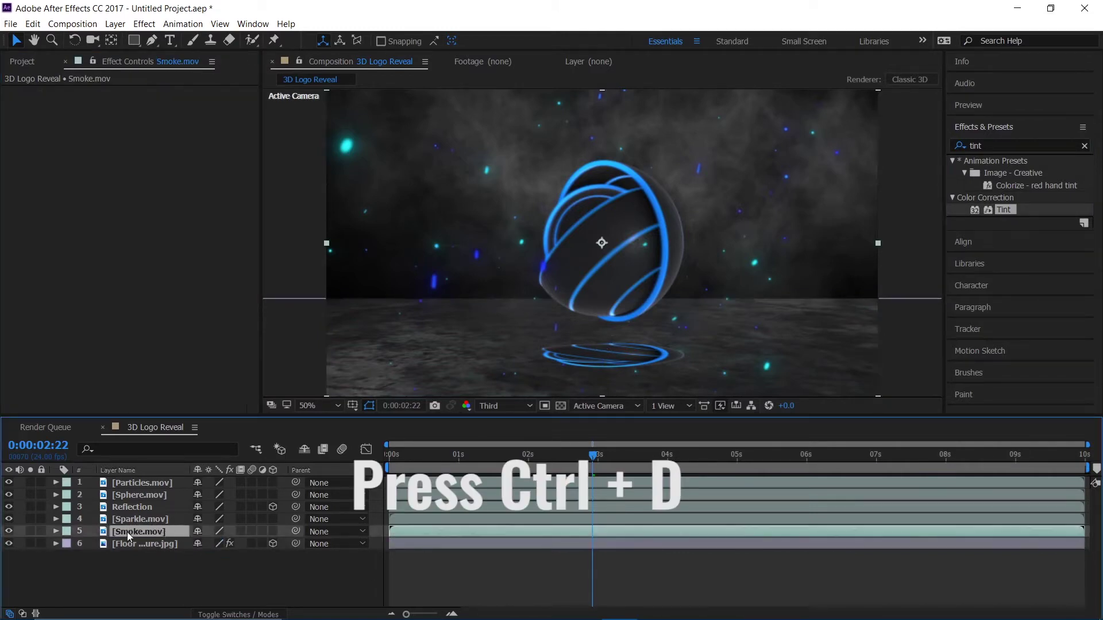
{"action": "key", "text": "ctrl+d"}
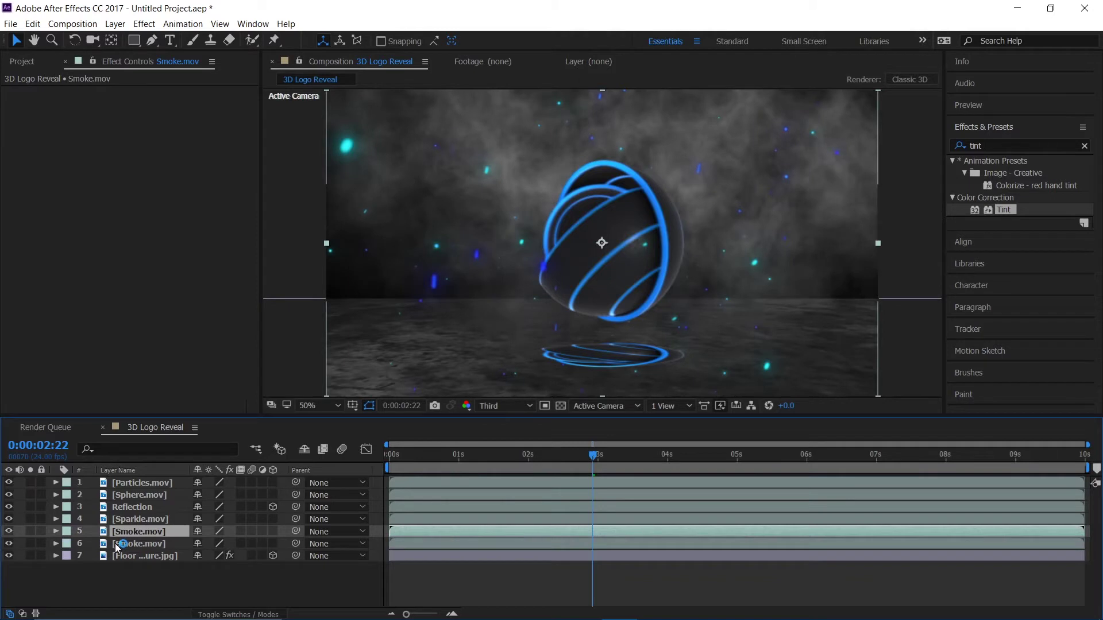
{"action": "left_click", "coordinate": [167, 545]}
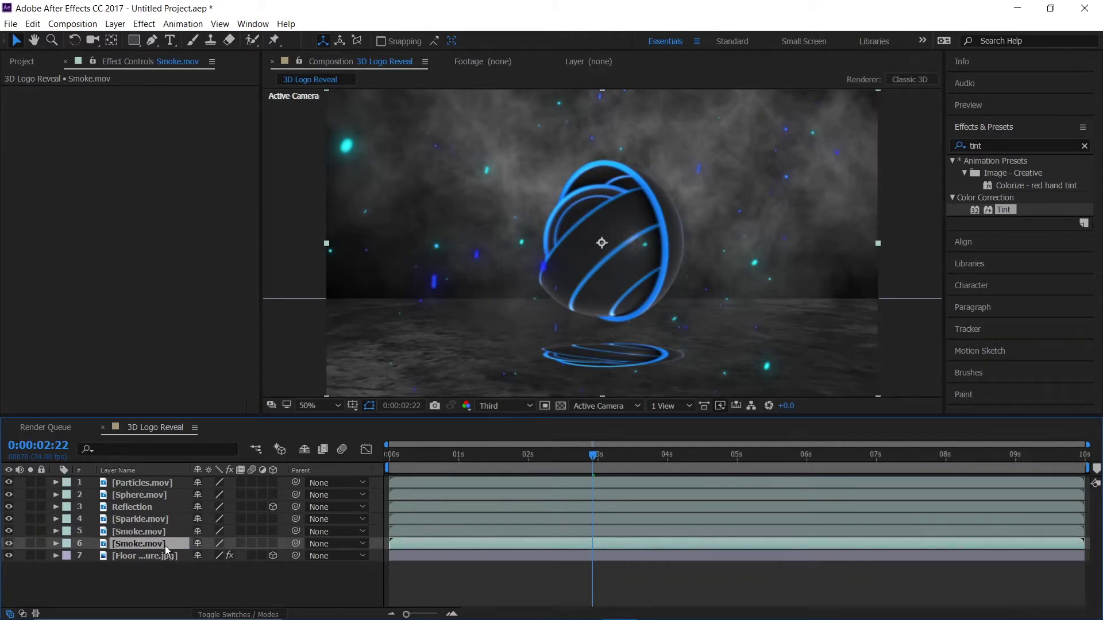
{"action": "left_click", "coordinate": [57, 544]}
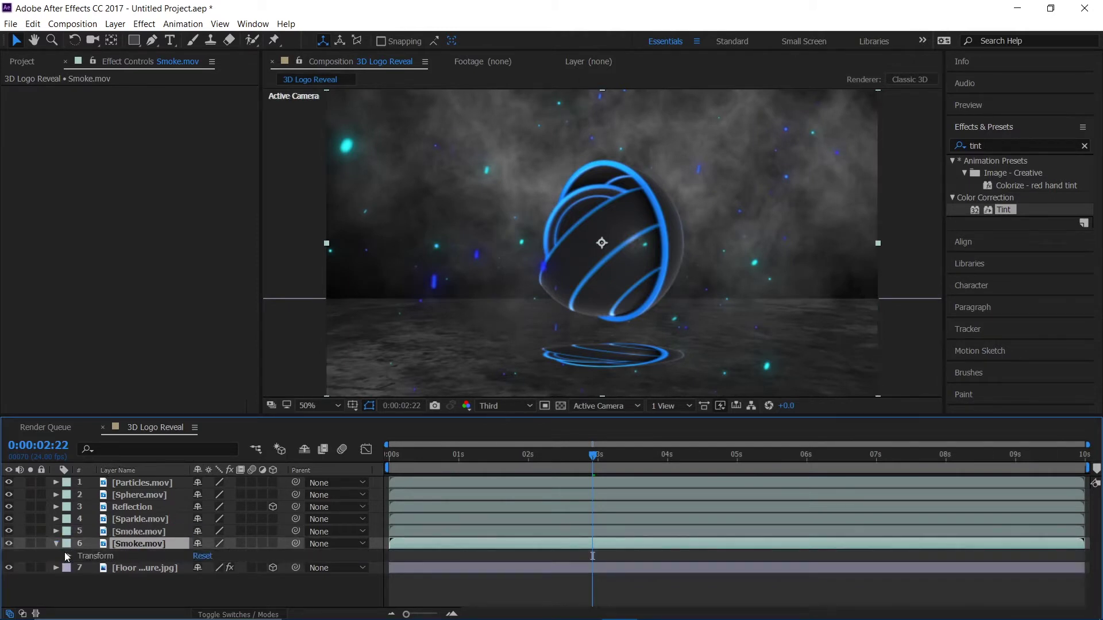
{"action": "left_click", "coordinate": [67, 556]}
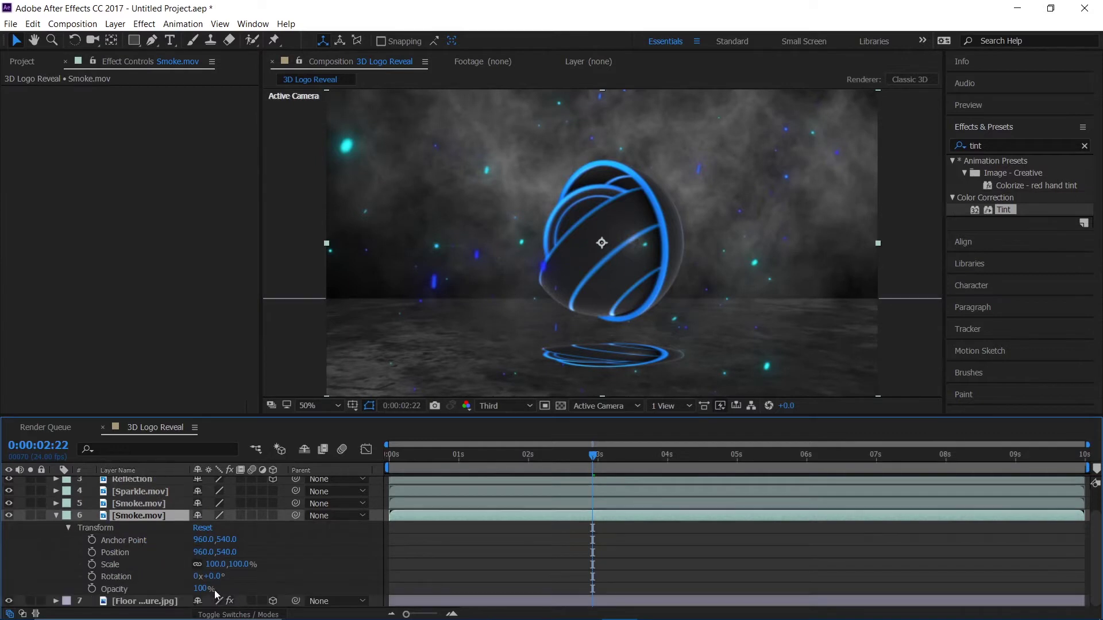
{"action": "left_click_drag", "start_coordinate": [200, 589], "coordinate": [194, 589]}
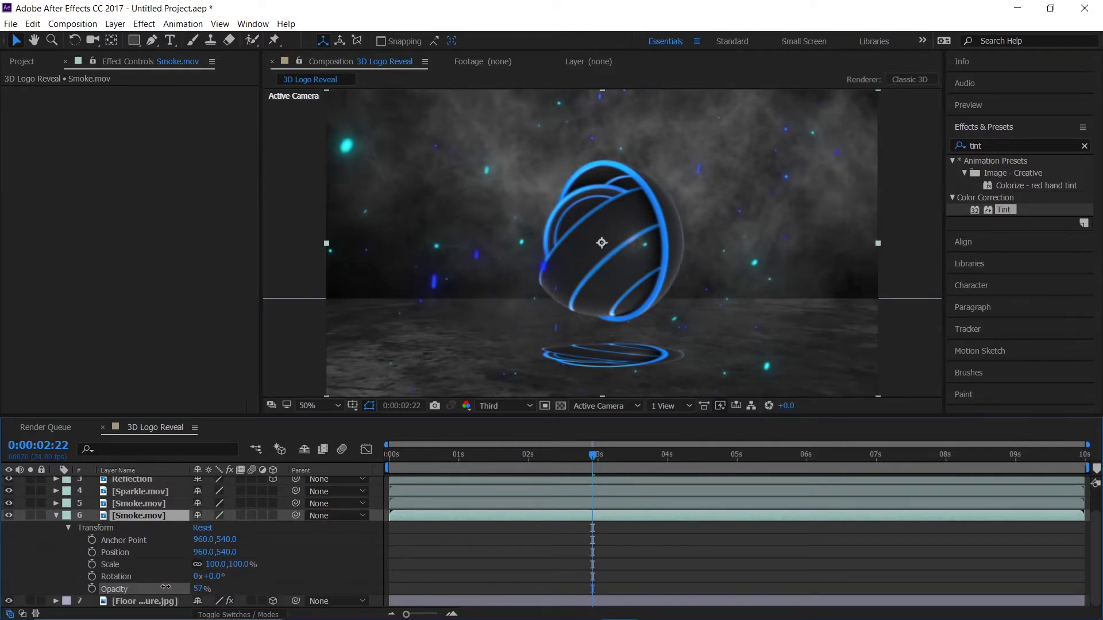
Raise the upper Smoke.mov layer to about position 958, 410 and scale it to 117%
{"action": "left_click", "coordinate": [139, 503]}
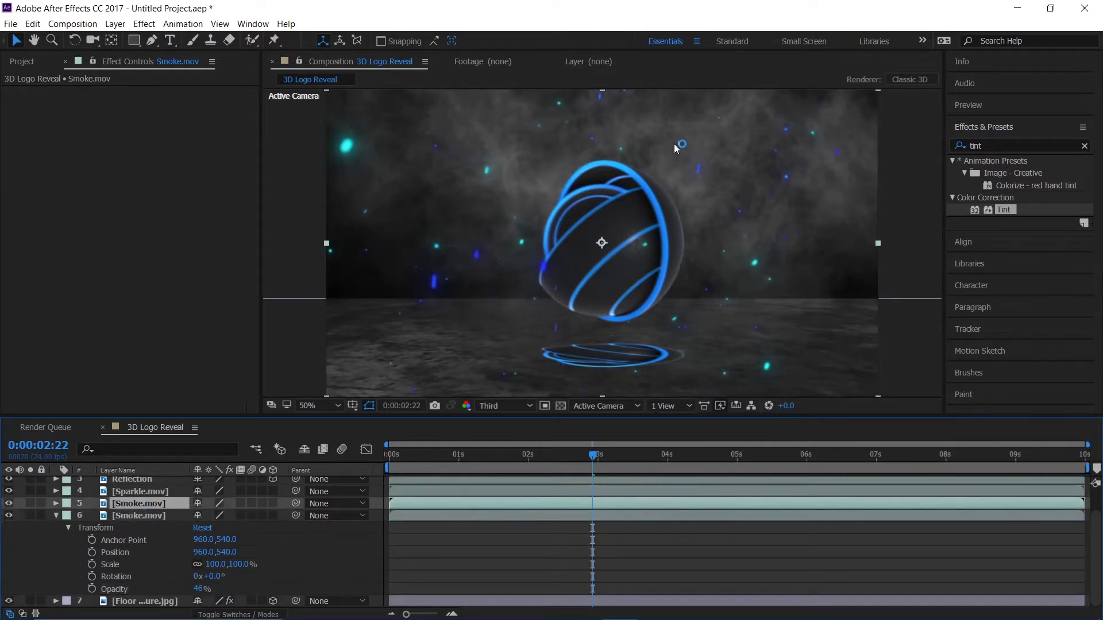
{"action": "left_click_drag", "start_coordinate": [692, 172], "coordinate": [693, 136]}
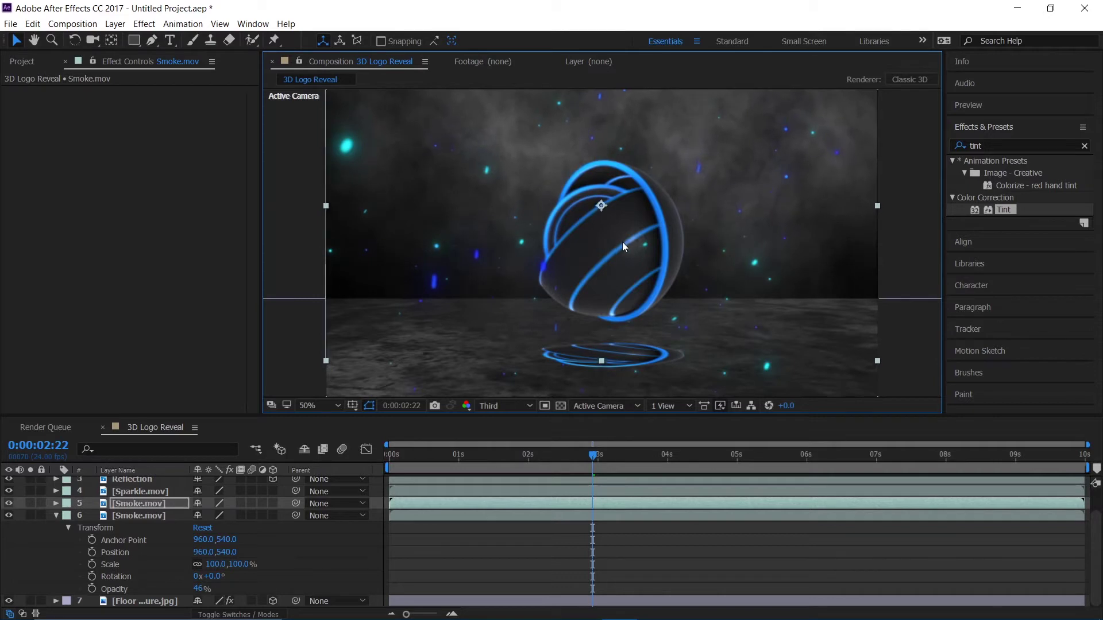
{"action": "left_click", "coordinate": [104, 504]}
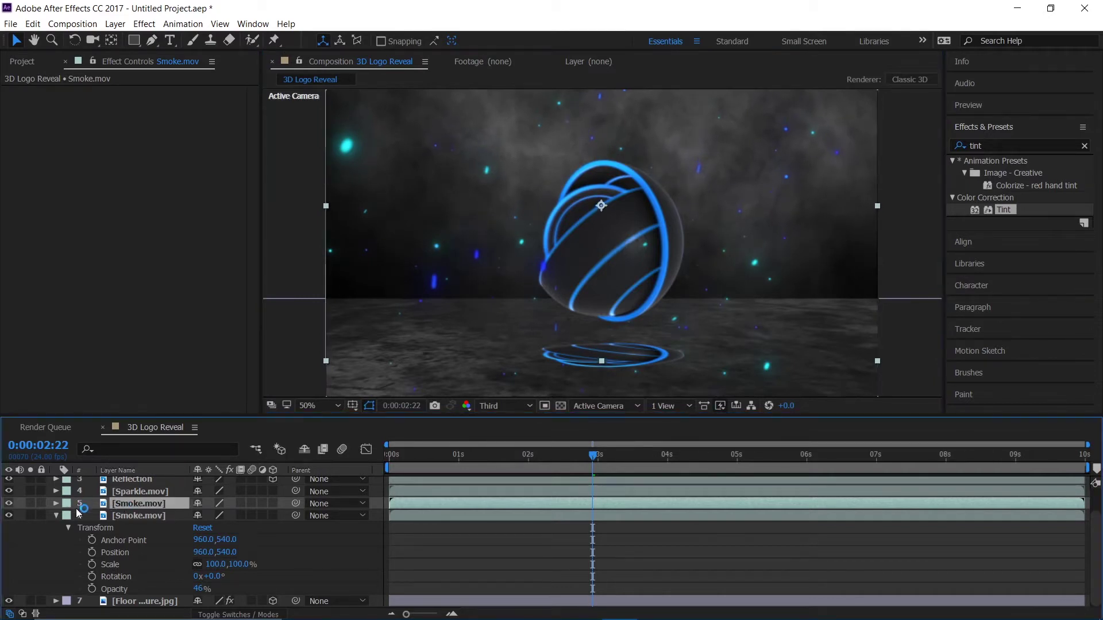
{"action": "left_click", "coordinate": [66, 504]}
{"action": "key", "text": "Escape"}
{"action": "left_click", "coordinate": [57, 504]}
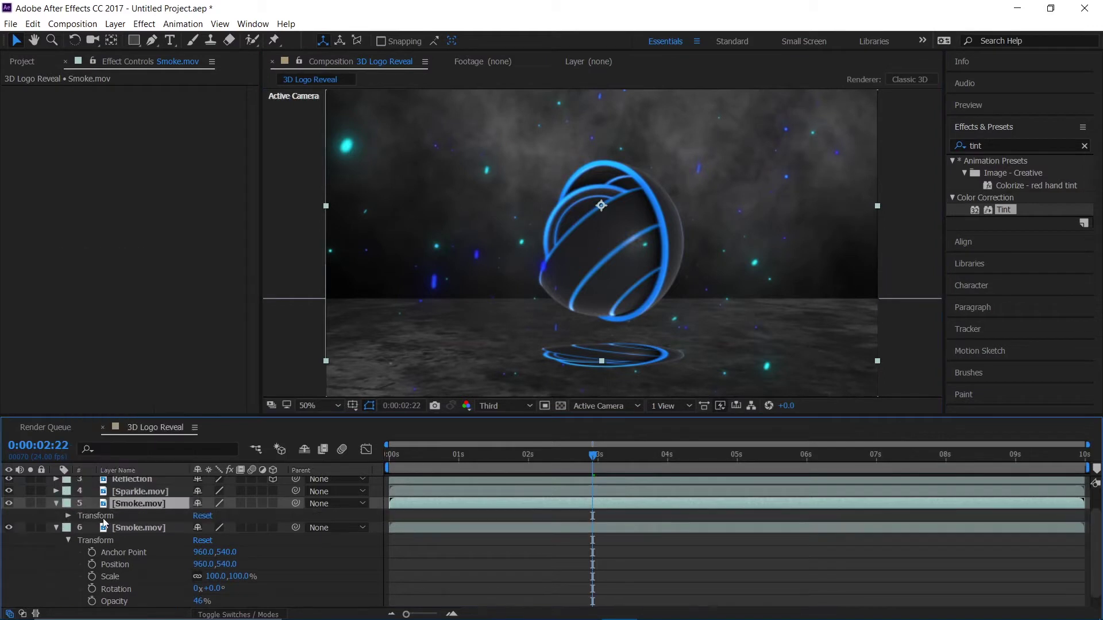
{"action": "left_click", "coordinate": [70, 515]}
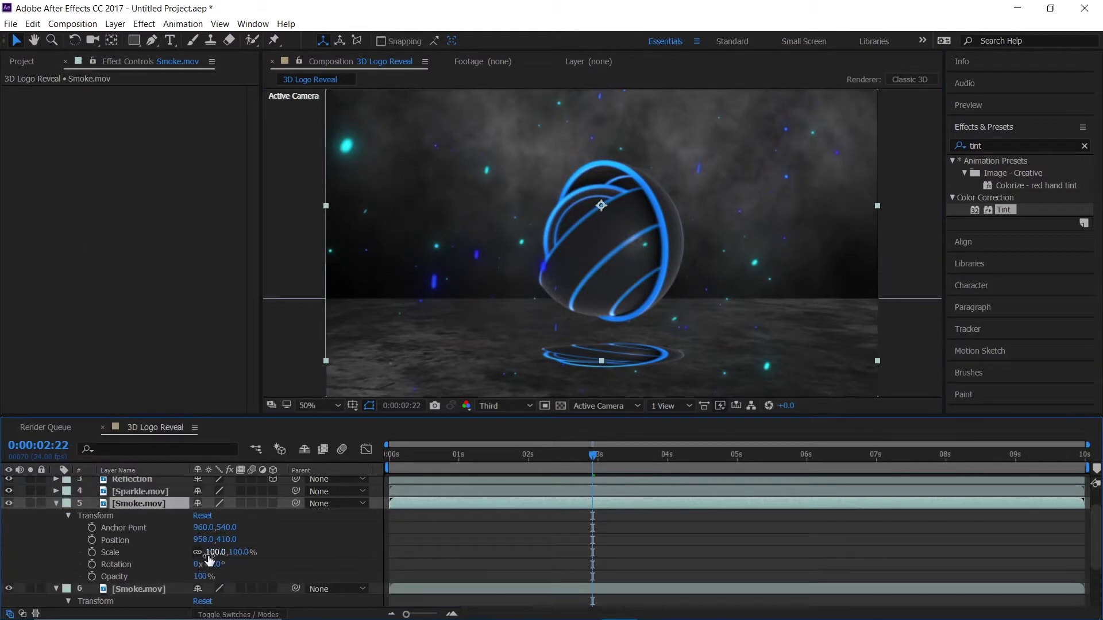
{"action": "left_click_drag", "start_coordinate": [212, 552], "coordinate": [223, 552]}
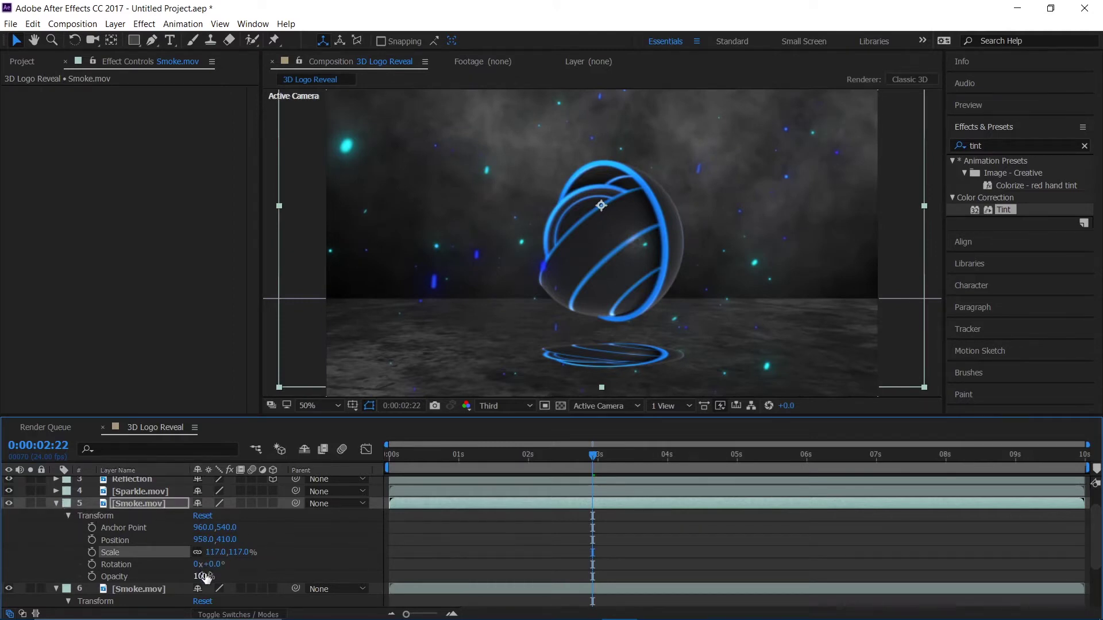
Lower the upper Smoke.mov layer's opacity to about 76% and collapse the properties of both smoke layers
{"action": "left_click_drag", "start_coordinate": [202, 576], "coordinate": [194, 576]}
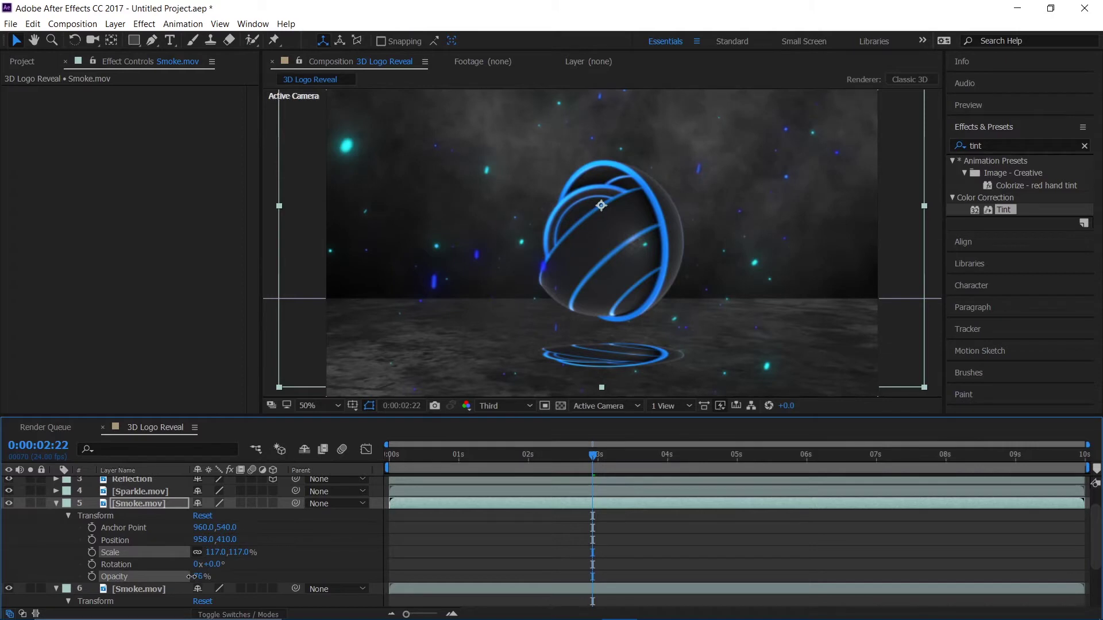
{"action": "left_click", "coordinate": [56, 503]}
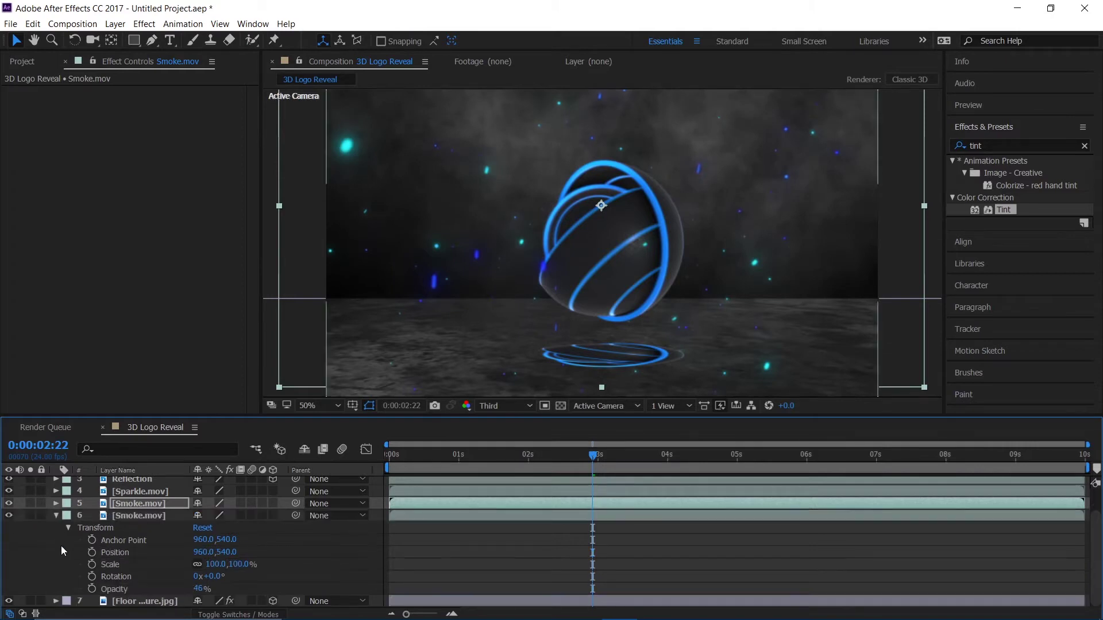
{"action": "left_click", "coordinate": [56, 515]}
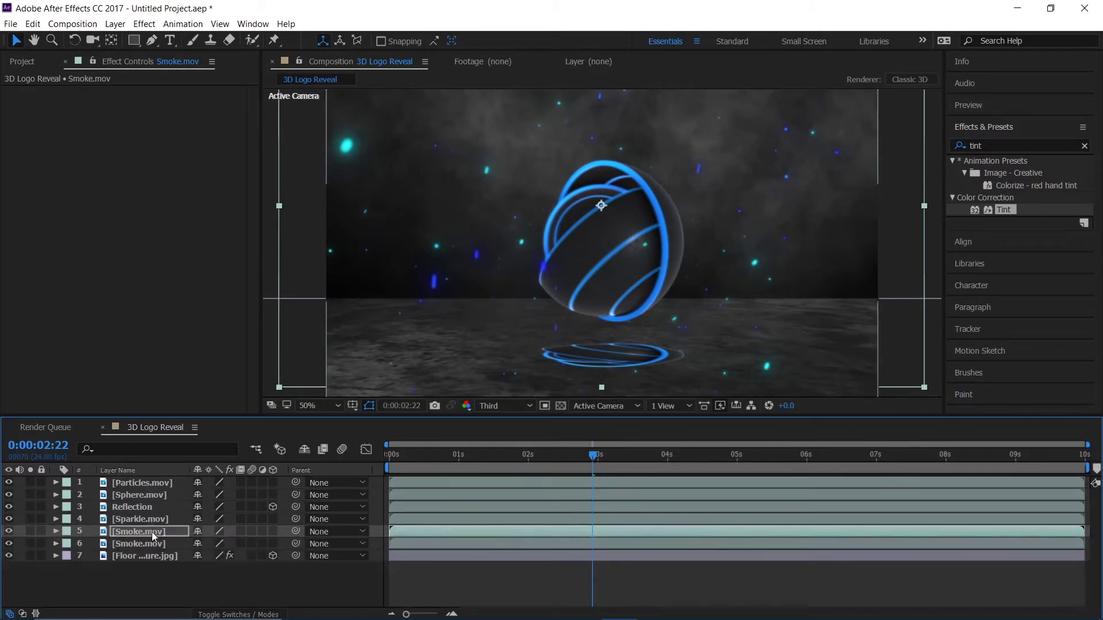
Add an adjustment layer directly above the two smoke layers and name it Floor and Smoke Color
{"action": "left_click", "coordinate": [115, 24]}
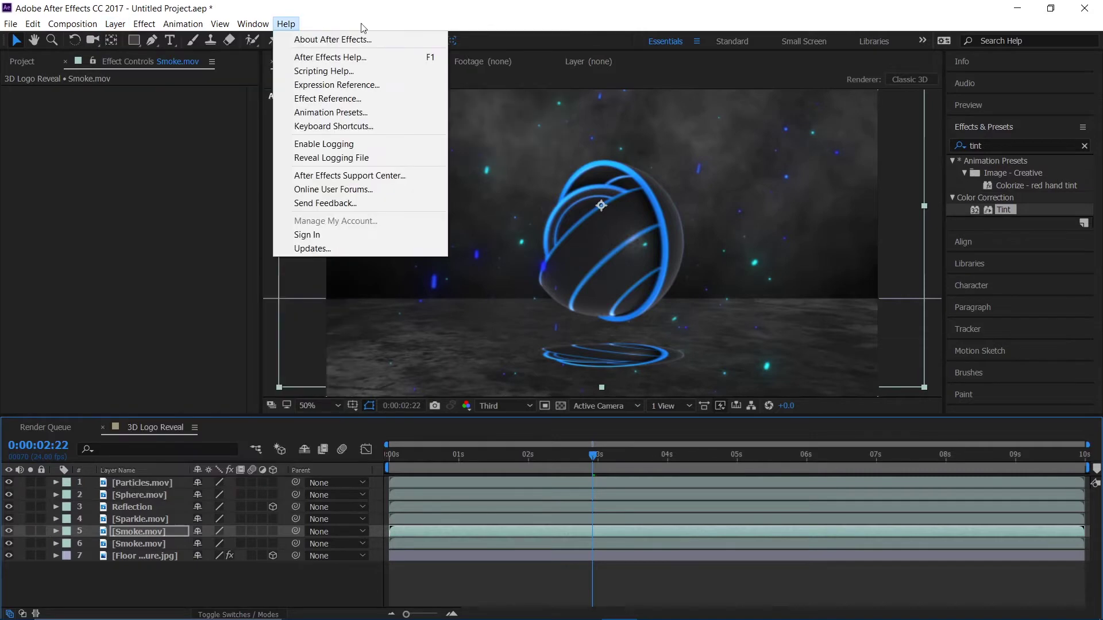
{"action": "mouse_move", "coordinate": [115, 24]}
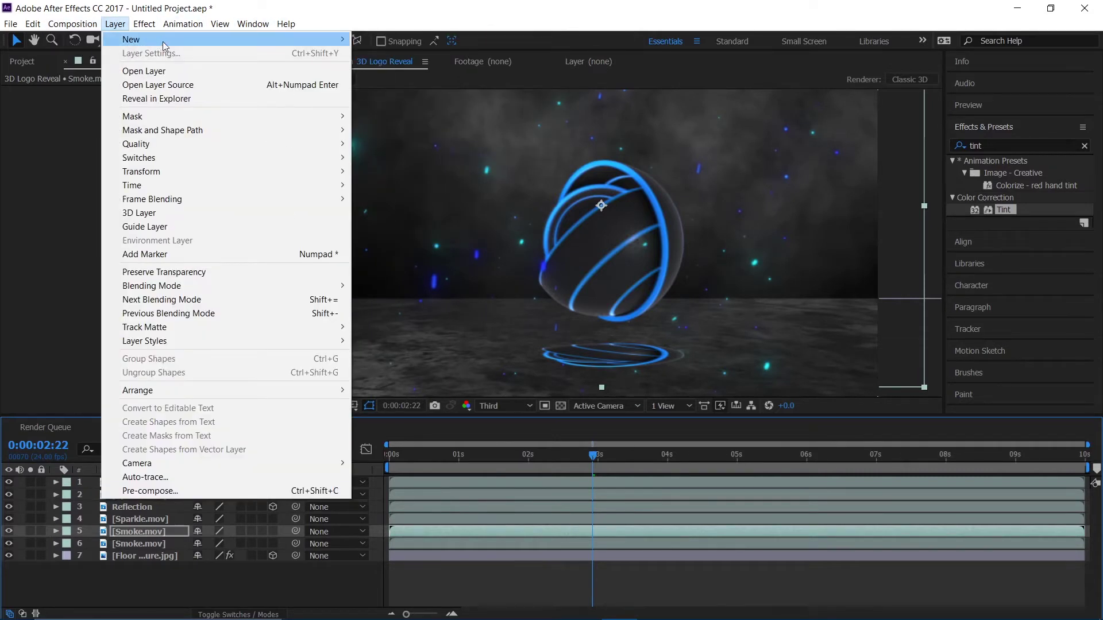
{"action": "mouse_move", "coordinate": [312, 42]}
{"action": "left_click", "coordinate": [424, 123]}
{"action": "key", "text": "Return"}
{"action": "type", "text": "S"}
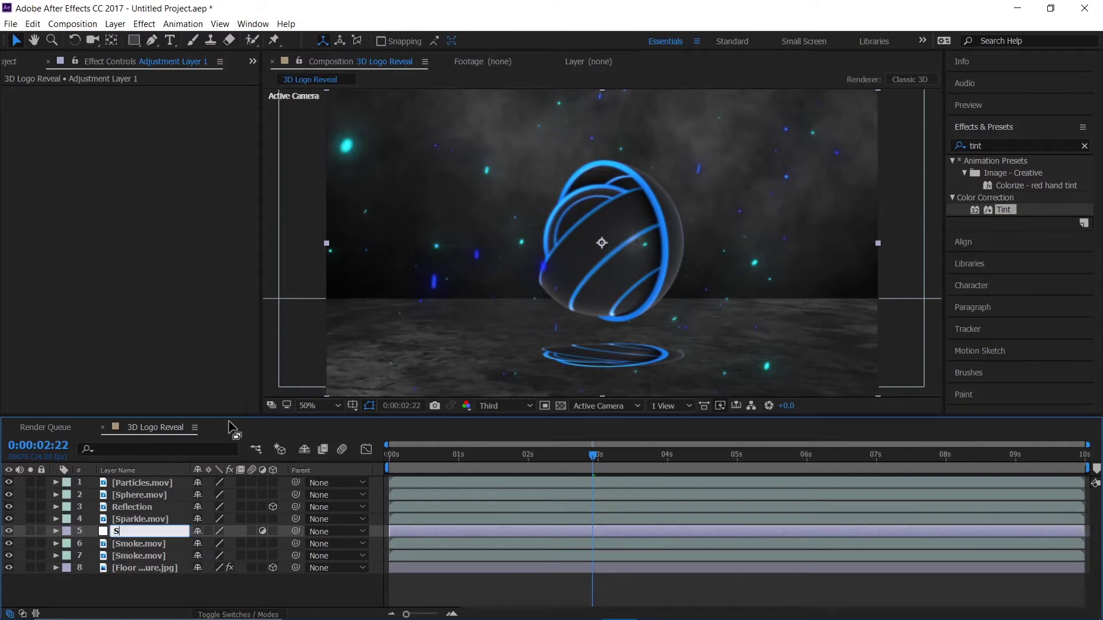
{"action": "type", "text": "pFloo"}
{"action": "type", "text": "r and Smok"}
{"action": "type", "text": "e Color"}
{"action": "key", "text": "Return"}
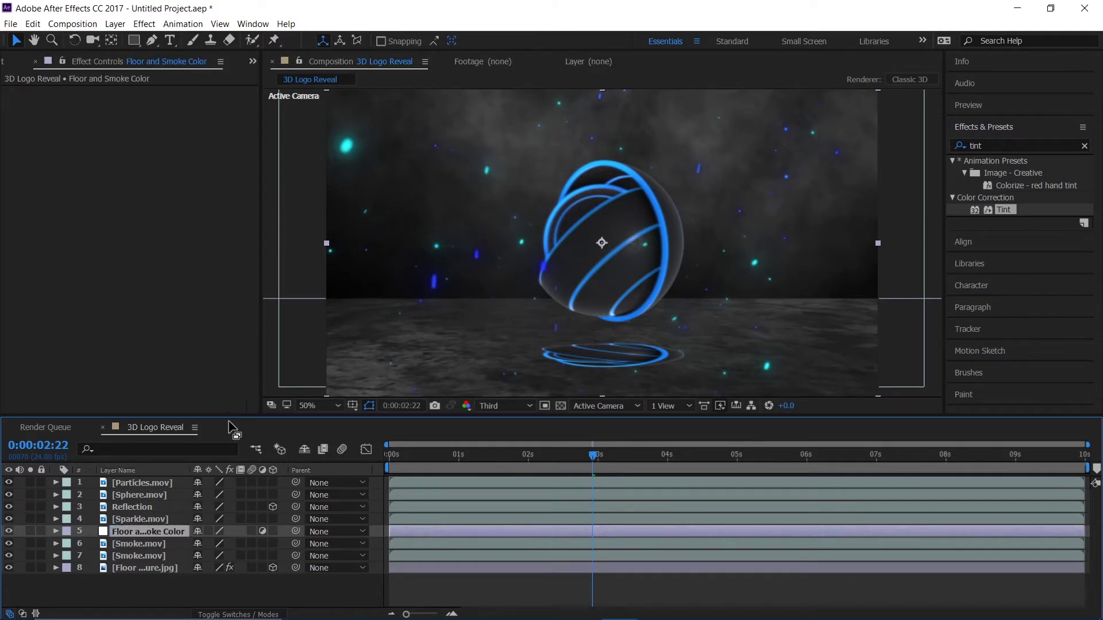
Find the VC Color Vibrance effect and apply it to the Floor and Smoke Color layer
{"action": "left_click", "coordinate": [131, 530]}
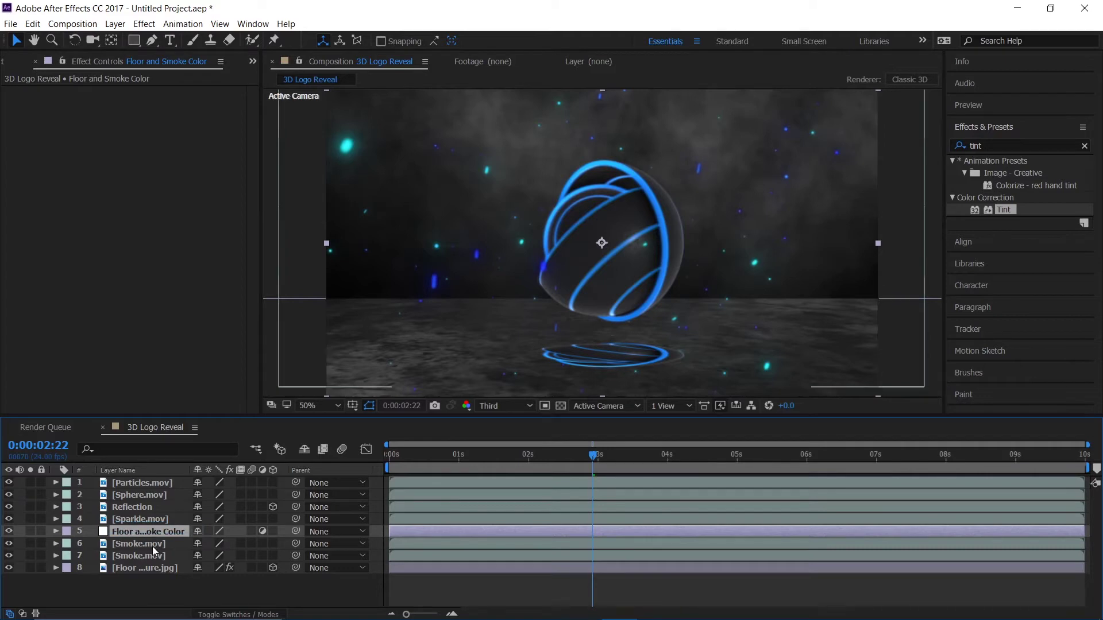
{"action": "left_click", "coordinate": [1015, 152]}
{"action": "left_click", "coordinate": [1002, 144]}
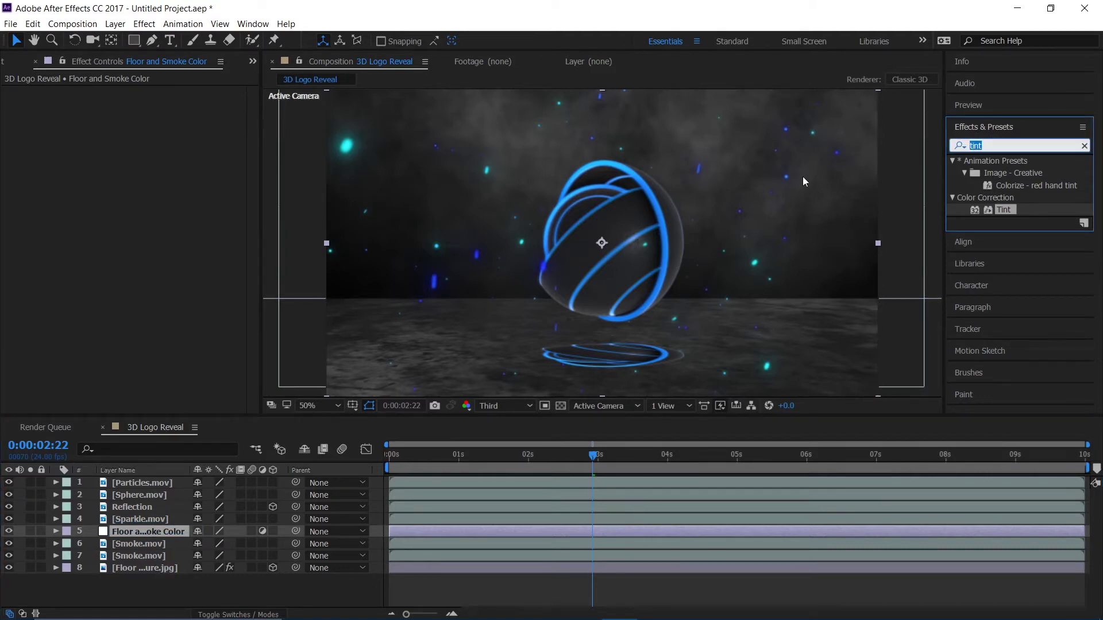
{"action": "type", "text": "vc co"}
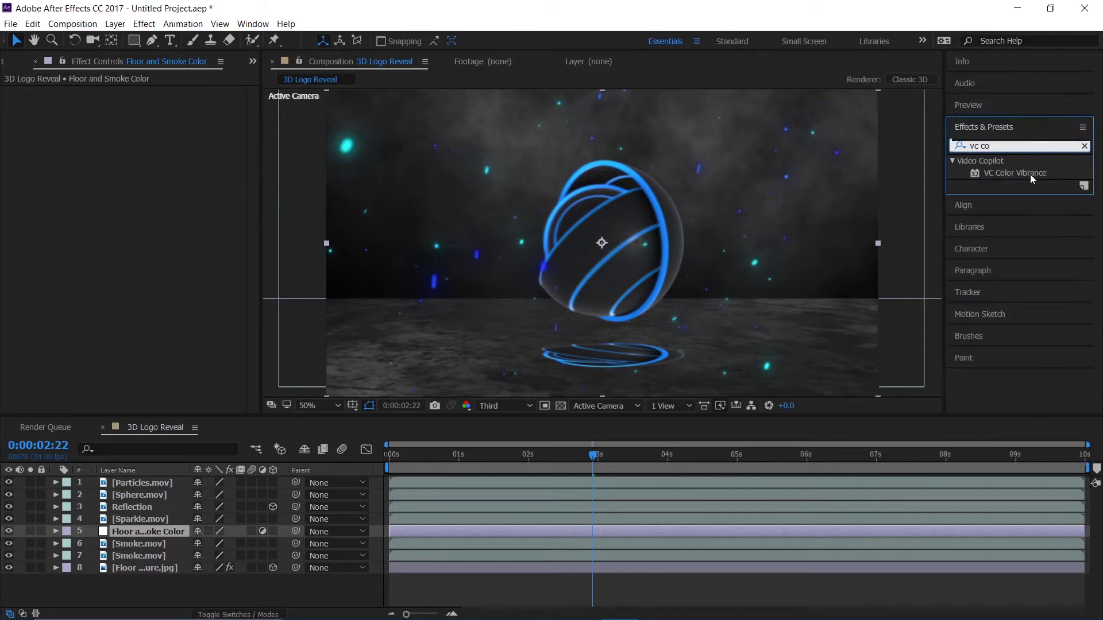
{"action": "left_click_drag", "start_coordinate": [1015, 173], "coordinate": [133, 526]}
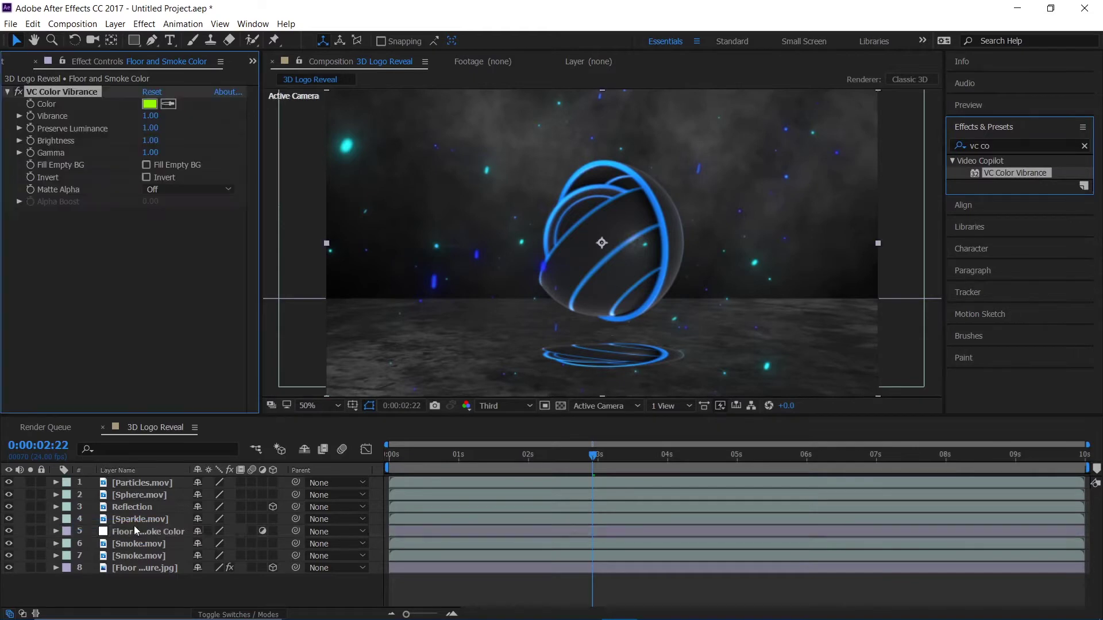
Set the VC Color Vibrance color to hex 21BECB
{"action": "left_click", "coordinate": [156, 104]}
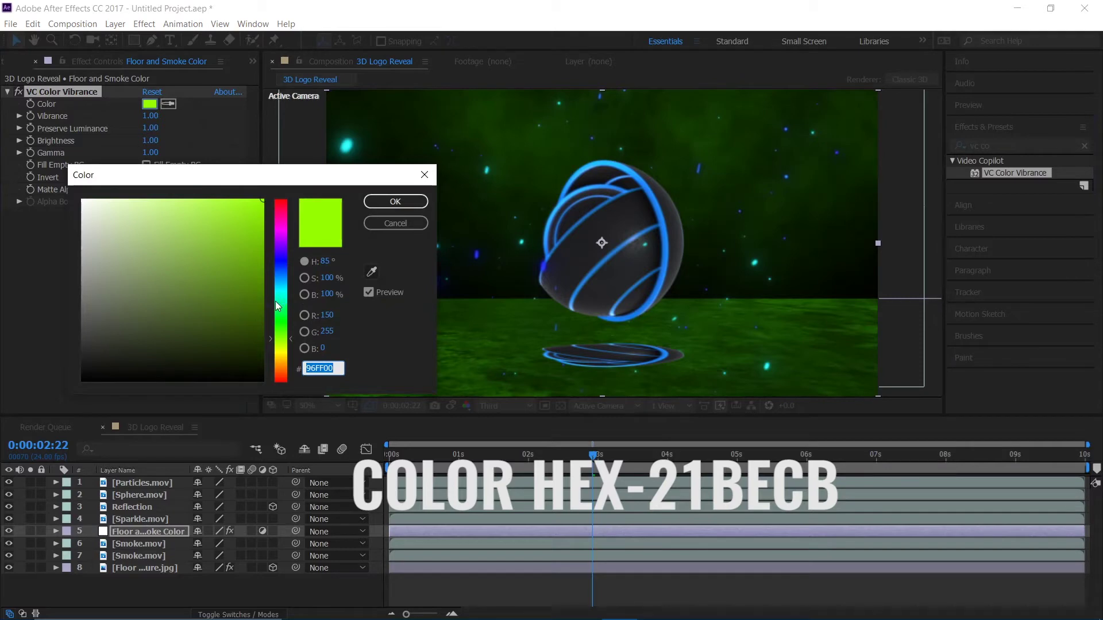
{"action": "type", "text": "21"}
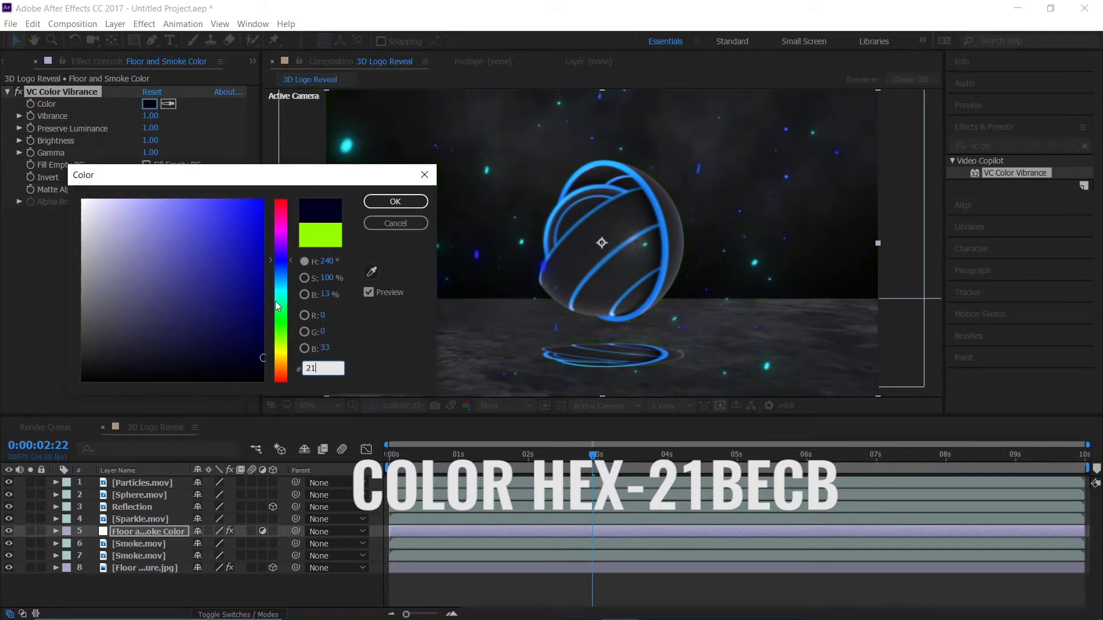
{"action": "type", "text": "B"}
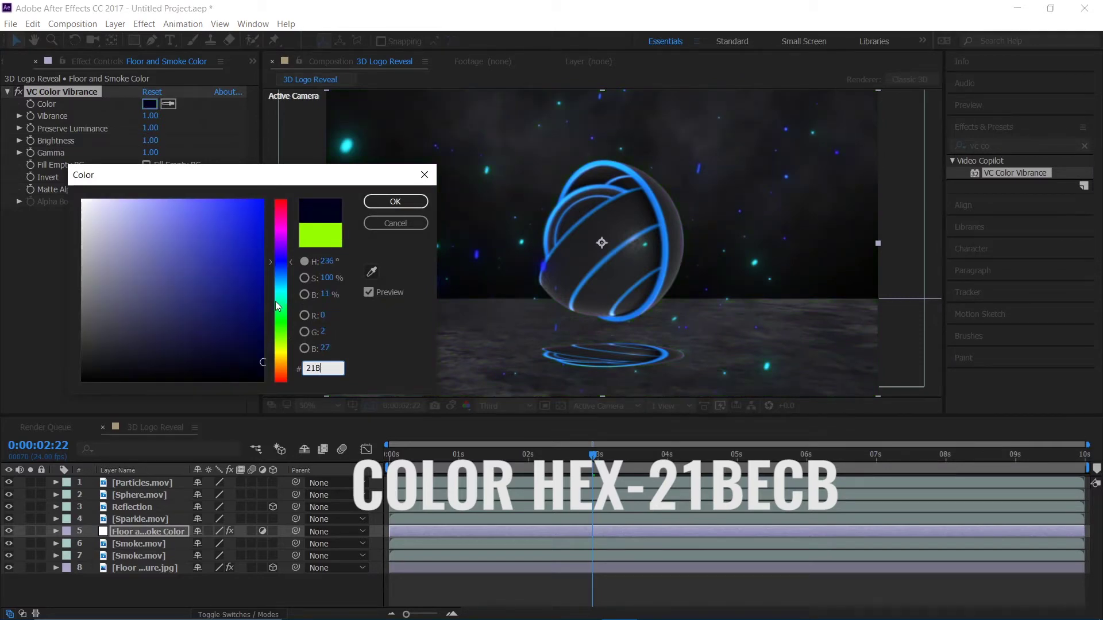
{"action": "type", "text": "ECB"}
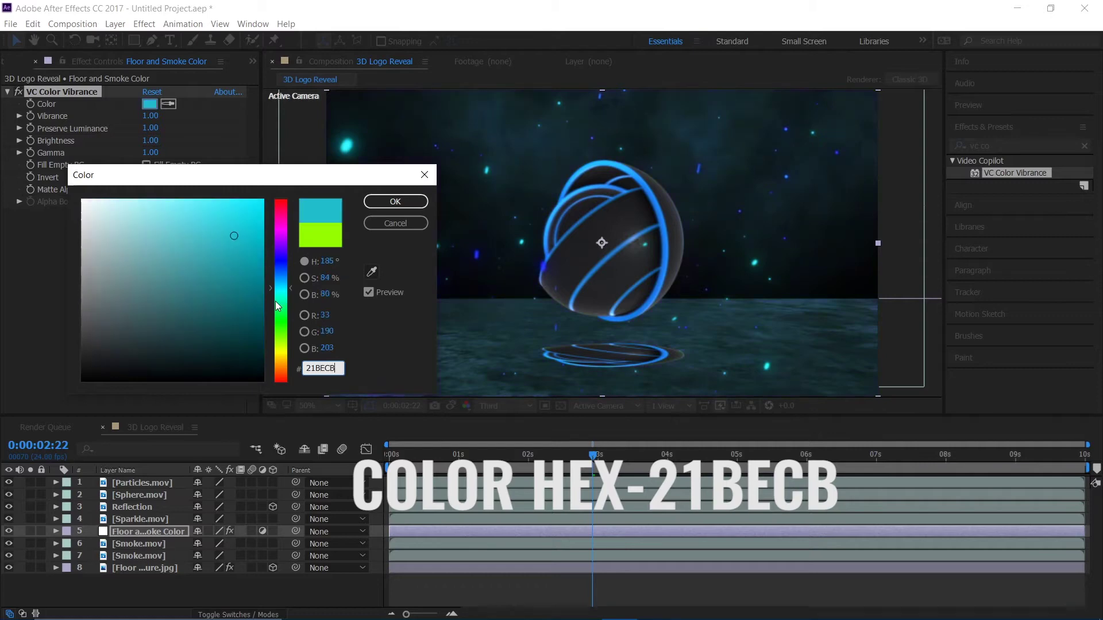
{"action": "left_click", "coordinate": [379, 201]}
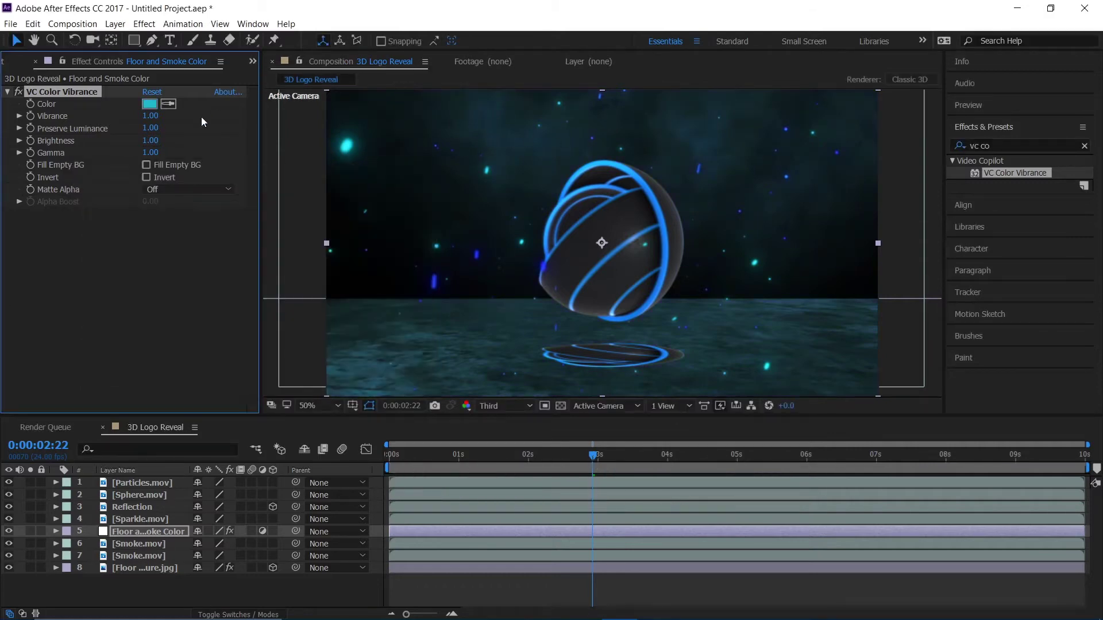
{"action": "left_click", "coordinate": [151, 105]}
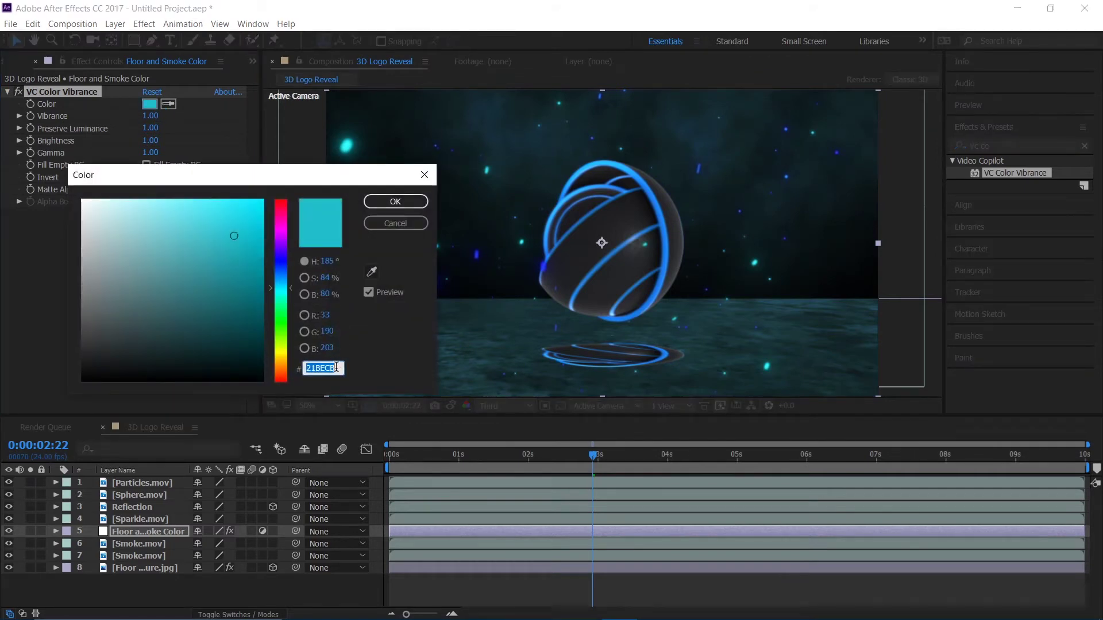
{"action": "left_click", "coordinate": [397, 202]}
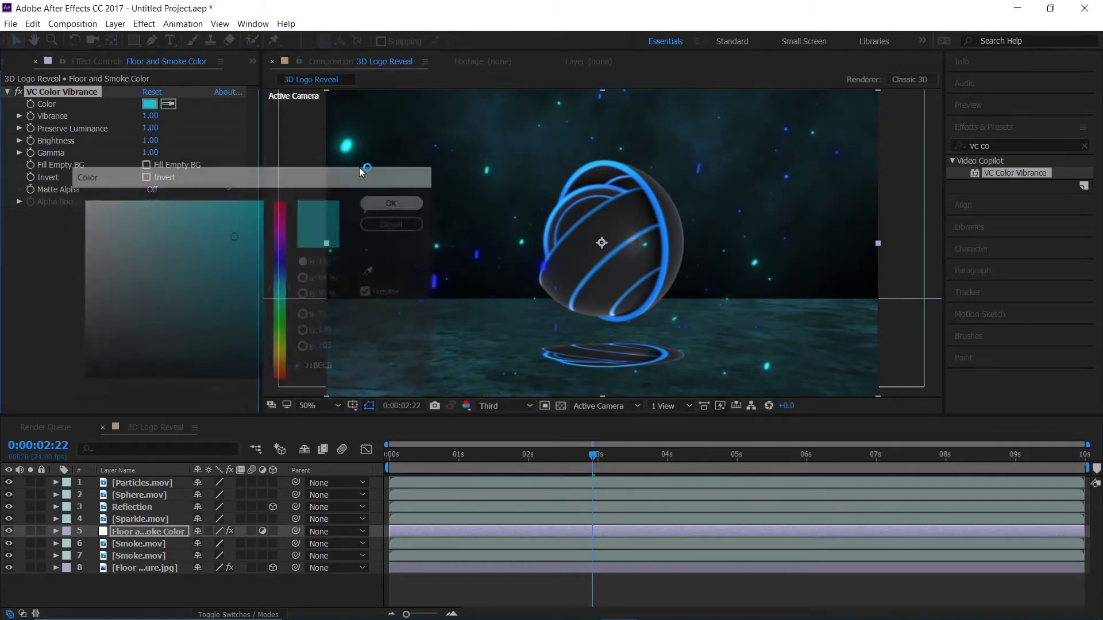
Set the VC Color Vibrance effect's vibrance to 1.86, brightness to 2 and gamma to 1.09
{"action": "left_click", "coordinate": [154, 116]}
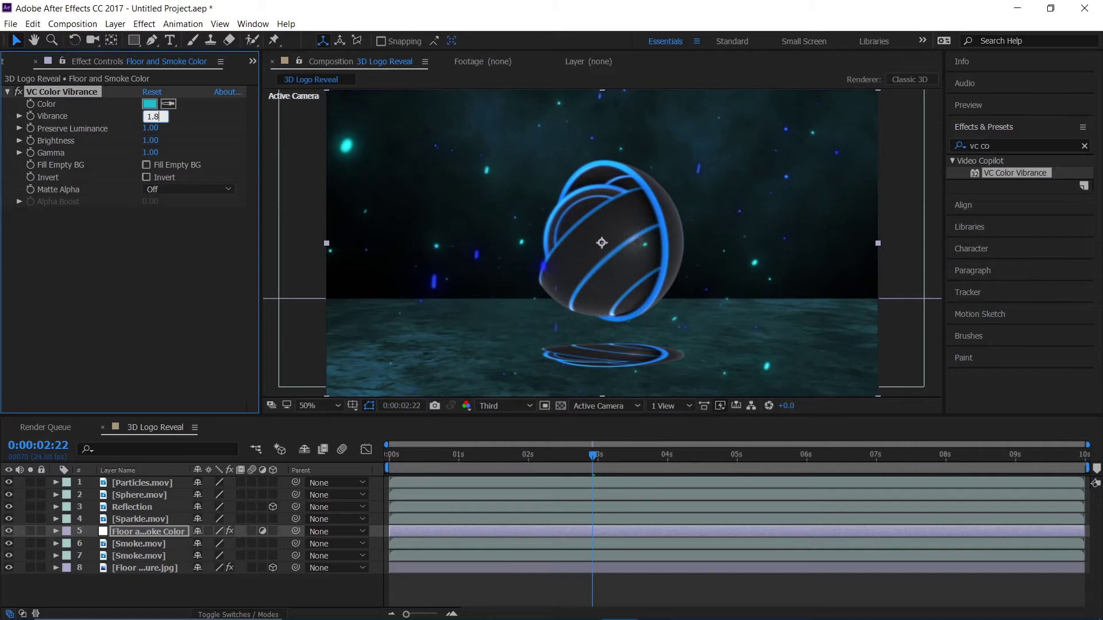
{"action": "key", "text": "Return"}
{"action": "left_click", "coordinate": [150, 140]}
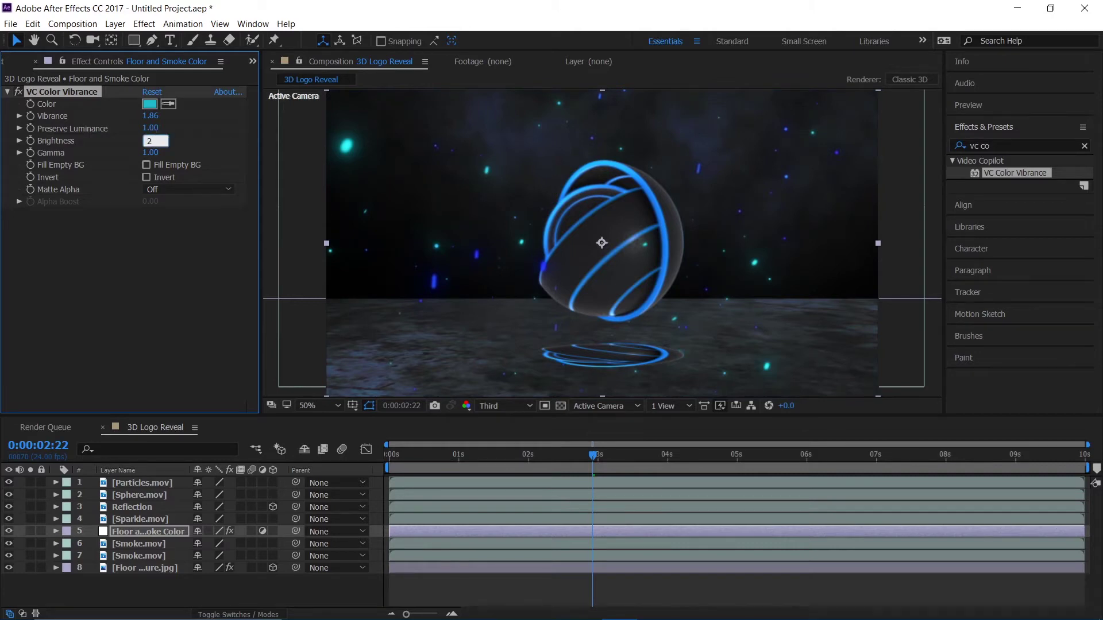
{"action": "type", "text": "2"}
{"action": "key", "text": "Return"}
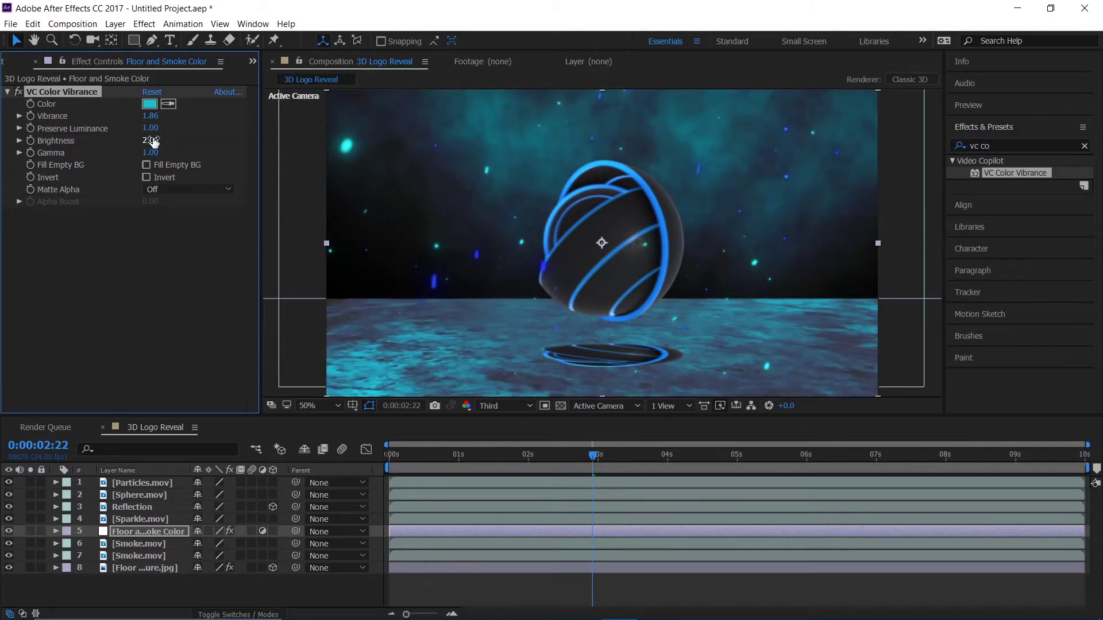
{"action": "left_click", "coordinate": [149, 153]}
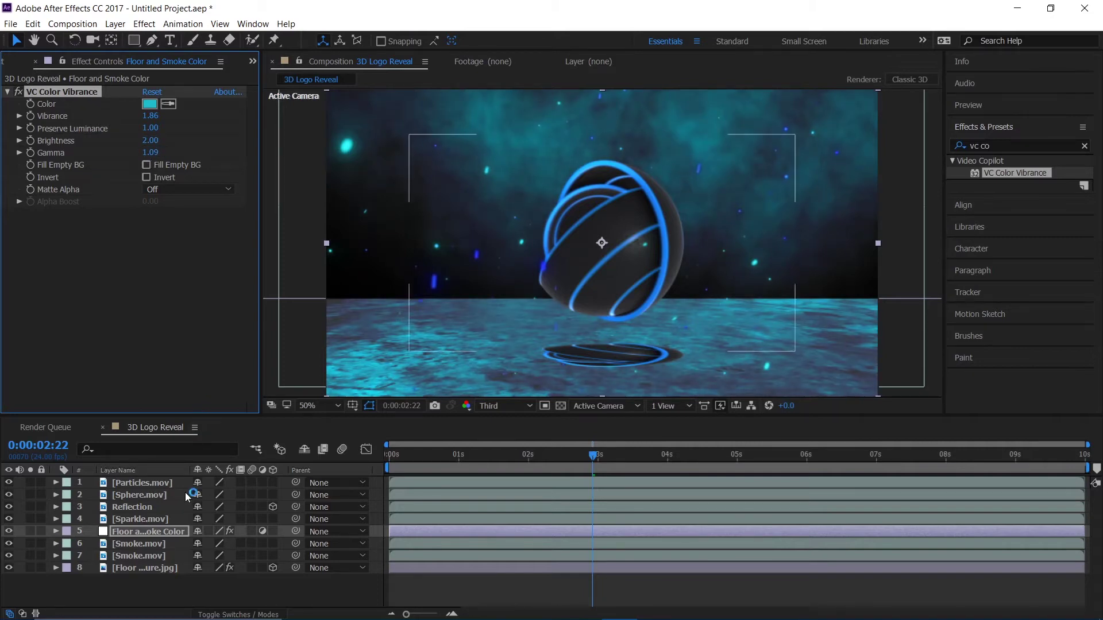
Draw a closed Pen mask on the Floor Texture layer, following the horizon and extending past the frame's sides and bottom
{"action": "left_click", "coordinate": [139, 568]}
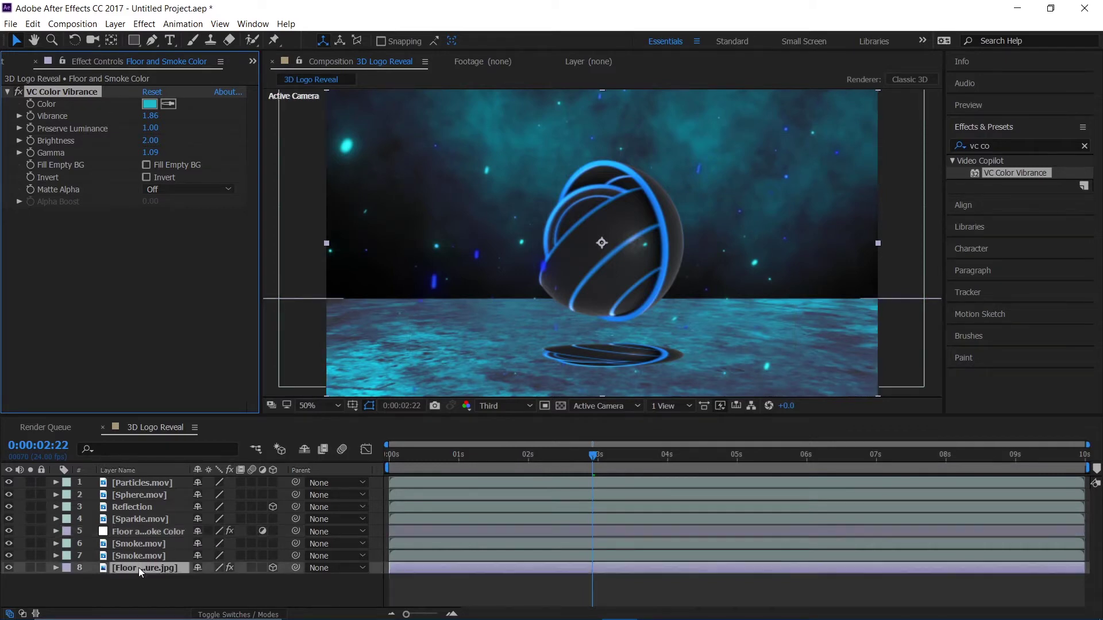
{"action": "left_click", "coordinate": [151, 40]}
{"action": "left_click", "coordinate": [313, 325]}
{"action": "left_click", "coordinate": [361, 313]}
{"action": "left_click", "coordinate": [495, 305]}
{"action": "left_click", "coordinate": [565, 306]}
{"action": "left_click", "coordinate": [661, 308]}
{"action": "left_click", "coordinate": [719, 308]}
{"action": "left_click", "coordinate": [754, 308]}
{"action": "left_click", "coordinate": [900, 314]}
{"action": "left_click", "coordinate": [904, 390]}
{"action": "key", "text": "comma"}
{"action": "left_click", "coordinate": [657, 355]}
{"action": "left_click", "coordinate": [559, 344]}
{"action": "left_click", "coordinate": [448, 317]}
{"action": "left_click", "coordinate": [457, 283]}
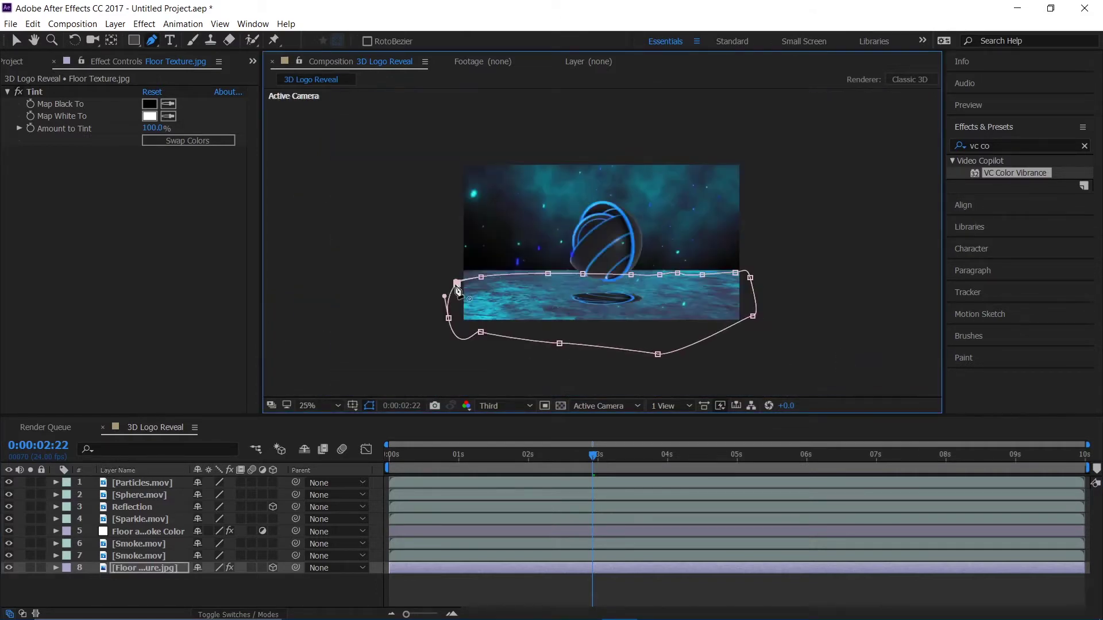
Set the Floor Texture mask's feather to 940 pixels
{"action": "key", "text": "f"}
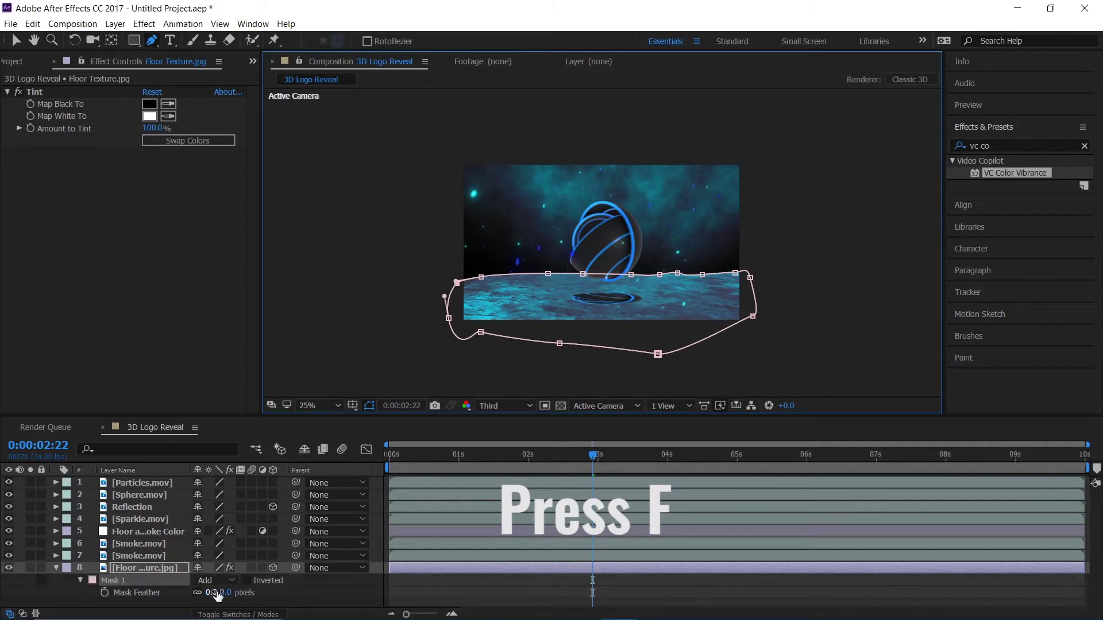
{"action": "left_click_drag", "start_coordinate": [218, 596], "coordinate": [816, 520]}
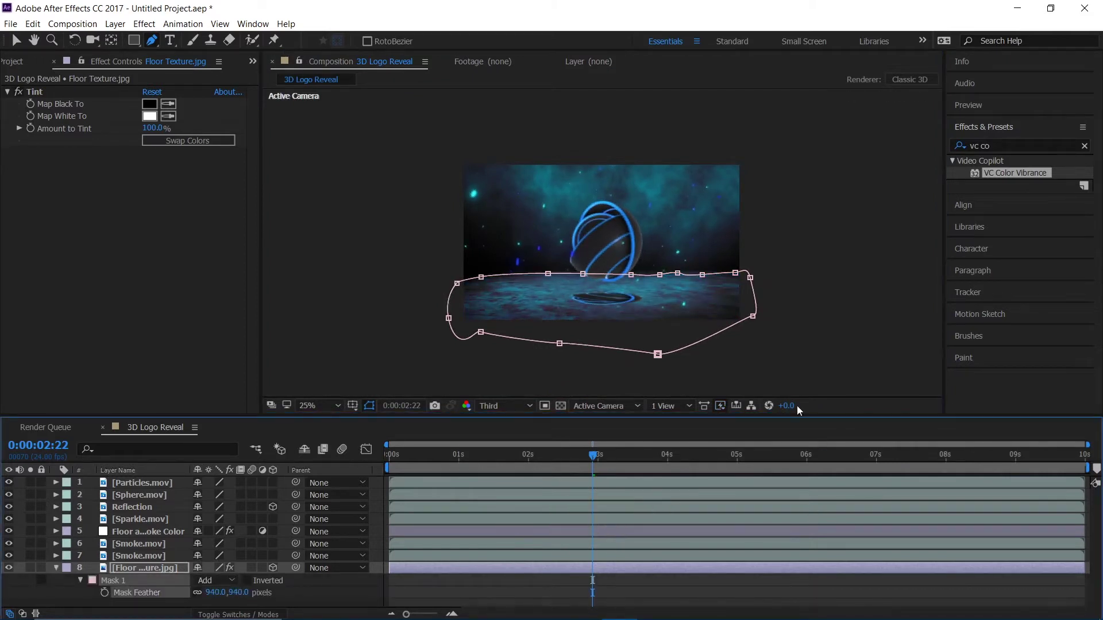
{"action": "left_click", "coordinate": [16, 41]}
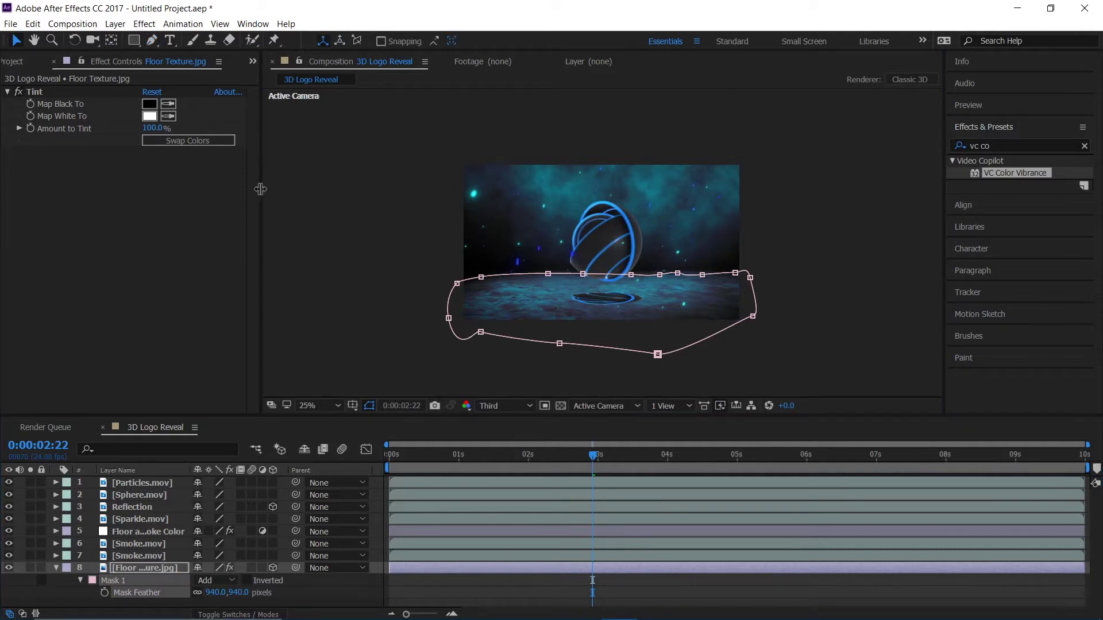
Reshape the floor mask by pulling its lower points up towards the frame and lowering the right-hand points along its upper edge
{"action": "left_click_drag", "start_coordinate": [481, 333], "coordinate": [458, 306]}
{"action": "left_click_drag", "start_coordinate": [559, 343], "coordinate": [557, 326]}
{"action": "left_click_drag", "start_coordinate": [658, 355], "coordinate": [656, 325]}
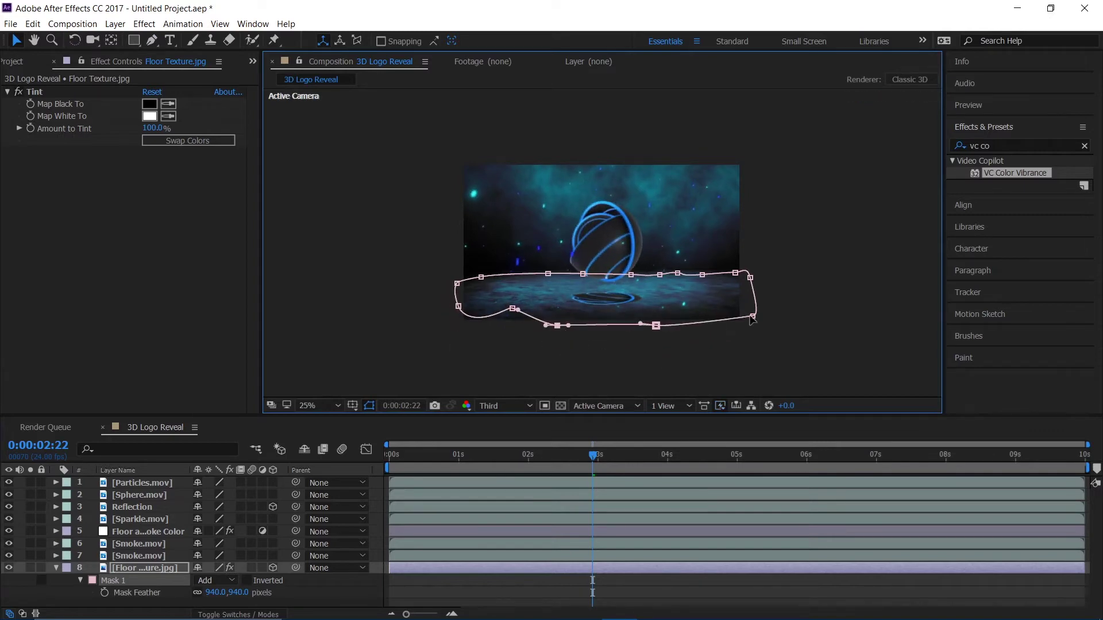
{"action": "key", "text": "period"}
{"action": "key", "text": "period"}
{"action": "key", "text": "f"}
{"action": "left_click", "coordinate": [281, 453]}
{"action": "left_click_drag", "start_coordinate": [868, 302], "coordinate": [868, 323]}
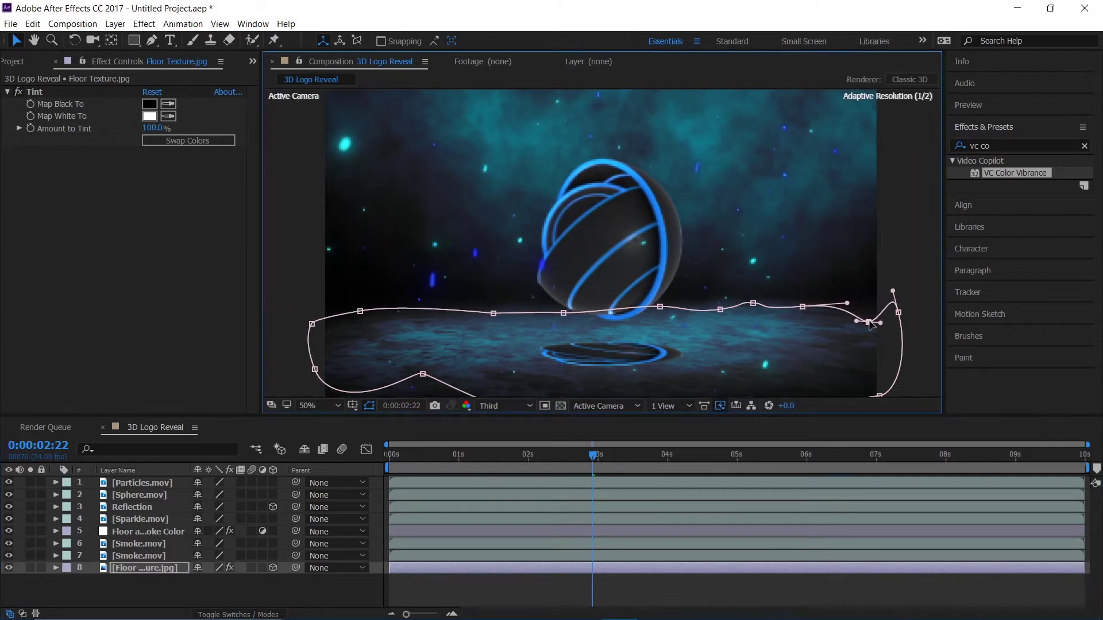
{"action": "left_click_drag", "start_coordinate": [803, 307], "coordinate": [802, 319]}
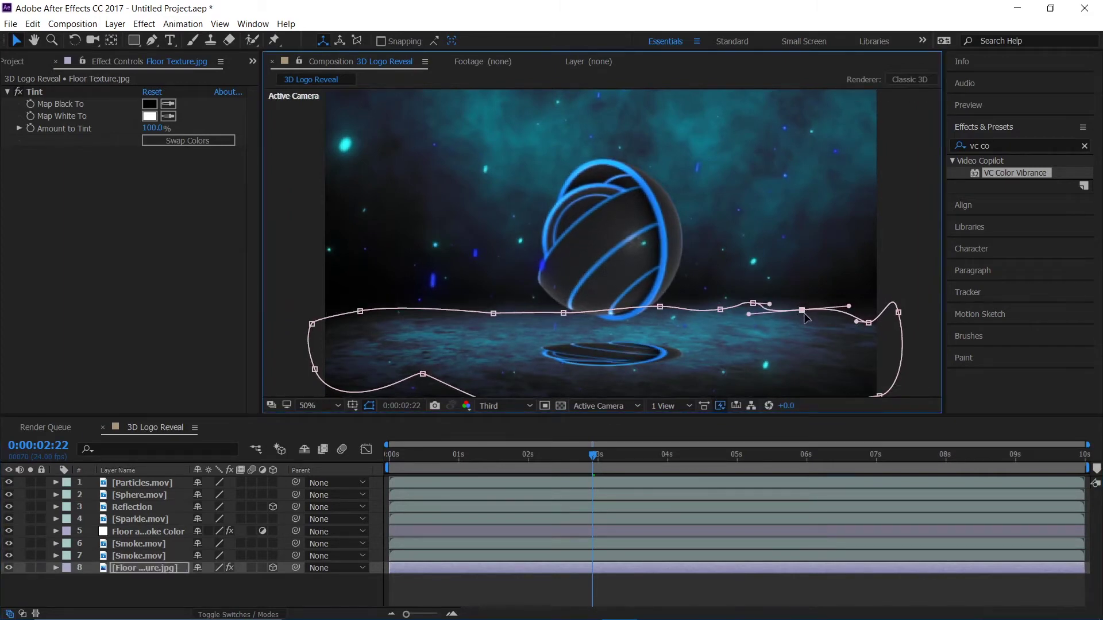
{"action": "left_click", "coordinate": [182, 592]}
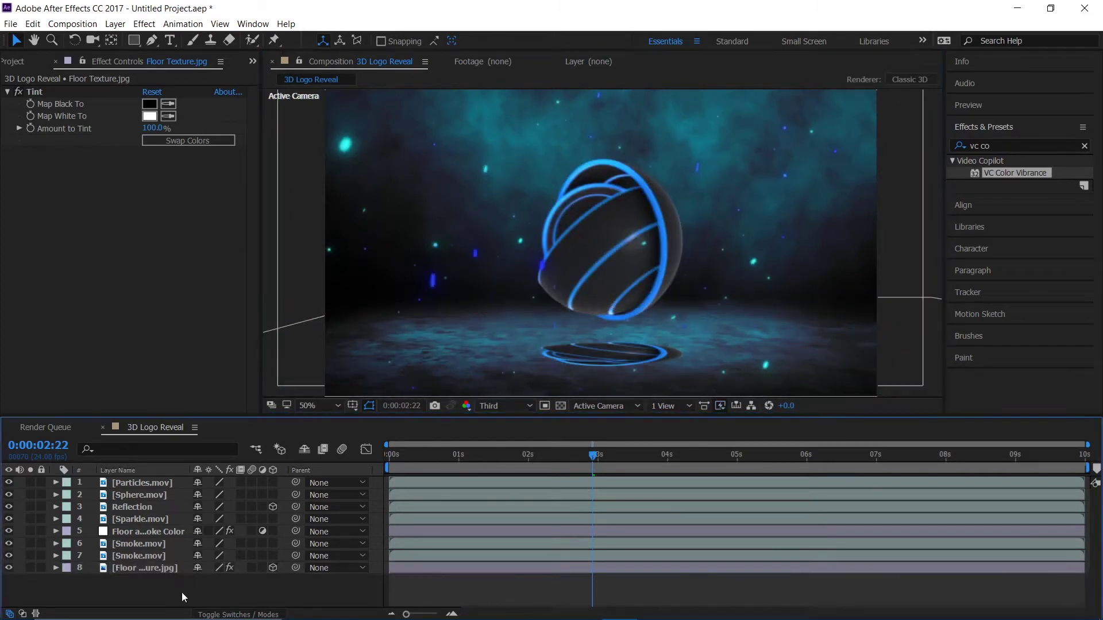
{"action": "key", "text": "apostrophe"}
{"action": "key", "text": "apostrophe"}
{"action": "key", "text": "apostrophe"}
{"action": "key", "text": "apostrophe"}
Find the Compound Blur effect and apply it to the Reflection layer
{"action": "left_click", "coordinate": [139, 522]}
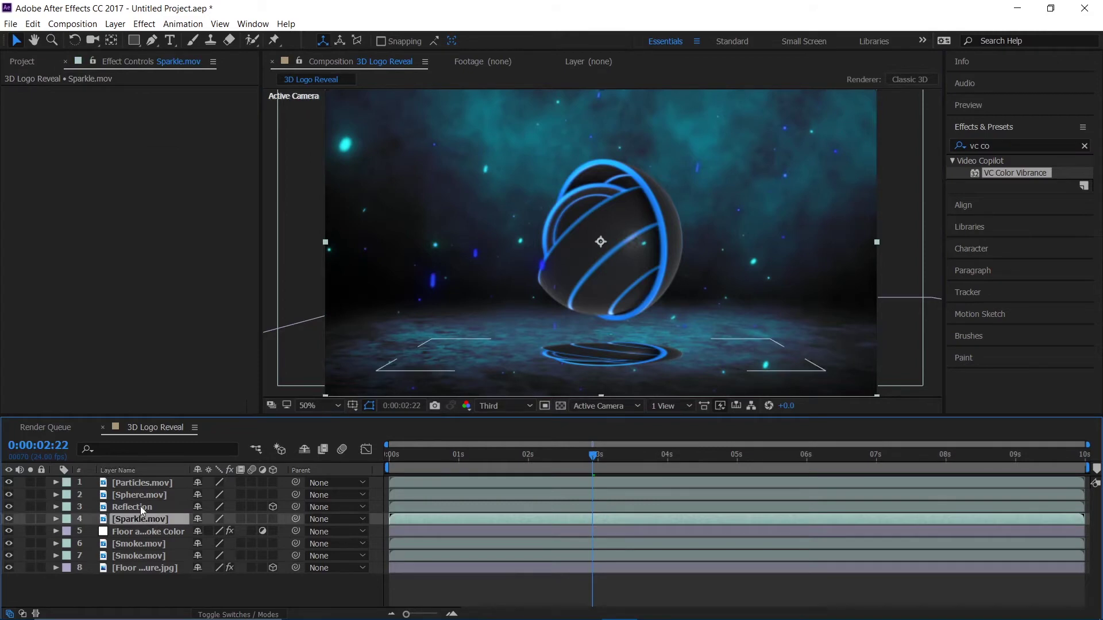
{"action": "left_click", "coordinate": [140, 505]}
{"action": "left_click", "coordinate": [1003, 145]}
{"action": "type", "text": "c"}
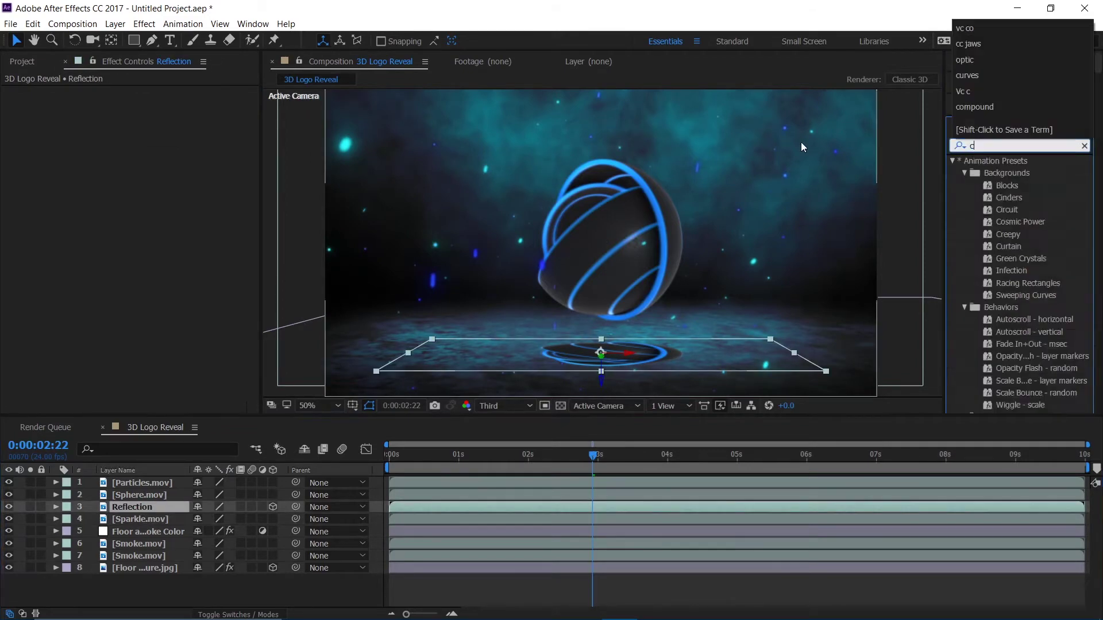
{"action": "type", "text": "ompound"}
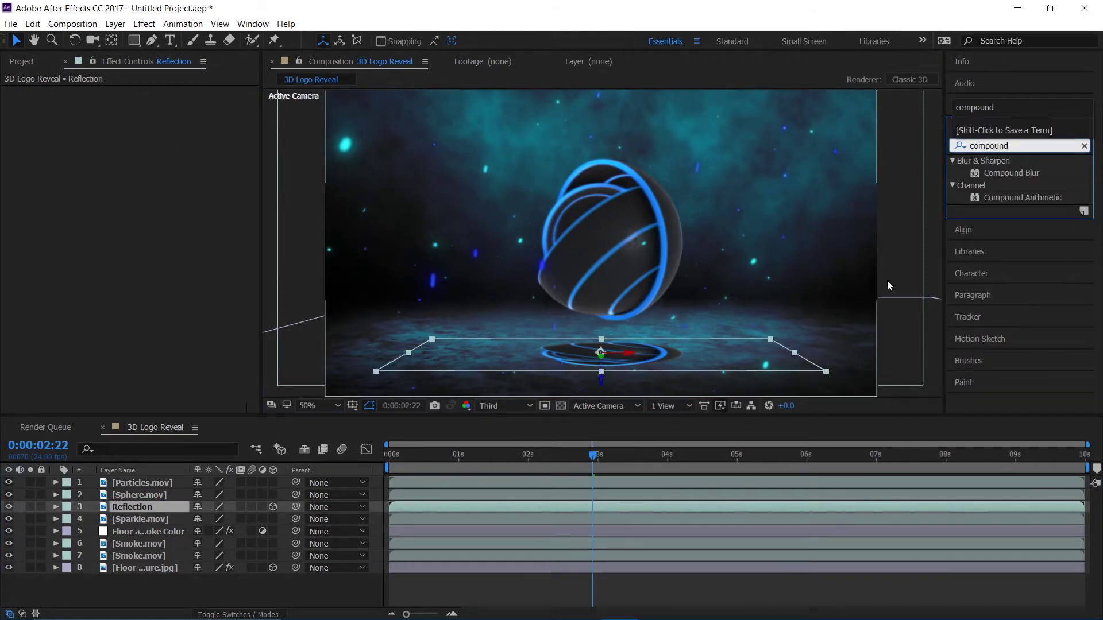
{"action": "left_click_drag", "start_coordinate": [1016, 166], "coordinate": [166, 507]}
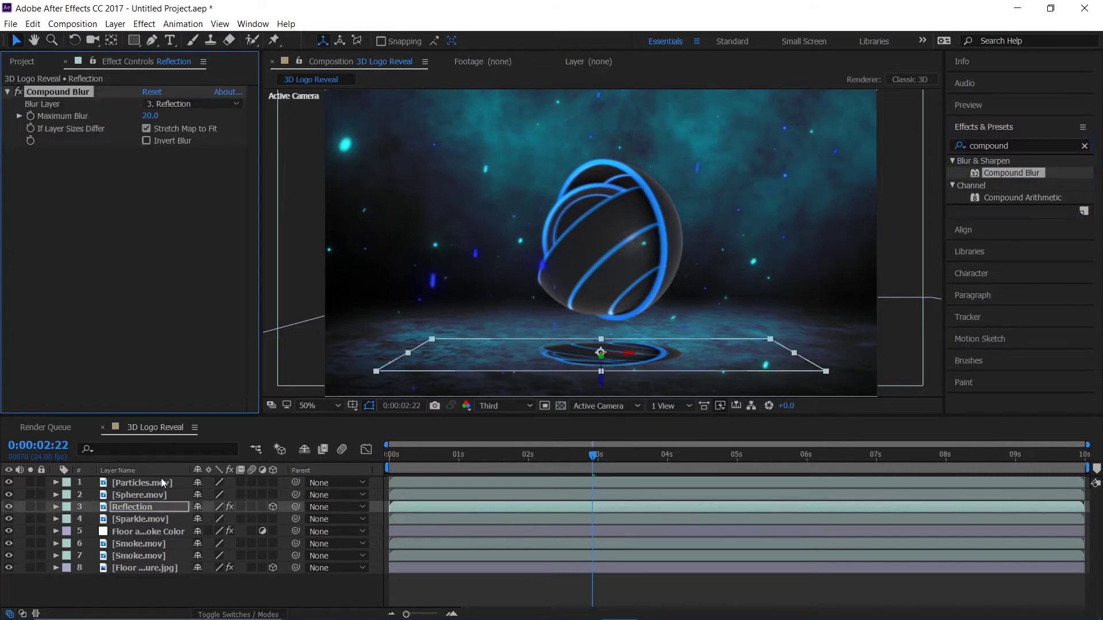
Set the Compound Blur's blur layer to Floor Texture.jpg, turn off Stretch Map to Fit and raise the maximum blur to soften the reflection
{"action": "left_click", "coordinate": [164, 105]}
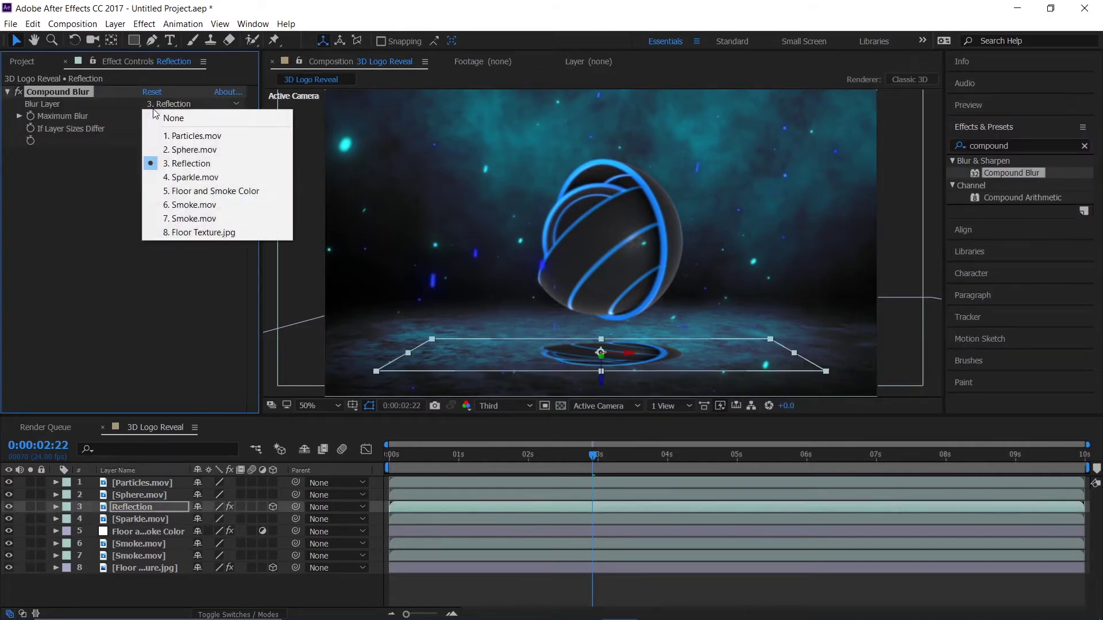
{"action": "left_click", "coordinate": [185, 234]}
{"action": "left_click_drag", "start_coordinate": [150, 115], "coordinate": [330, 120]}
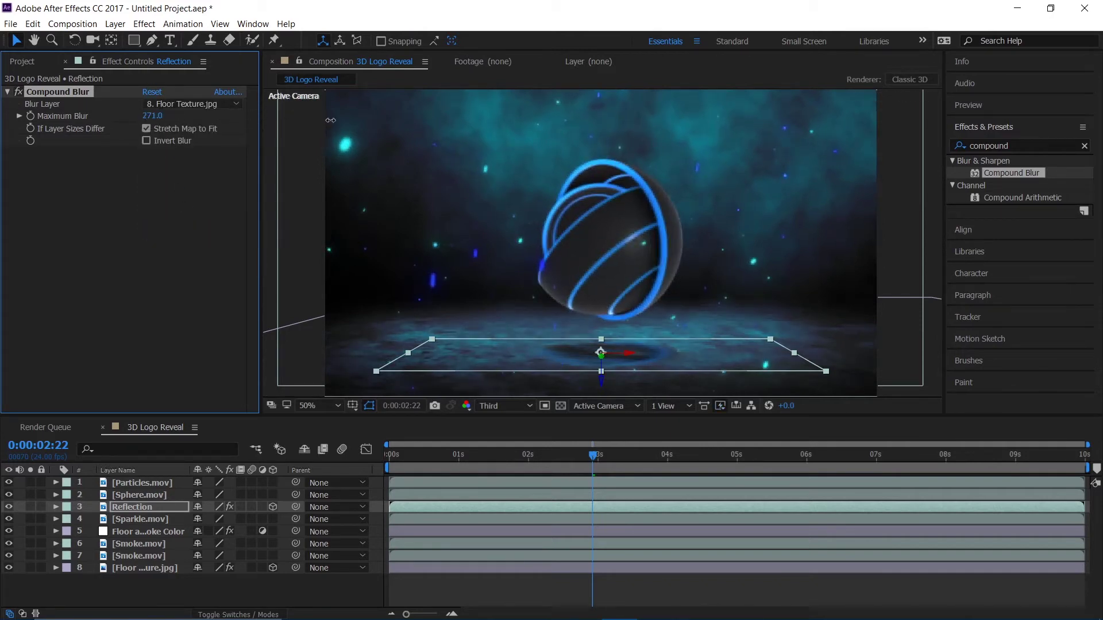
{"action": "left_click_drag", "start_coordinate": [306, 156], "coordinate": [224, 167]}
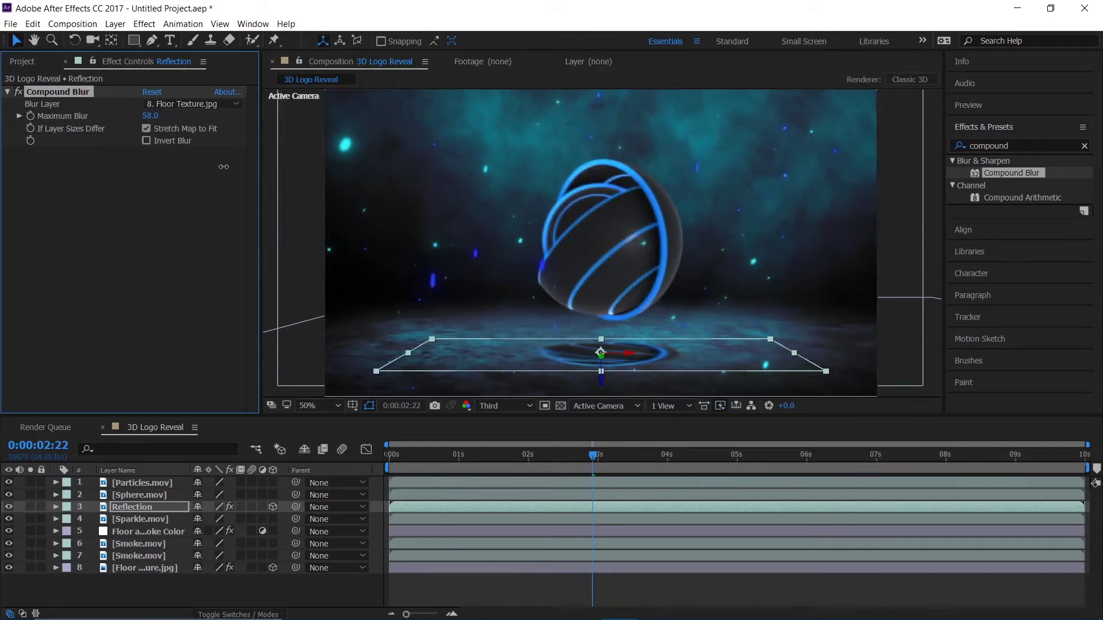
{"action": "left_click", "coordinate": [167, 128]}
{"action": "left_click_drag", "start_coordinate": [151, 116], "coordinate": [238, 130]}
Add an adjustment layer above all other layers and name it Color
{"action": "left_click", "coordinate": [169, 487]}
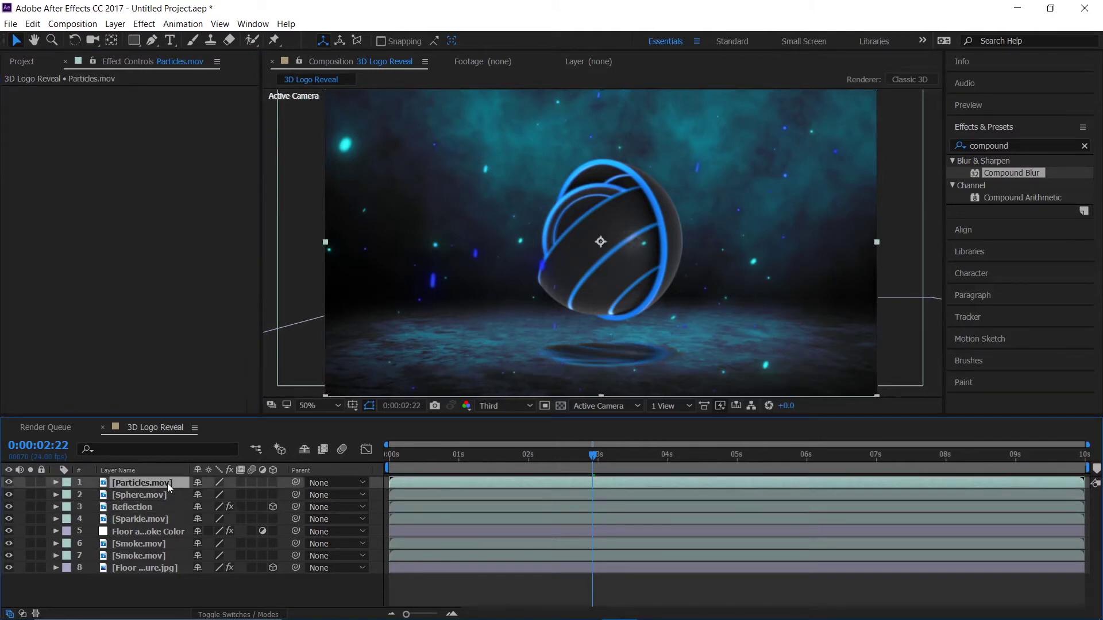
{"action": "left_click", "coordinate": [129, 574]}
{"action": "right_click", "coordinate": [136, 575]}
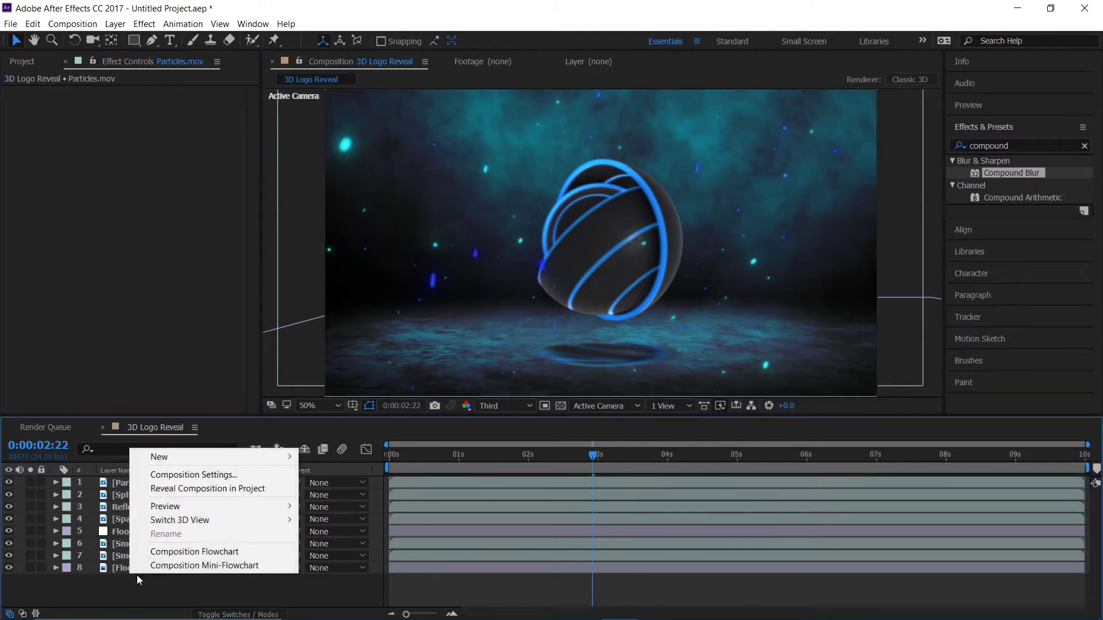
{"action": "mouse_move", "coordinate": [159, 459]}
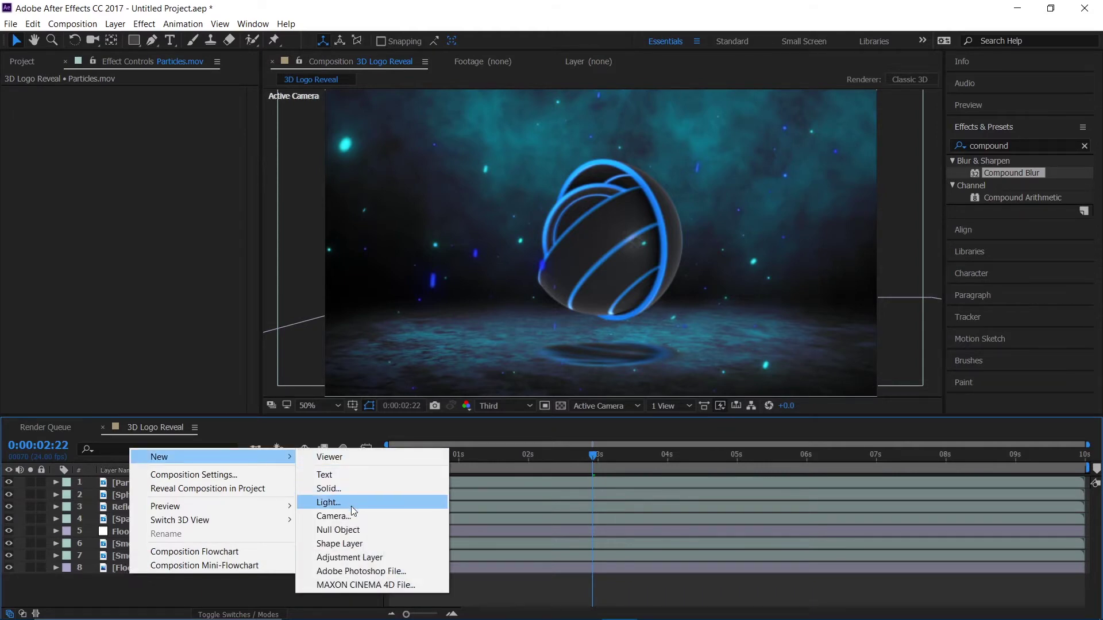
{"action": "left_click", "coordinate": [362, 557]}
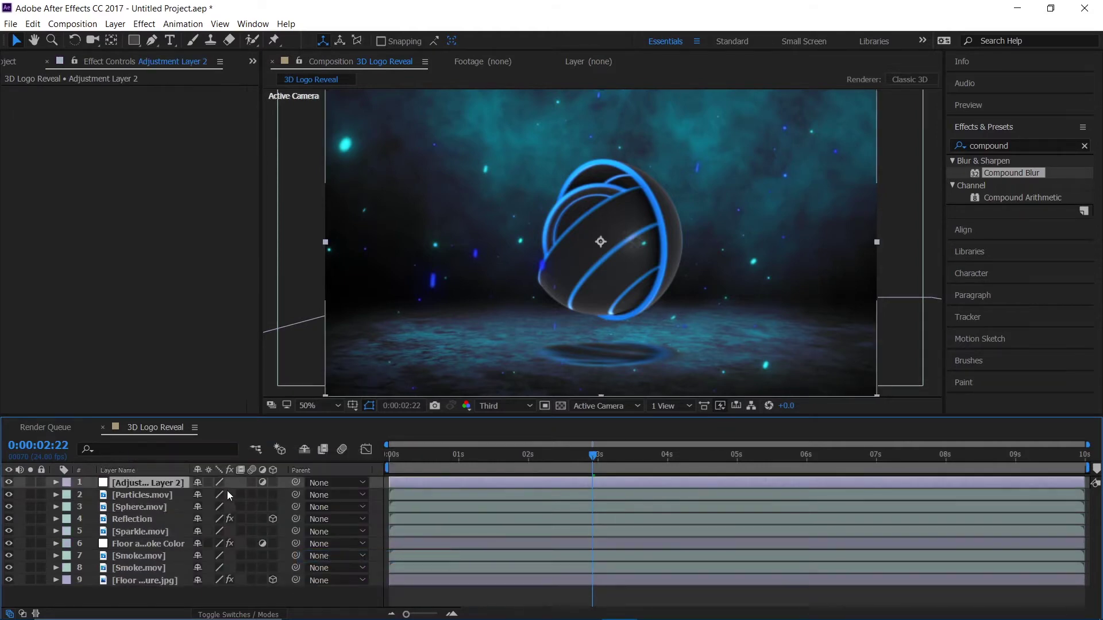
{"action": "key", "text": "Return"}
{"action": "type", "text": "Color"}
{"action": "key", "text": "Return"}
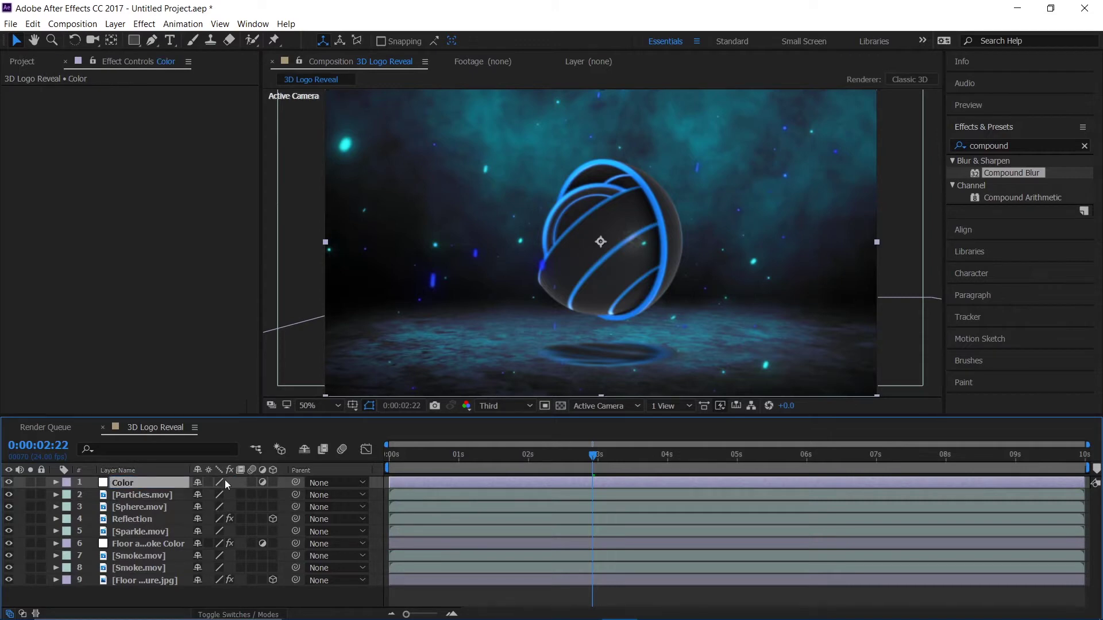
Find the Curves effect and apply it to the Color layer
{"action": "left_click", "coordinate": [1026, 146]}
{"action": "type", "text": "curves"}
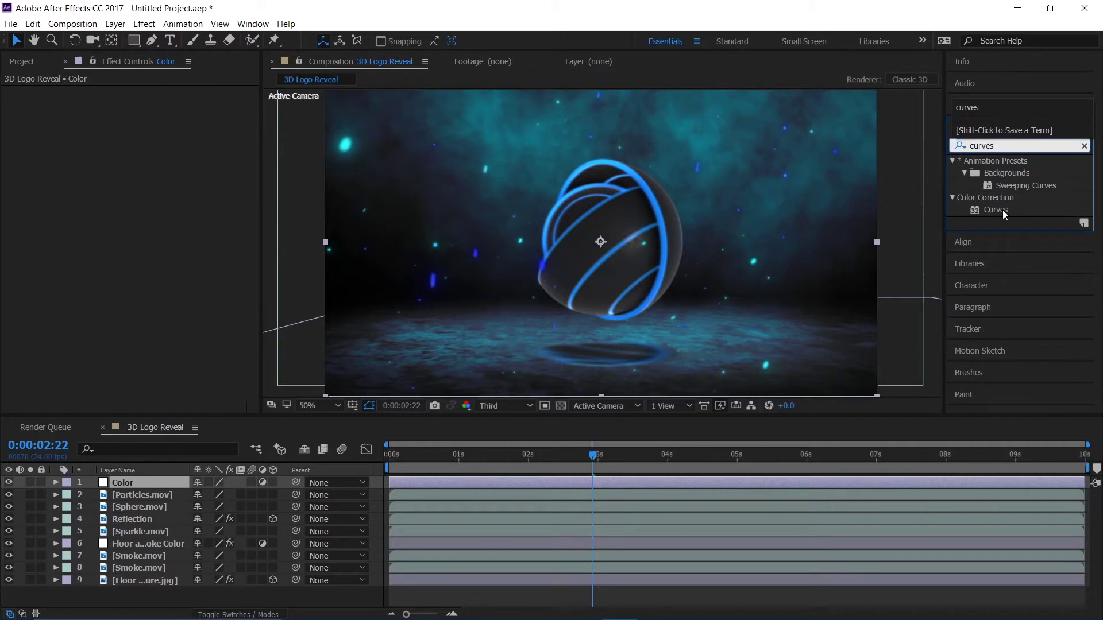
{"action": "left_click_drag", "start_coordinate": [1004, 214], "coordinate": [143, 479]}
Set the Particles.mov layer's blending mode to Add
{"action": "left_click", "coordinate": [147, 499]}
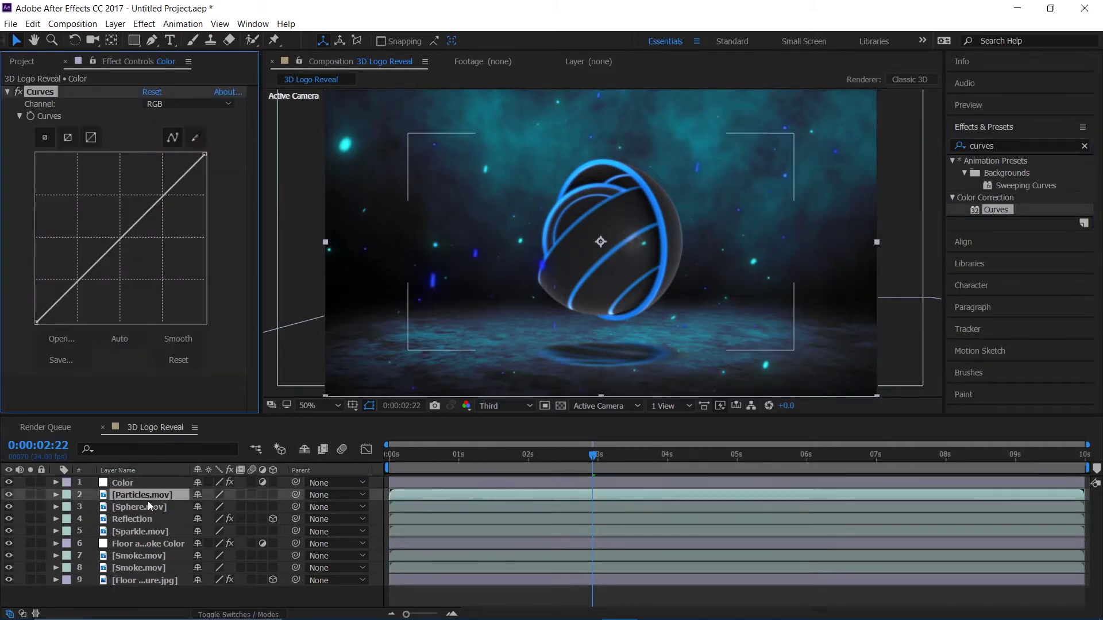
{"action": "left_click", "coordinate": [242, 615]}
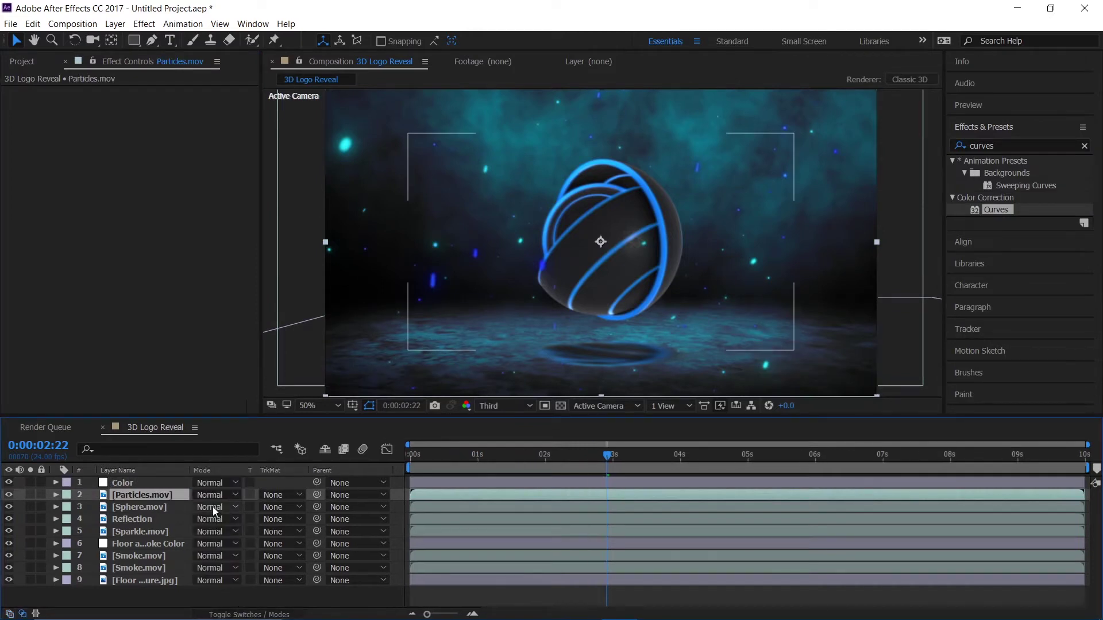
{"action": "left_click", "coordinate": [213, 495]}
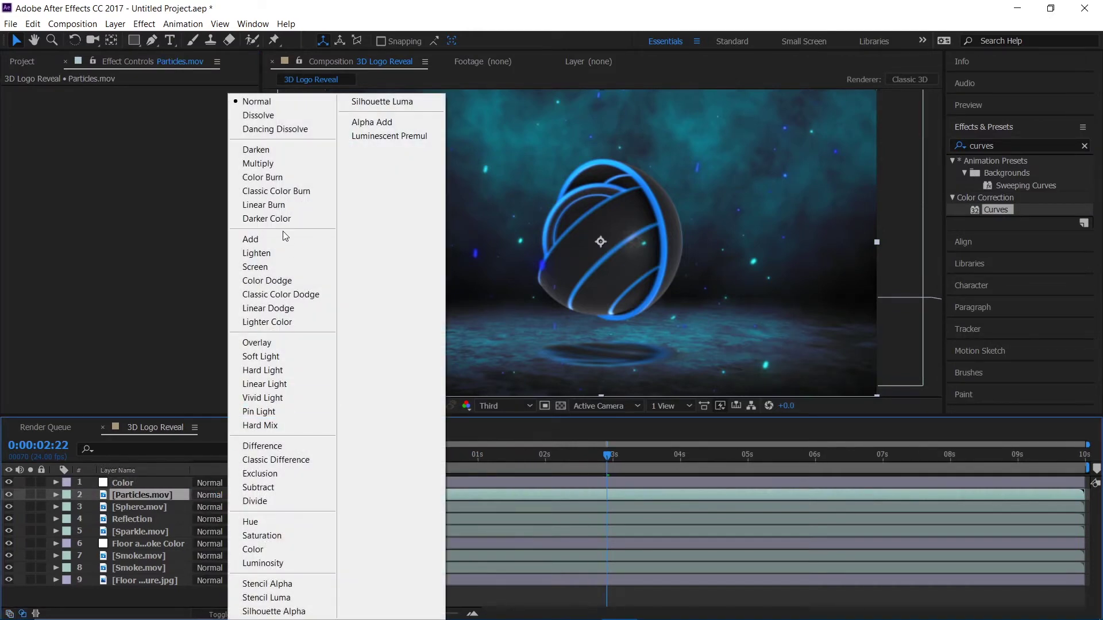
{"action": "left_click", "coordinate": [286, 240]}
Find the Fast Blur effect and apply it to the Particles.mov layer
{"action": "double_click", "coordinate": [1020, 147]}
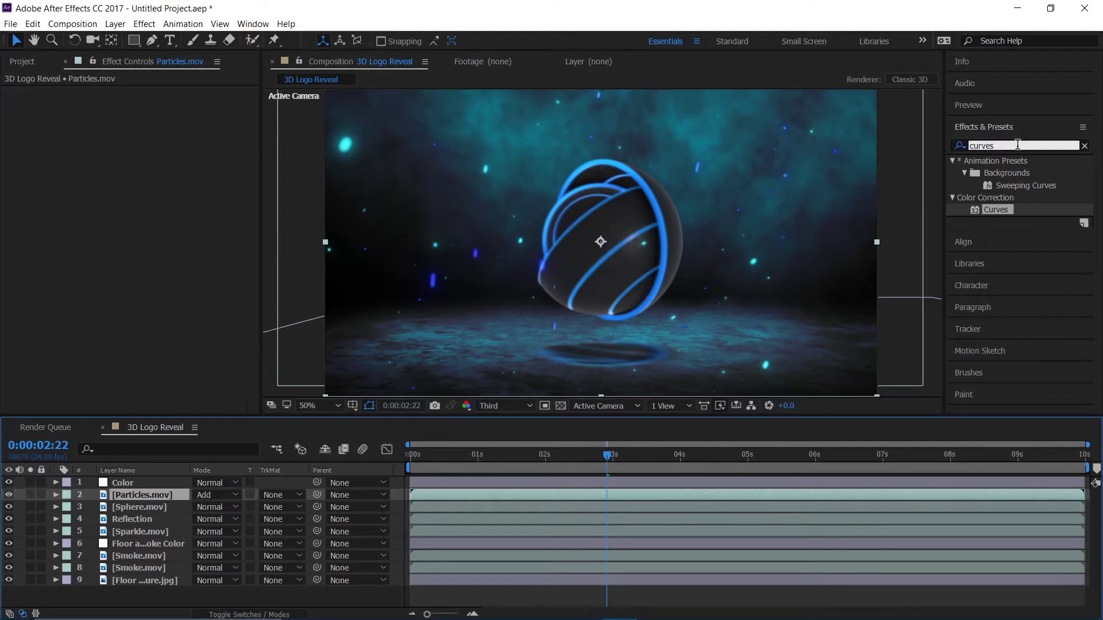
{"action": "type", "text": "a"}
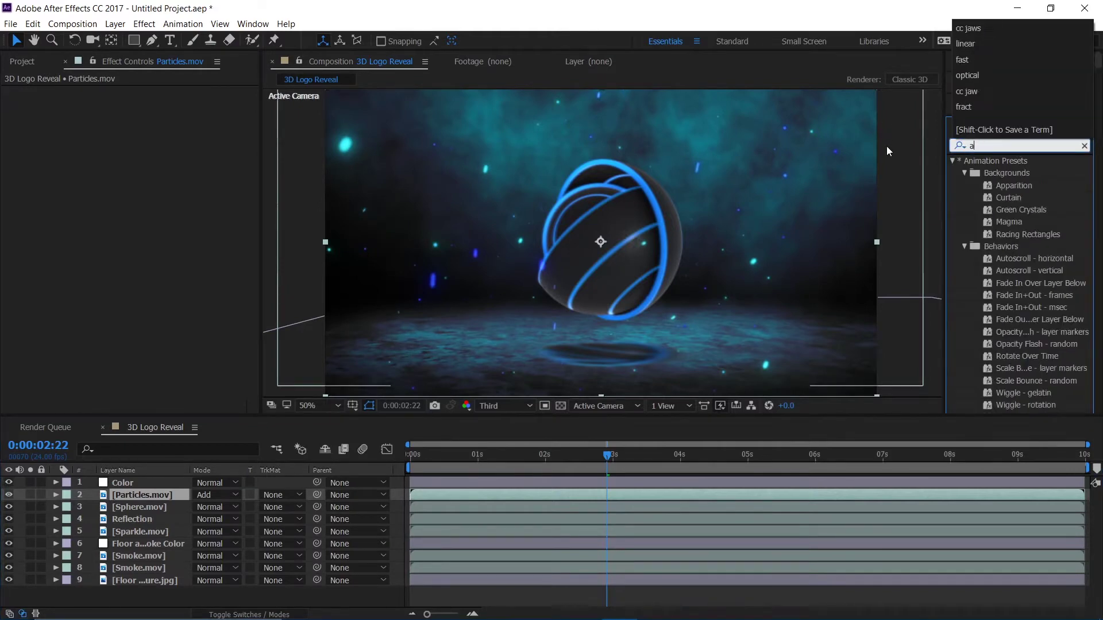
{"action": "type", "text": "fast"}
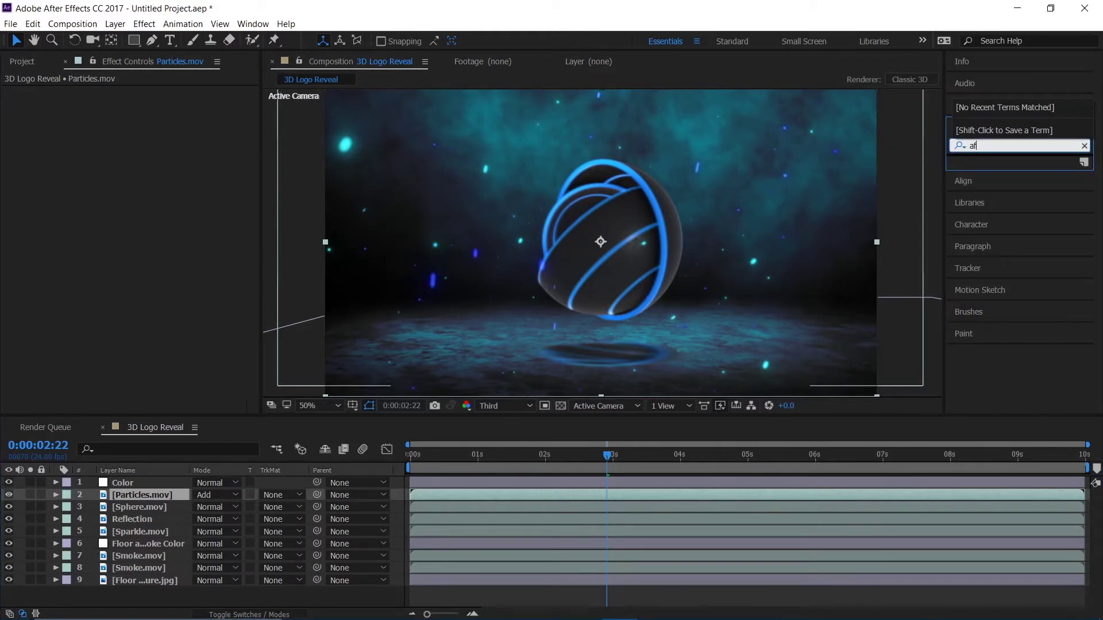
{"action": "key", "text": "BackSpace"}
{"action": "key", "text": "BackSpace"}
{"action": "type", "text": "fast"}
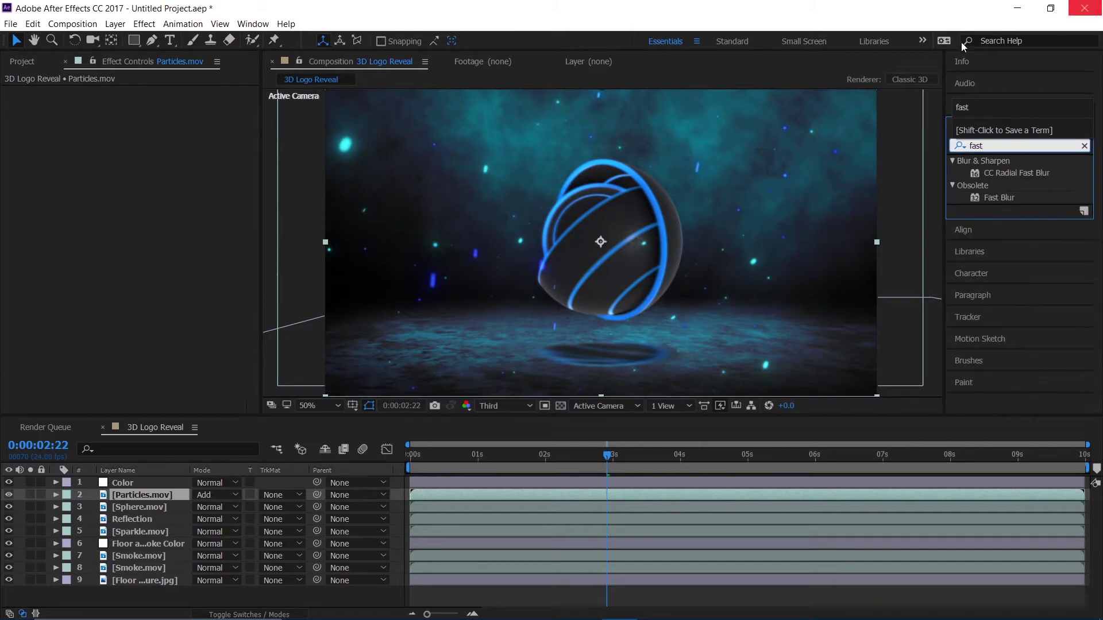
{"action": "left_click_drag", "start_coordinate": [1000, 198], "coordinate": [123, 498]}
Give the particles' Fast Blur a slight blurriness and turn on Repeat Edge Pixels
{"action": "mouse_move", "coordinate": [147, 104]}
{"action": "left_mouse_down"}
{"action": "mouse_move", "coordinate": [192, 110]}
{"action": "mouse_move", "coordinate": [162, 108]}
{"action": "left_mouse_up"}
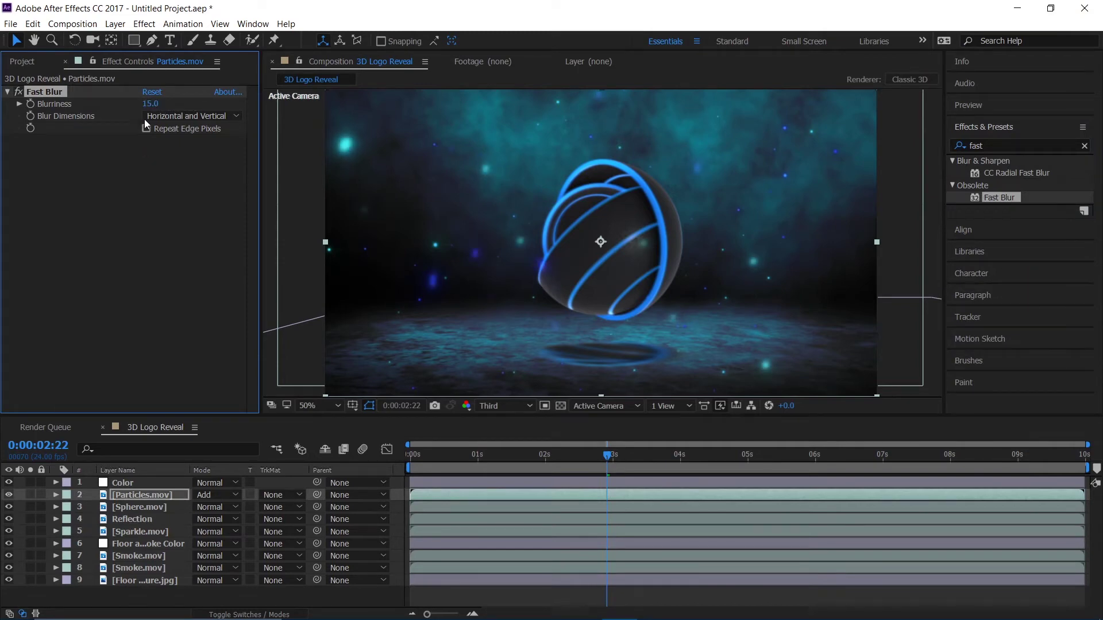
{"action": "left_click_drag", "start_coordinate": [150, 104], "coordinate": [144, 105]}
{"action": "left_click", "coordinate": [158, 130]}
Shape the Color layer's RGB curve into an S-curve that darkens the shadows and brightens the highlights
{"action": "left_click", "coordinate": [121, 484]}
{"action": "left_click_drag", "start_coordinate": [64, 294], "coordinate": [79, 303]}
{"action": "left_click_drag", "start_coordinate": [151, 219], "coordinate": [136, 214]}
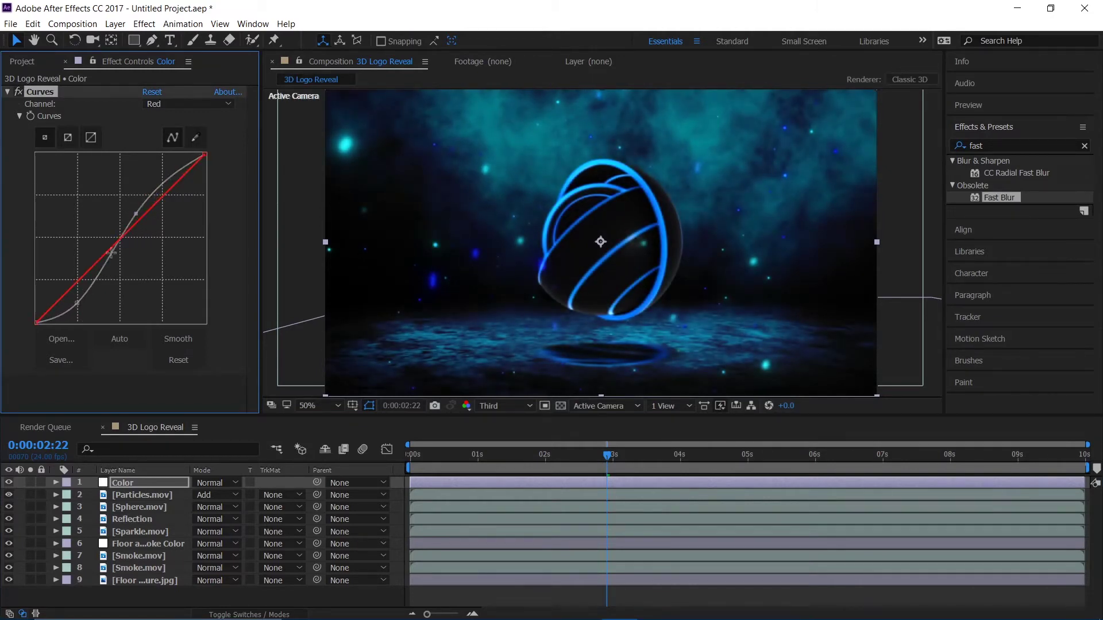
Pull the Color layer's red curve below the diagonal and fine-tune its green and blue curves
{"action": "mouse_move", "coordinate": [156, 206]}
{"action": "left_mouse_down"}
{"action": "mouse_move", "coordinate": [161, 223]}
{"action": "mouse_move", "coordinate": [146, 218]}
{"action": "left_mouse_up"}
{"action": "left_click", "coordinate": [147, 208]}
{"action": "left_click", "coordinate": [141, 217]}
{"action": "left_click", "coordinate": [159, 104]}
{"action": "left_click", "coordinate": [161, 162]}
{"action": "left_click_drag", "start_coordinate": [162, 208], "coordinate": [166, 200]}
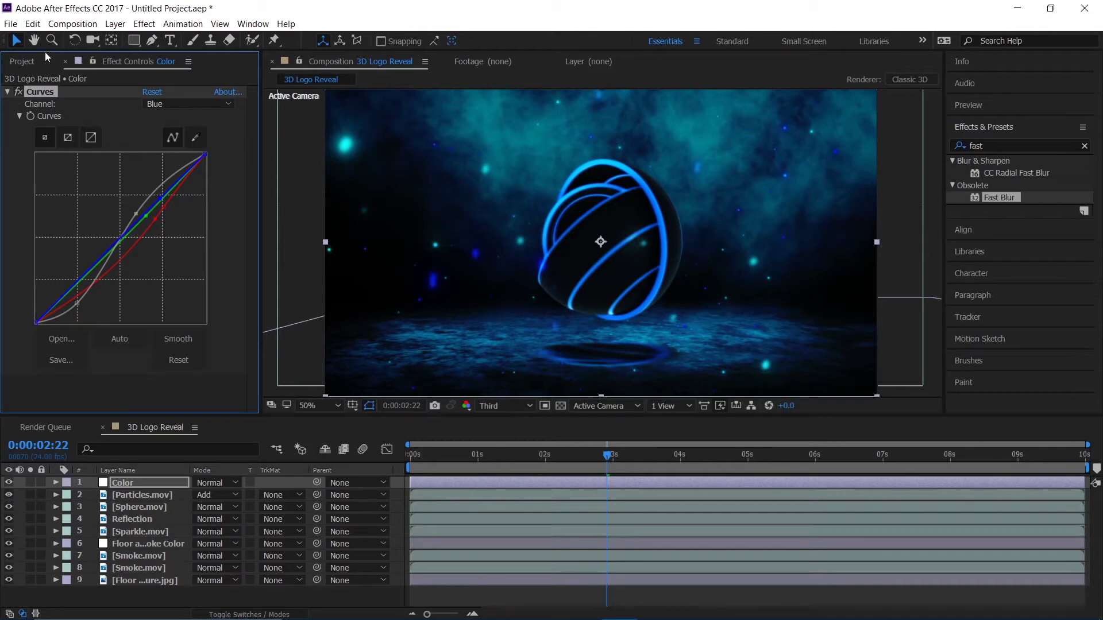
Import photoshop.png and place it in the composition directly above the Sphere.mov layer
{"action": "left_click", "coordinate": [21, 62]}
{"action": "double_click", "coordinate": [119, 353]}
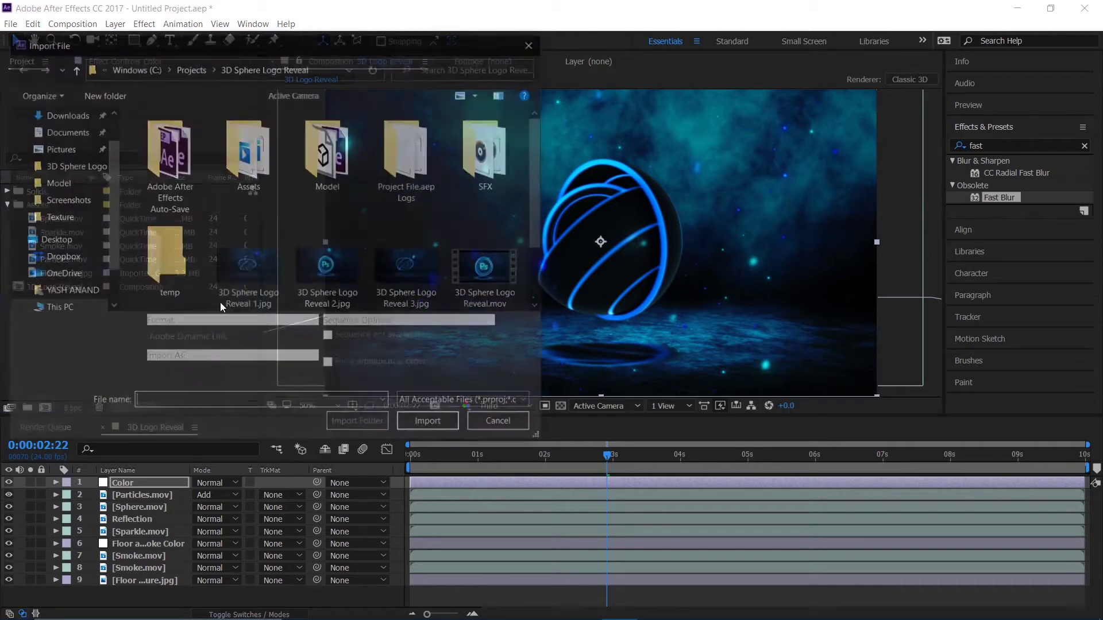
{"action": "scroll", "coordinate": [325, 212], "scroll_direction": "down", "scroll_amount": 2}
{"action": "double_click", "coordinate": [246, 296]}
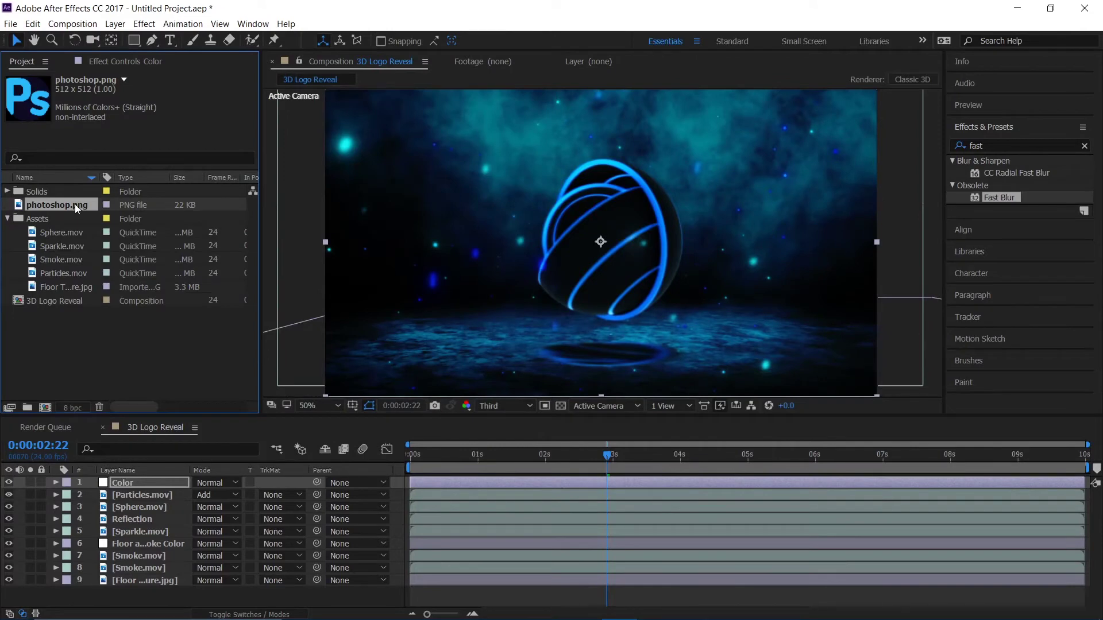
{"action": "left_click_drag", "start_coordinate": [75, 204], "coordinate": [168, 503]}
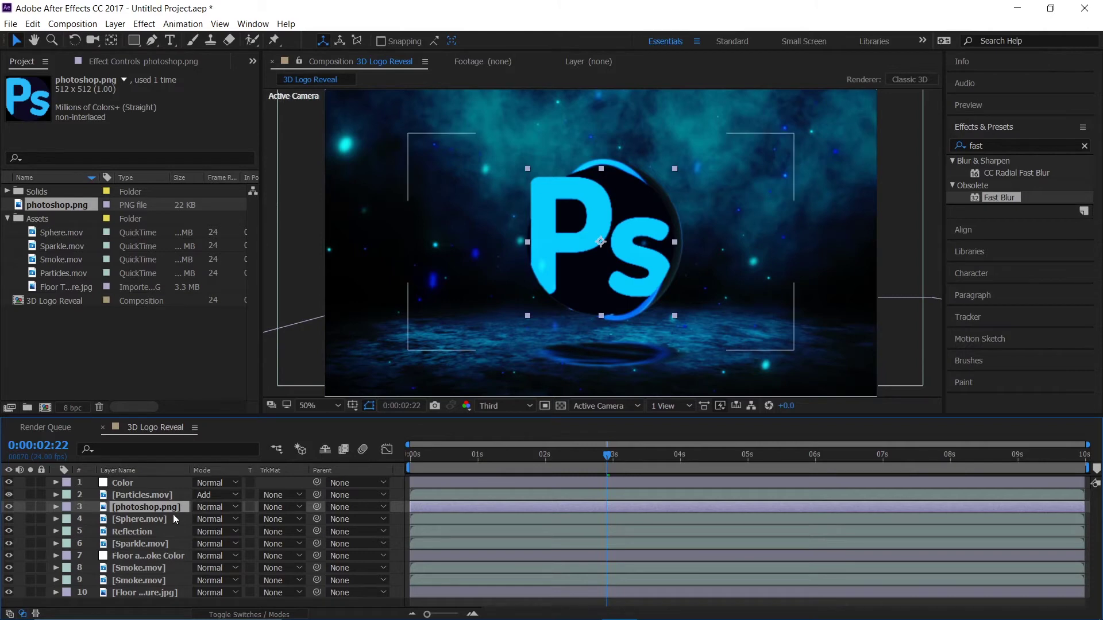
Scale the photoshop.png layer to 70%
{"action": "key", "text": "s"}
{"action": "left_click", "coordinate": [216, 519]}
{"action": "type", "text": "70"}
{"action": "key", "text": "Return"}
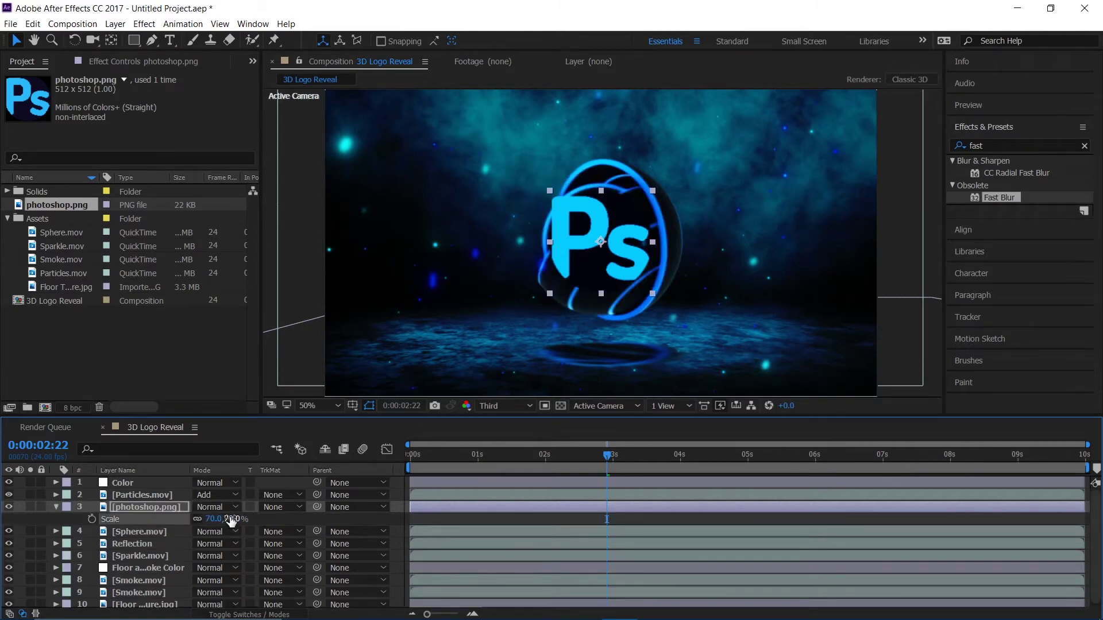
Enlarge the Sphere.mov layer to 83% scale, judging it against the logo at 0:00:04:04
{"action": "left_click", "coordinate": [691, 461]}
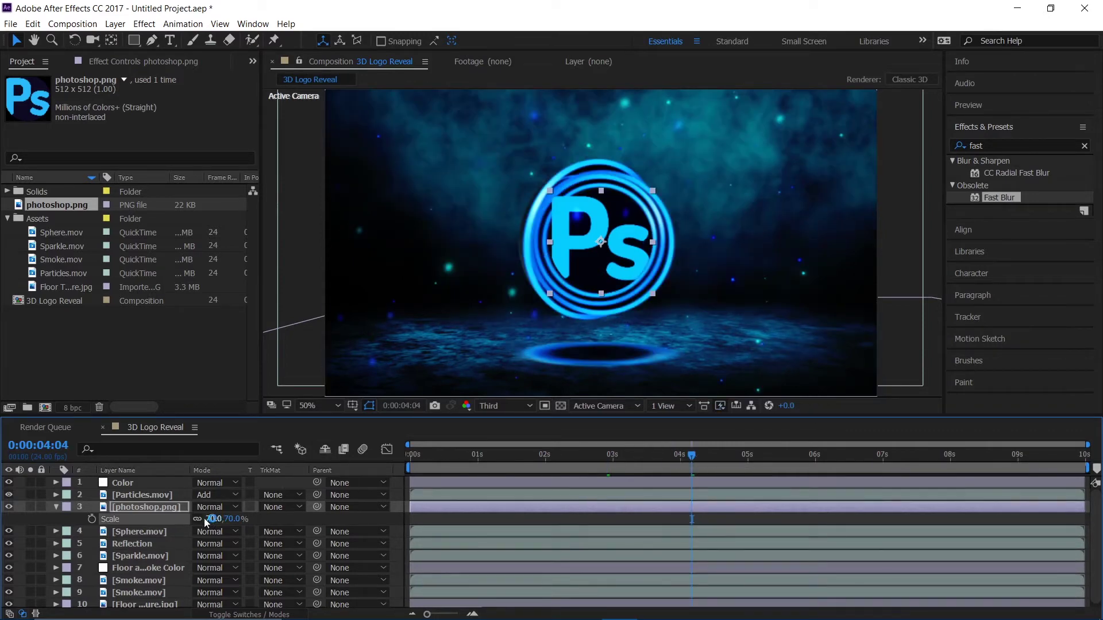
{"action": "left_click", "coordinate": [135, 534]}
{"action": "key", "text": "s"}
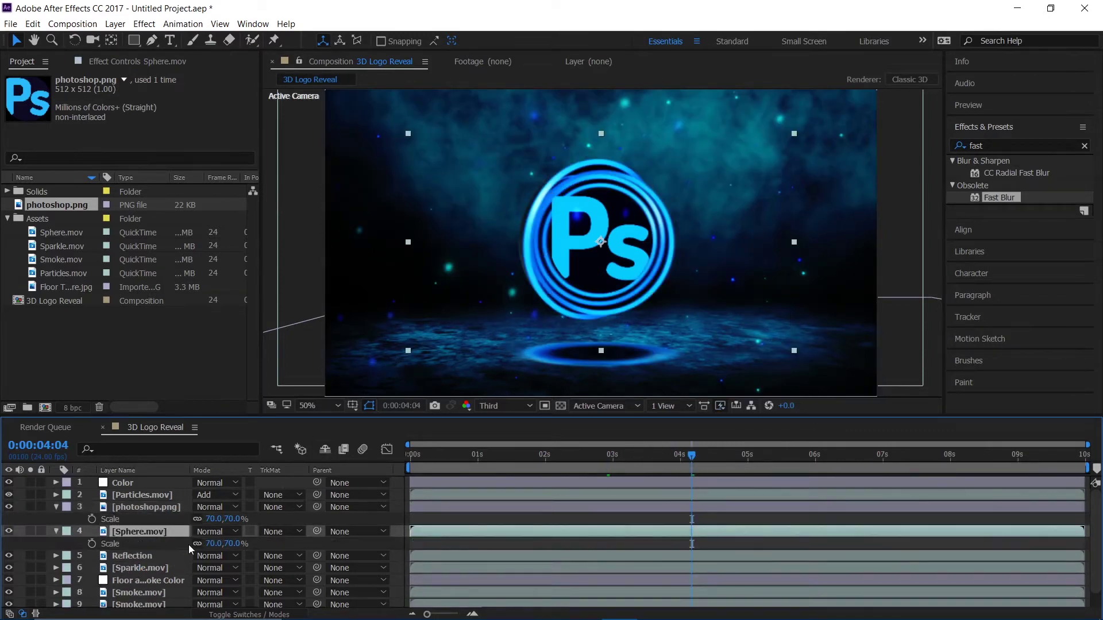
{"action": "left_click_drag", "start_coordinate": [208, 547], "coordinate": [218, 547]}
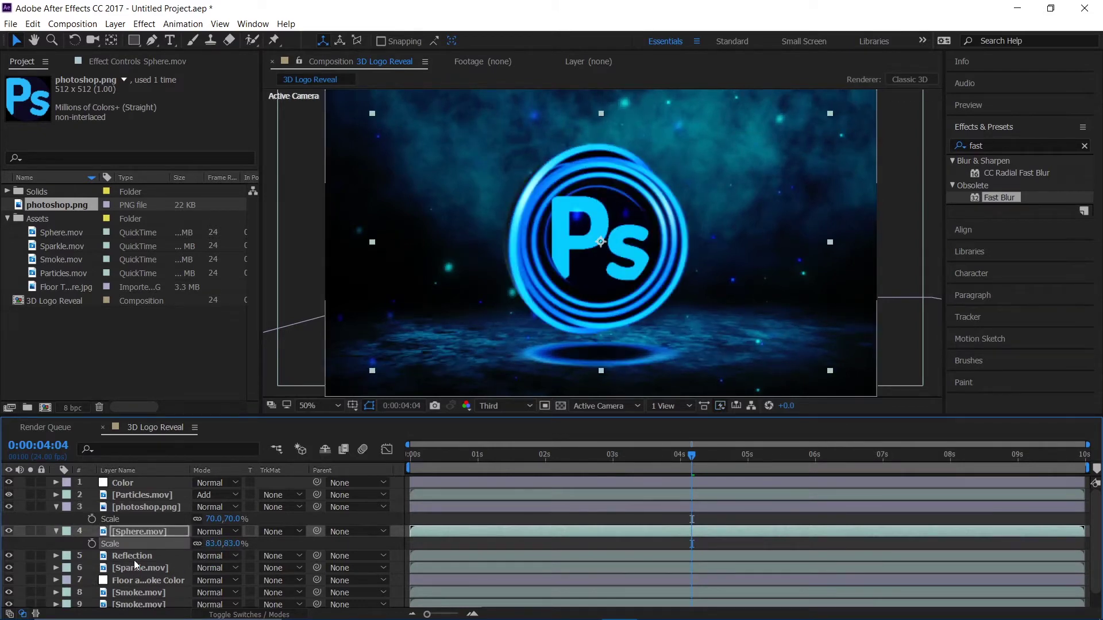
Set the Reflection layer's scale to 83% to match the sphere
{"action": "left_click", "coordinate": [134, 556]}
{"action": "key", "text": "s"}
{"action": "left_click", "coordinate": [208, 568]}
{"action": "type", "text": "8"}
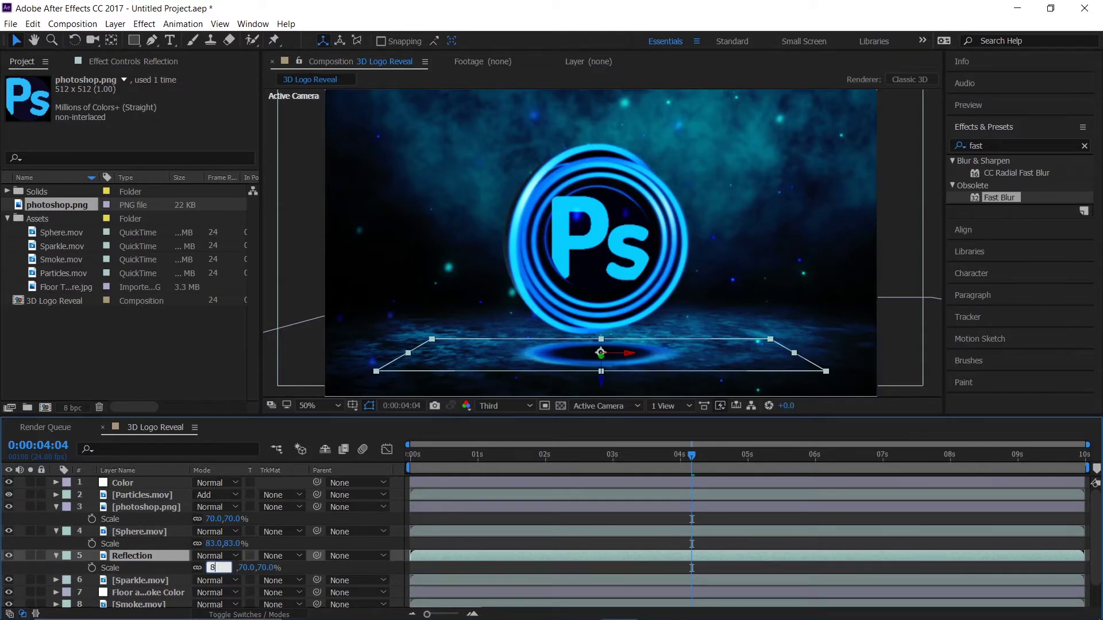
{"action": "key", "text": "Return"}
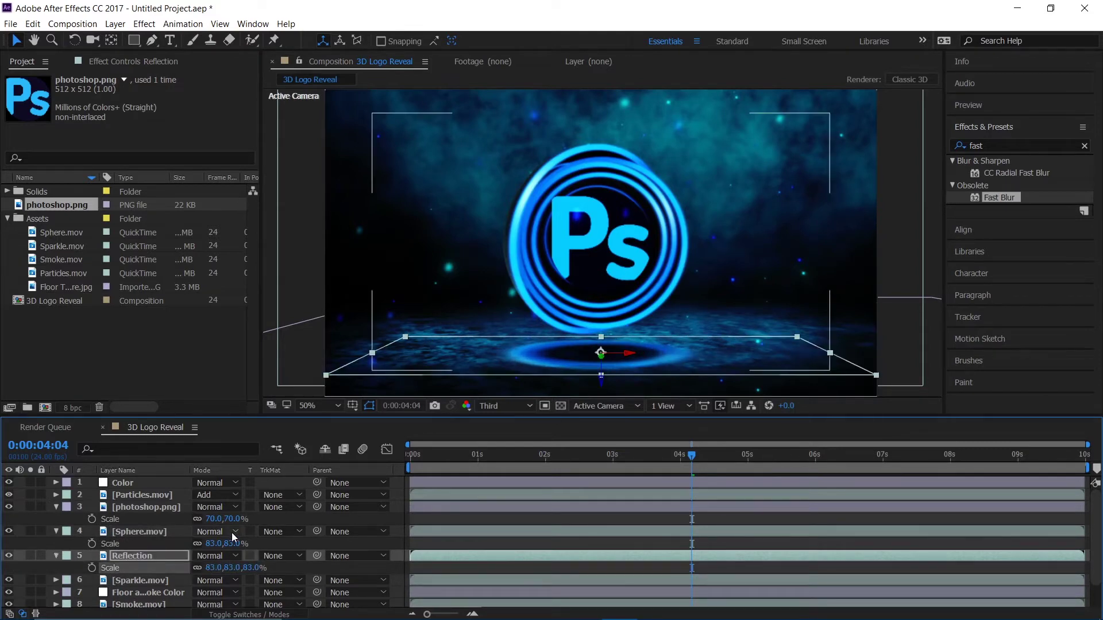
End the work area at about 0:00:08:12 and trim the composition to the work area
{"action": "left_click", "coordinate": [770, 482]}
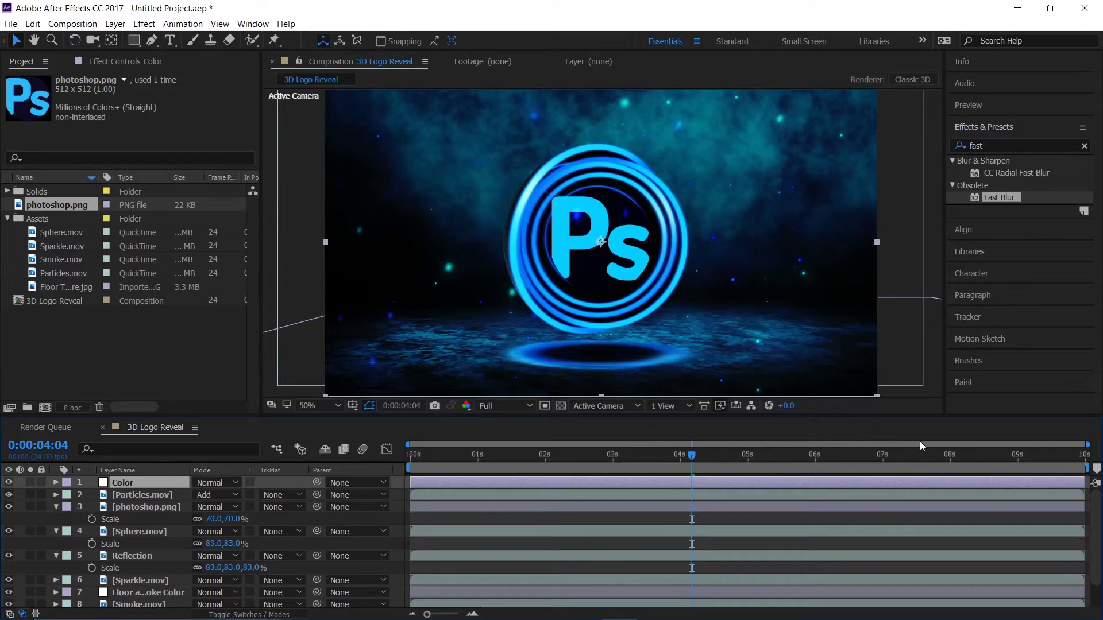
{"action": "left_click_drag", "start_coordinate": [957, 463], "coordinate": [984, 468]}
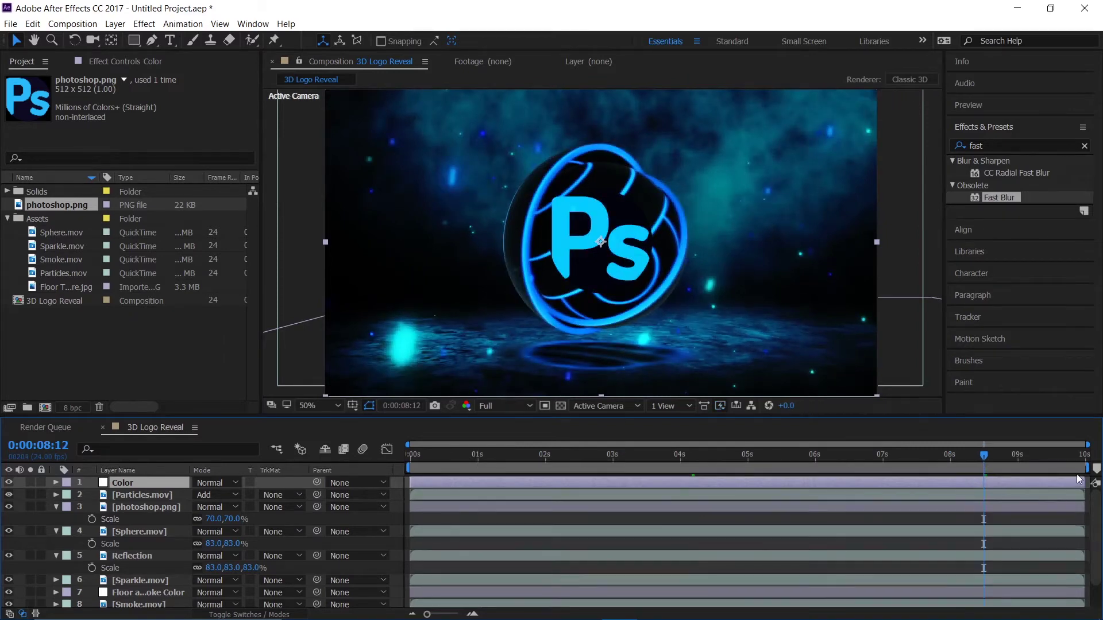
{"action": "left_click_drag", "start_coordinate": [1088, 466], "coordinate": [986, 491]}
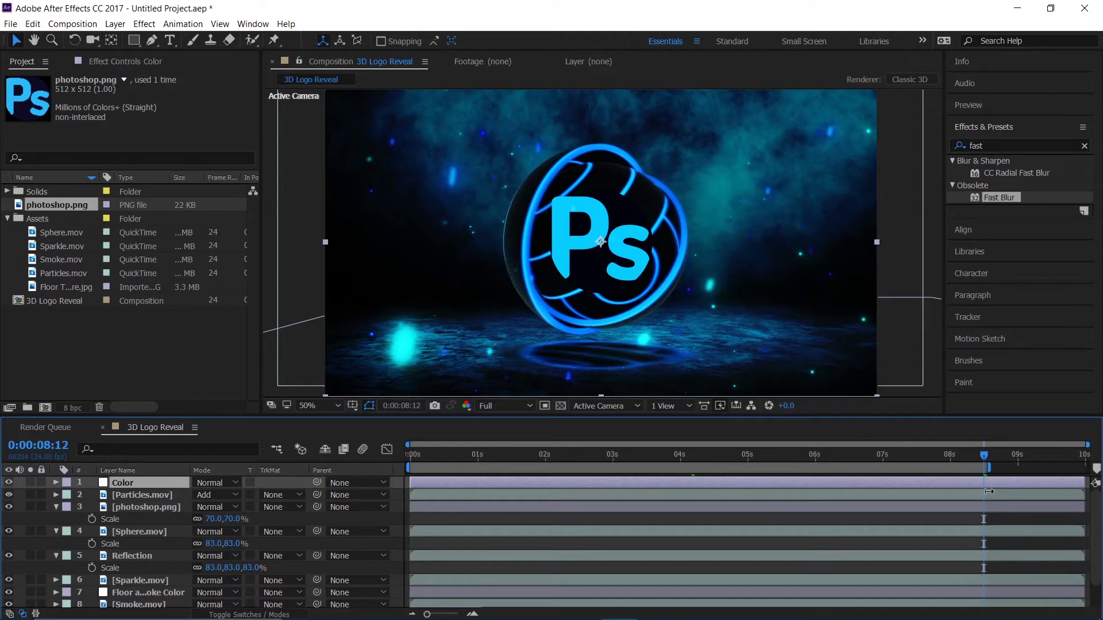
{"action": "right_click", "coordinate": [989, 492]}
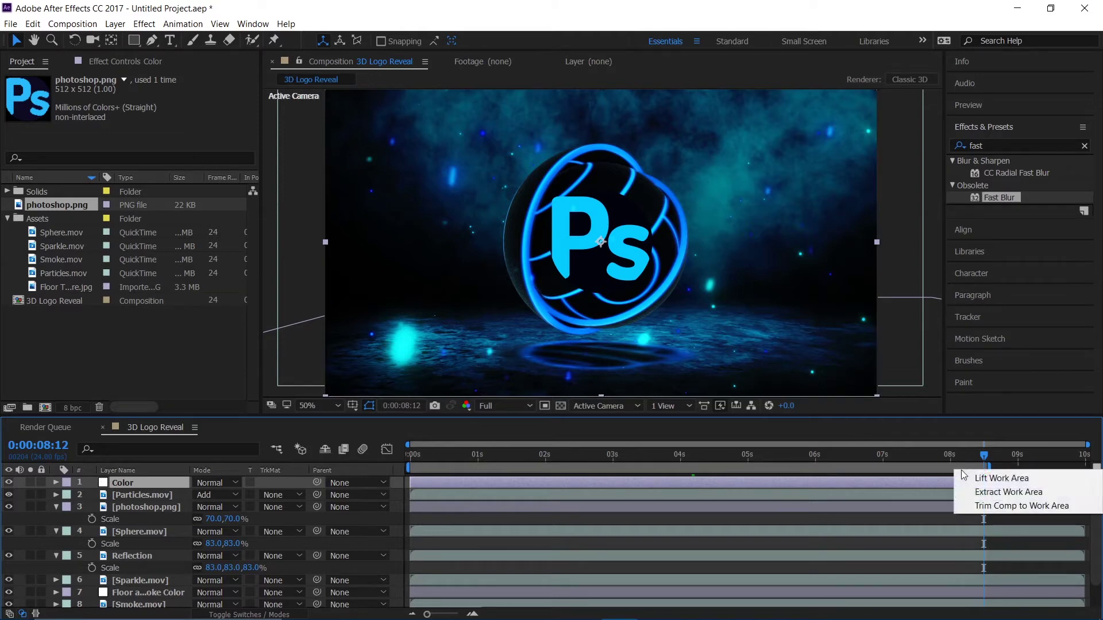
{"action": "left_click", "coordinate": [988, 507]}
{"action": "left_click_drag", "start_coordinate": [1009, 463], "coordinate": [1084, 456]}
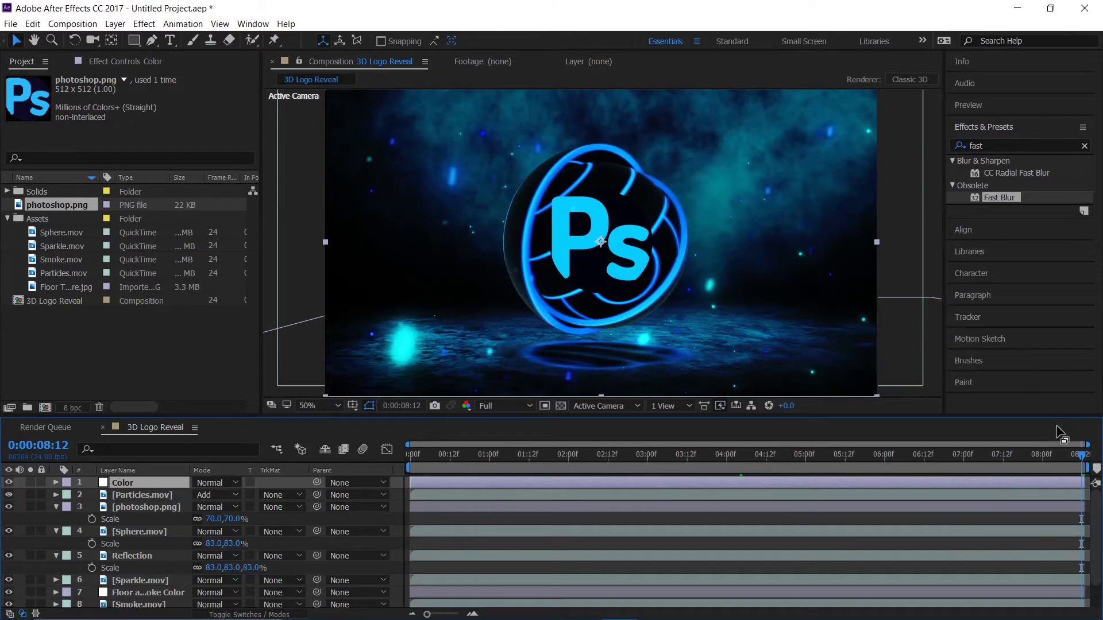
Pre-compose the photoshop.png layer as Logo, moving all attributes into the new composition
{"action": "key", "text": "Home"}
{"action": "left_click", "coordinate": [174, 509]}
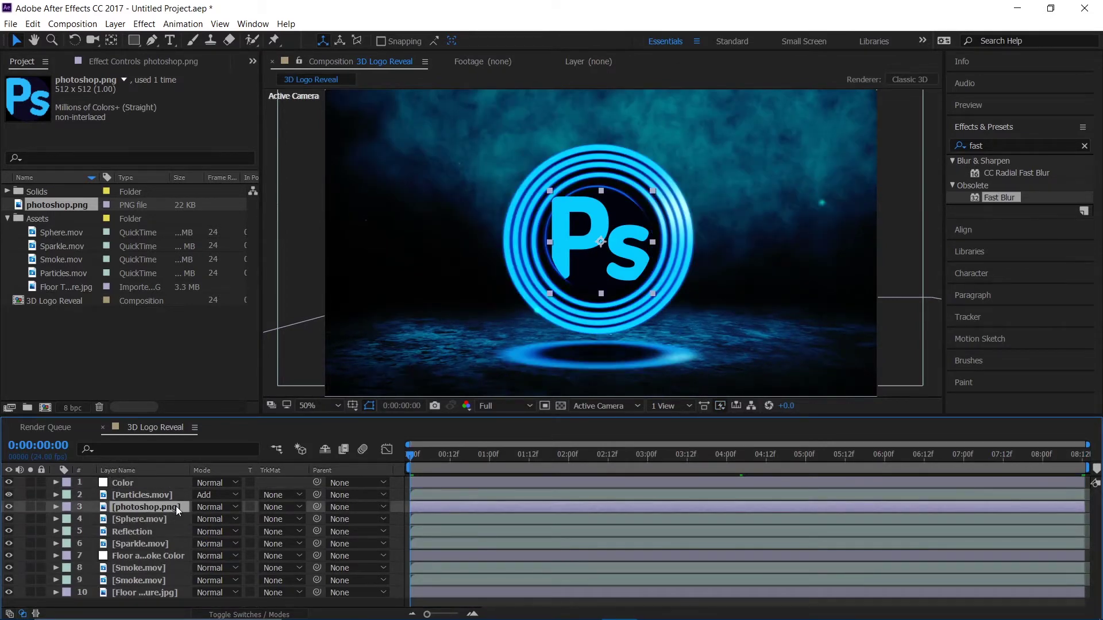
{"action": "key", "text": "ctrl+shift+c"}
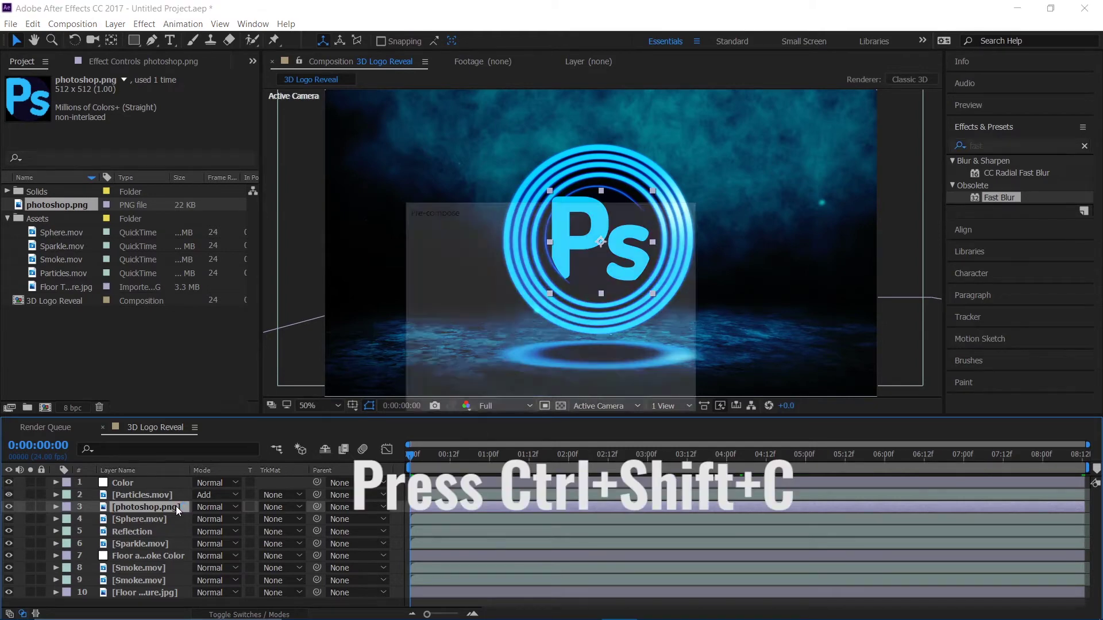
{"action": "left_click", "coordinate": [551, 319]}
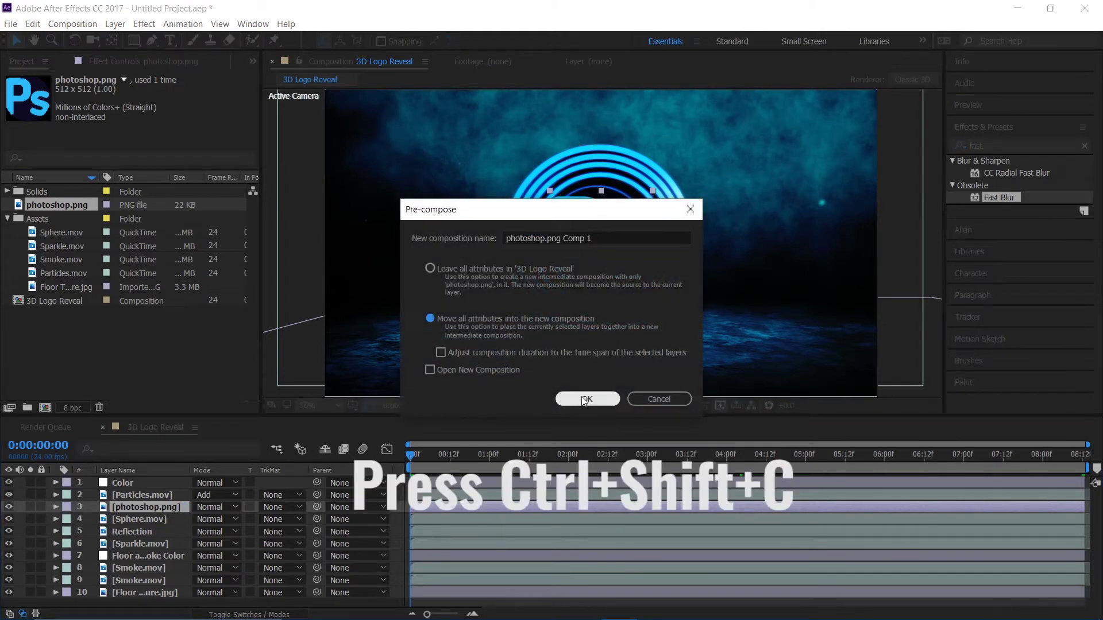
{"action": "left_click", "coordinate": [574, 238]}
{"action": "type", "text": "Logo"}
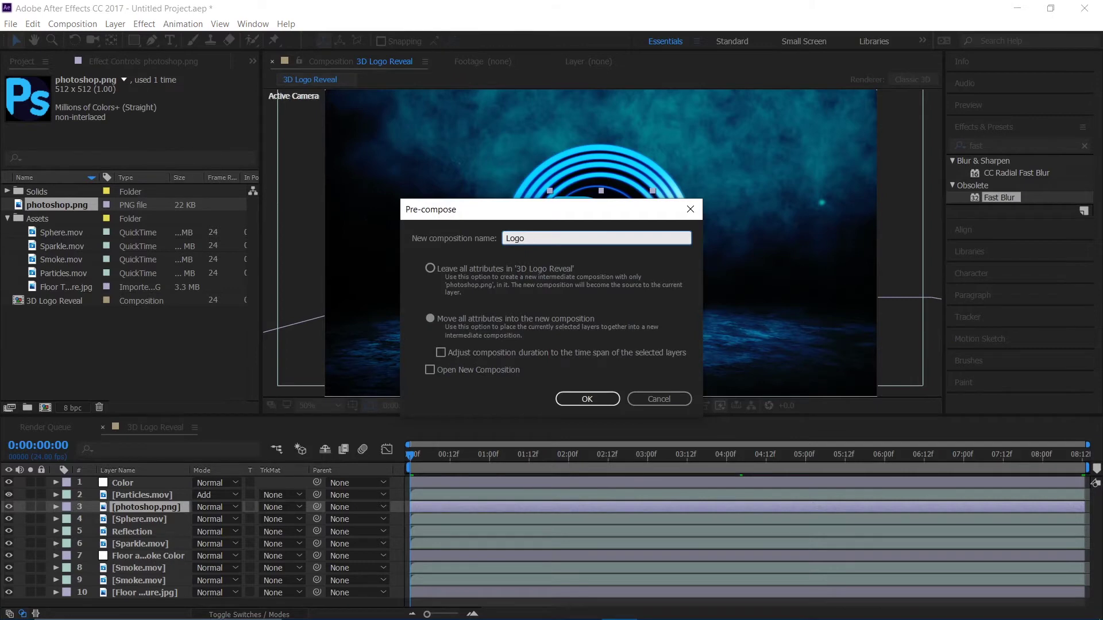
{"action": "key", "text": "Return"}
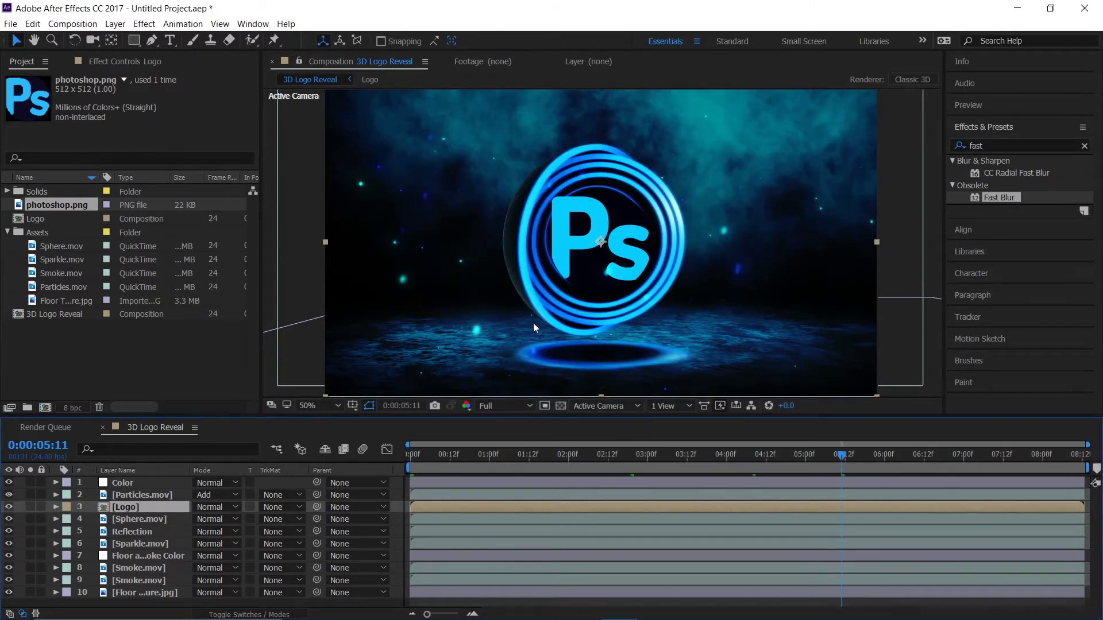
Scale photoshop.png to 65% inside the Logo composition and return to the 3D Logo Reveal composition
{"action": "double_click", "coordinate": [129, 511]}
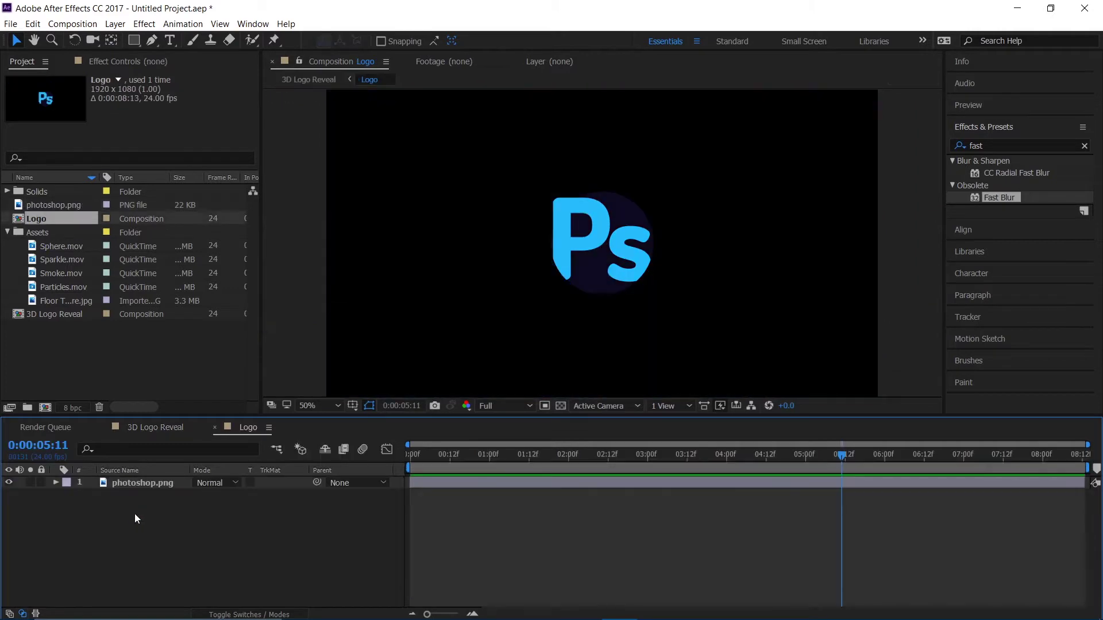
{"action": "left_click", "coordinate": [147, 482]}
{"action": "key", "text": "s"}
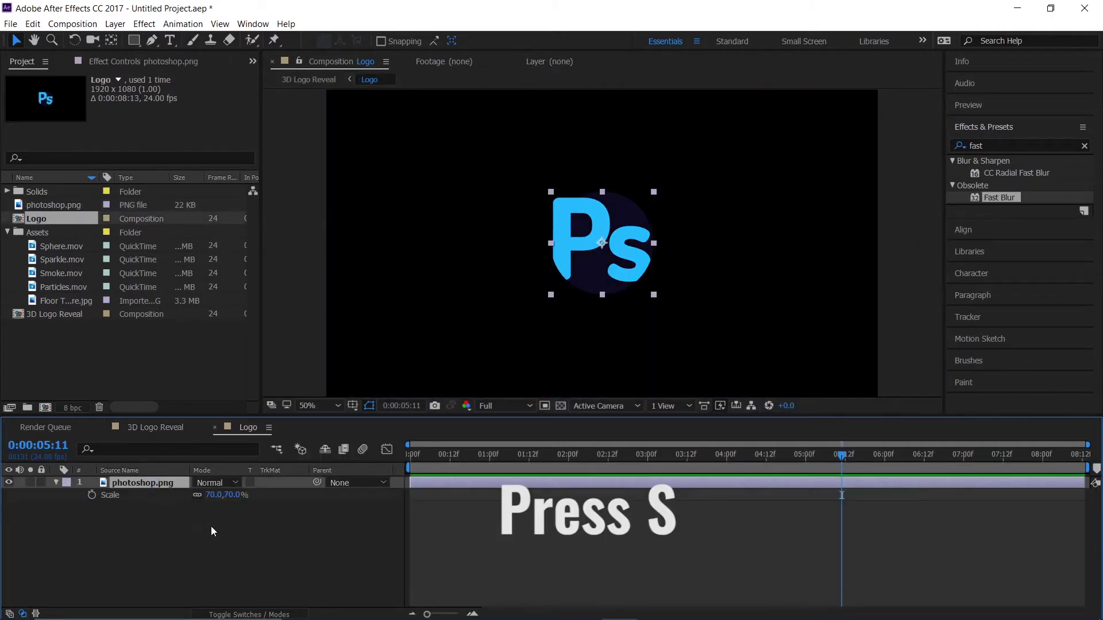
{"action": "left_click", "coordinate": [215, 495]}
{"action": "type", "text": "65"}
{"action": "key", "text": "Return"}
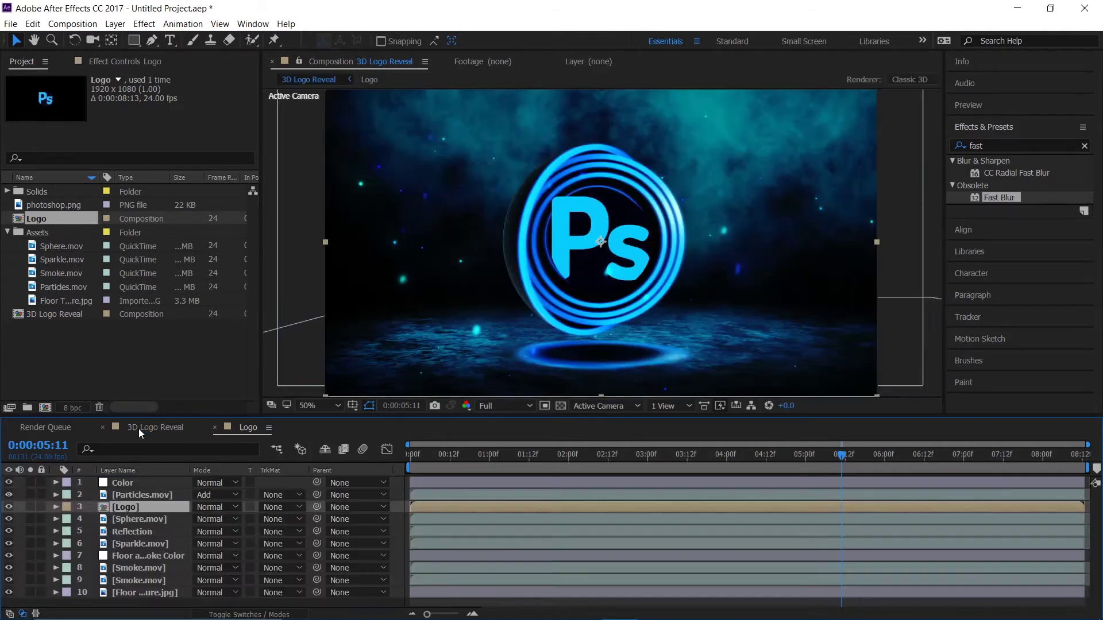
{"action": "left_click", "coordinate": [144, 430]}
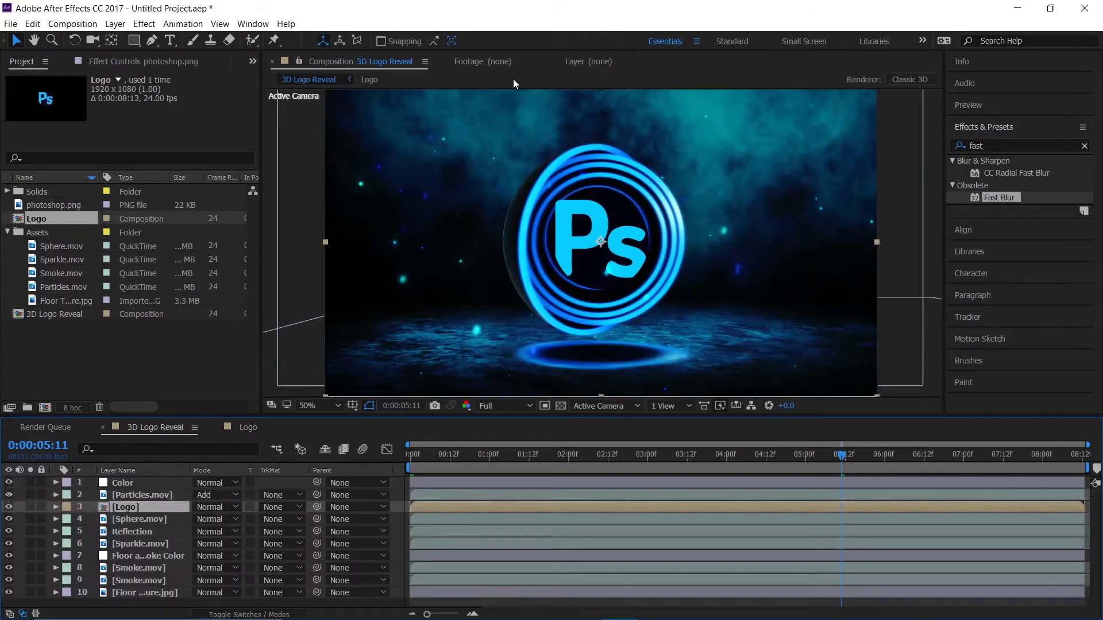
Add a Scale keyframe of 0% to the Logo layer at 0:00:01:14
{"action": "key", "text": "s"}
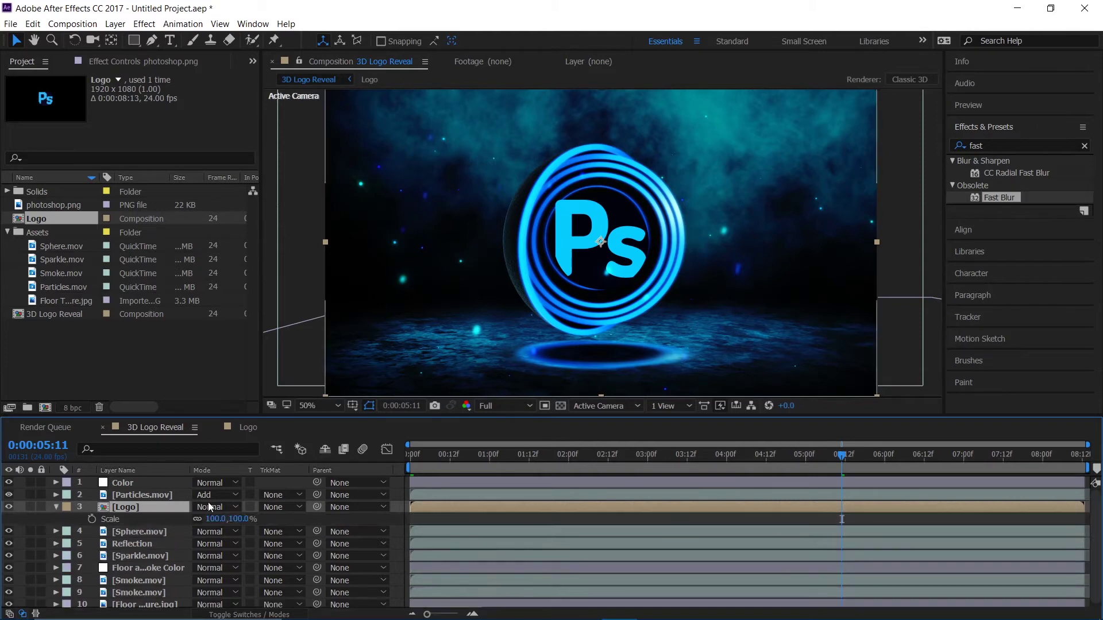
{"action": "left_click_drag", "start_coordinate": [514, 463], "coordinate": [535, 498]}
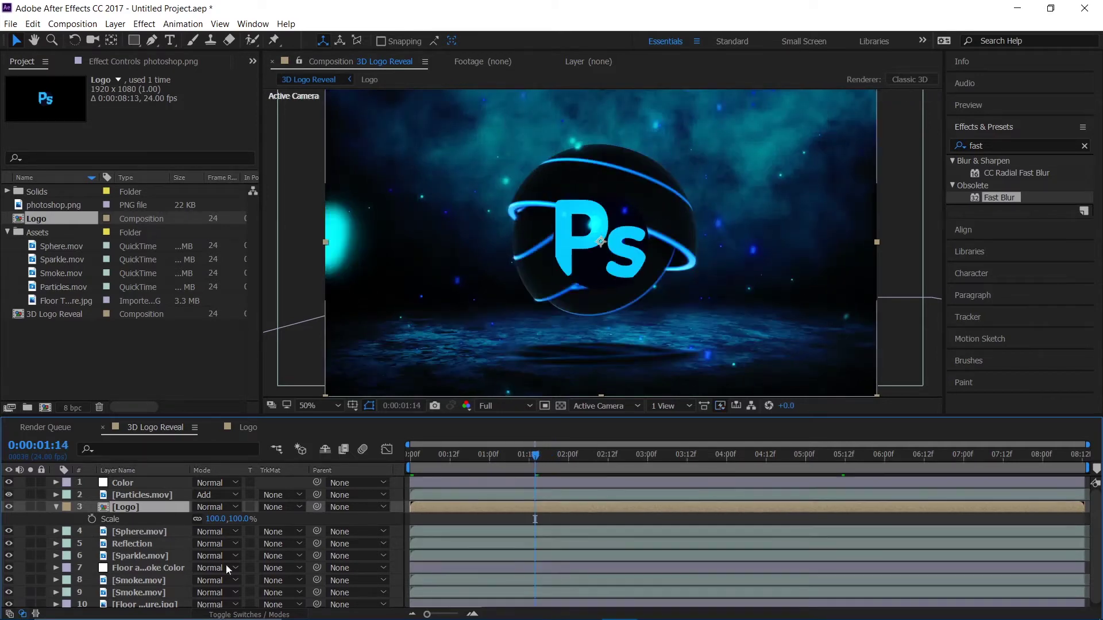
{"action": "left_click", "coordinate": [92, 518]}
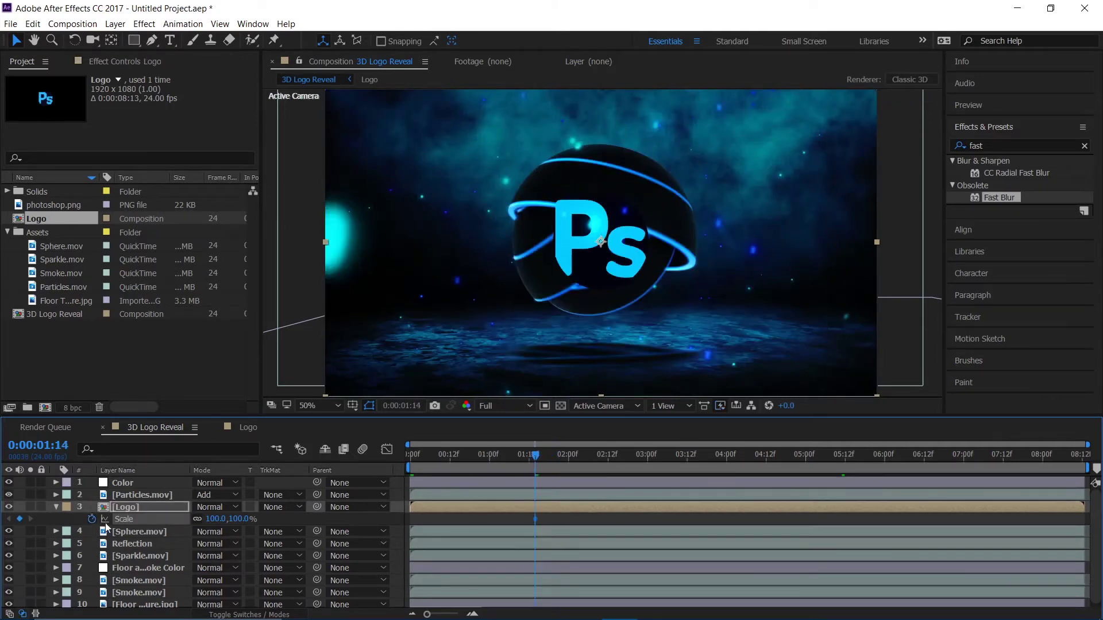
{"action": "left_click", "coordinate": [218, 518]}
{"action": "type", "text": "0"}
{"action": "key", "text": "Return"}
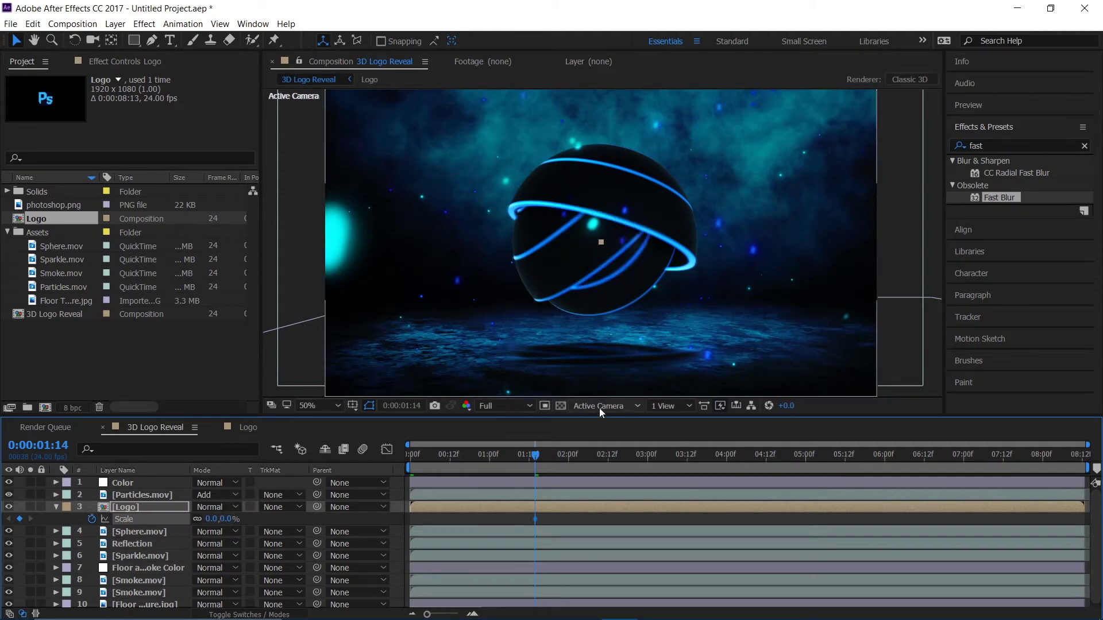
Add a second Scale keyframe of 70% to the Logo layer at 0:00:02:20
{"action": "left_click_drag", "start_coordinate": [612, 456], "coordinate": [634, 481]}
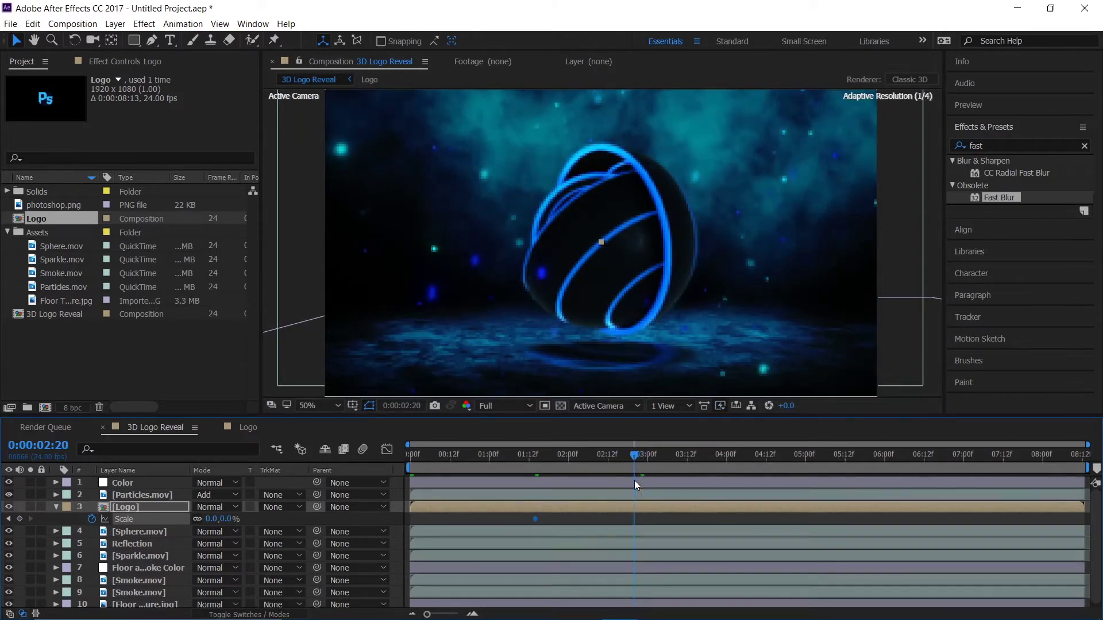
{"action": "left_click", "coordinate": [222, 519]}
{"action": "type", "text": "7"}
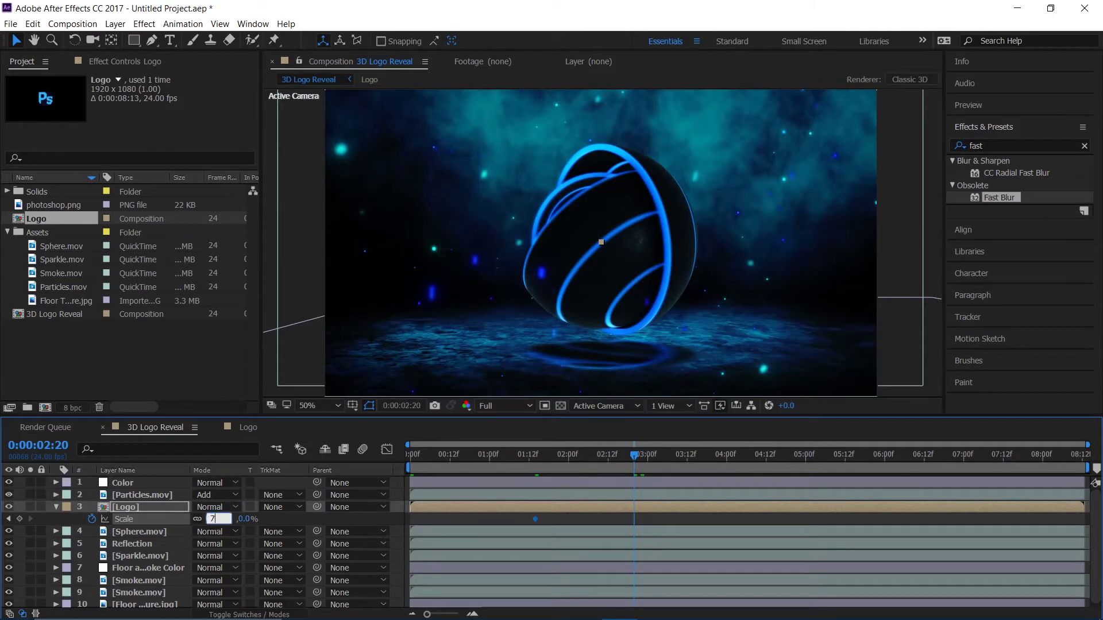
{"action": "key", "text": "Return"}
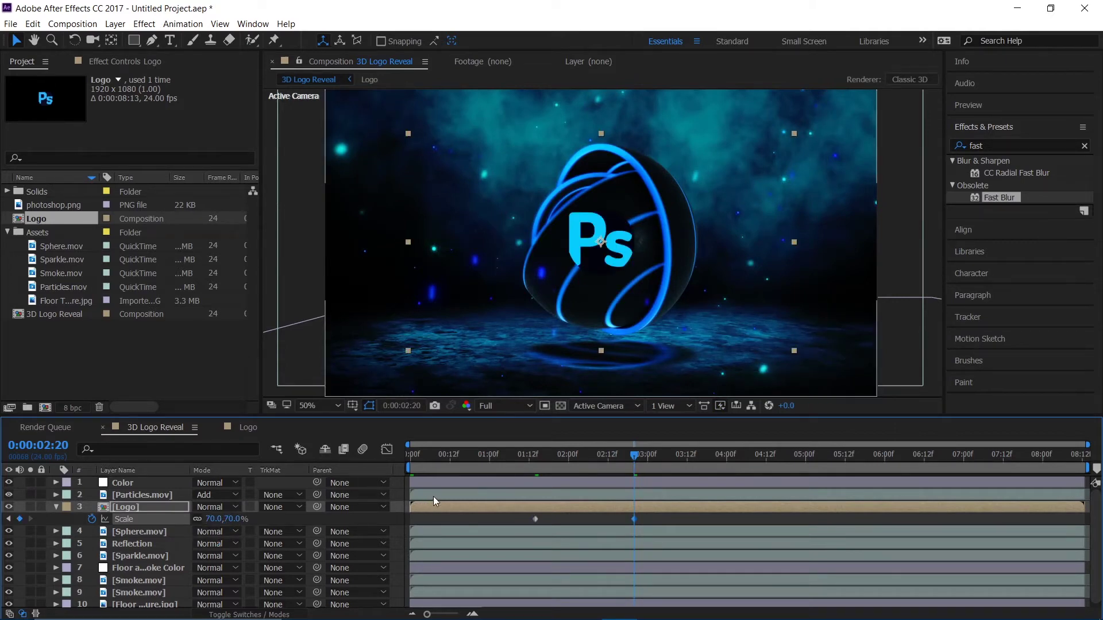
Find the Linear Wipe transition effect and apply it to the Logo layer
{"action": "left_click", "coordinate": [1007, 146]}
{"action": "type", "text": "linear"}
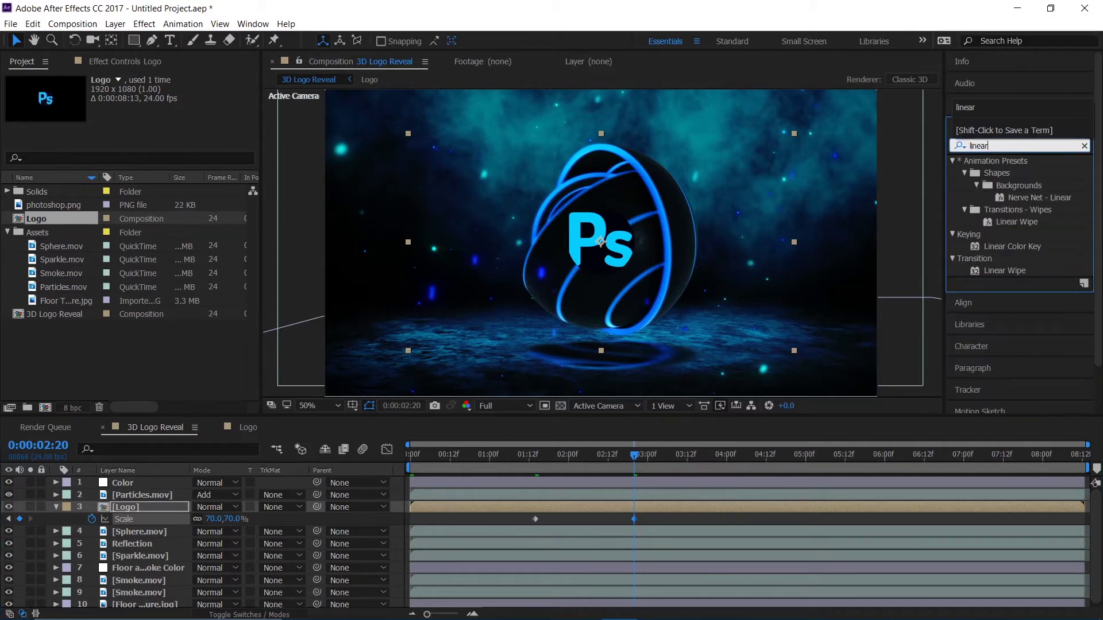
{"action": "left_click_drag", "start_coordinate": [1006, 234], "coordinate": [141, 517]}
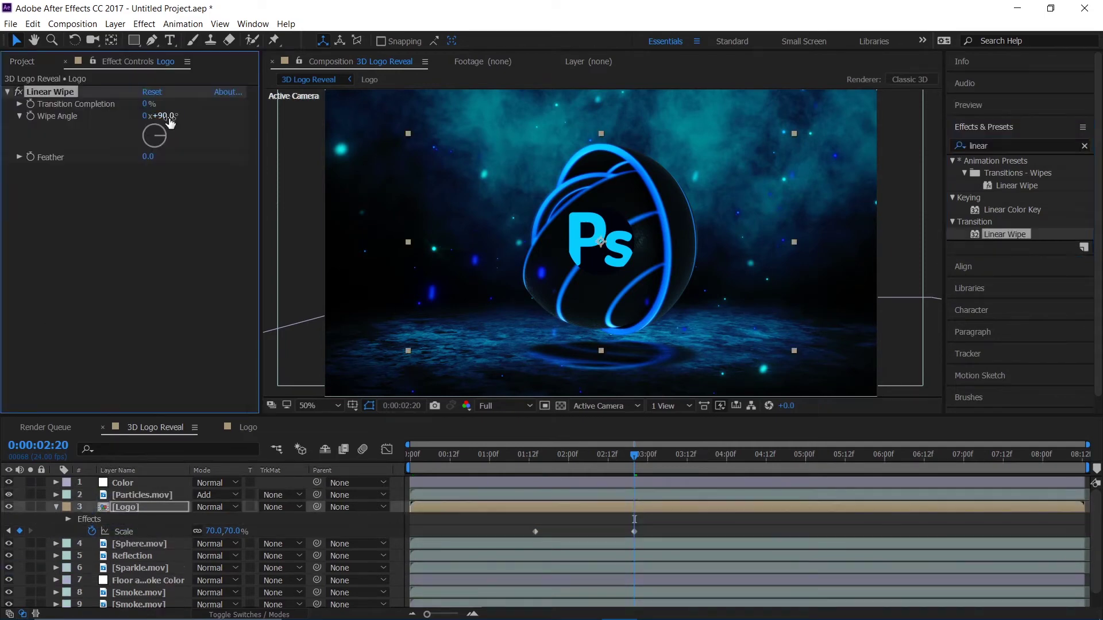
Set the Linear Wipe's Wipe Angle to 318° and its Feather to 30
{"action": "left_click", "coordinate": [164, 114]}
{"action": "type", "text": "318"}
{"action": "key", "text": "Return"}
{"action": "left_click", "coordinate": [153, 157]}
{"action": "left_click", "coordinate": [152, 156]}
{"action": "type", "text": "30"}
{"action": "key", "text": "Return"}
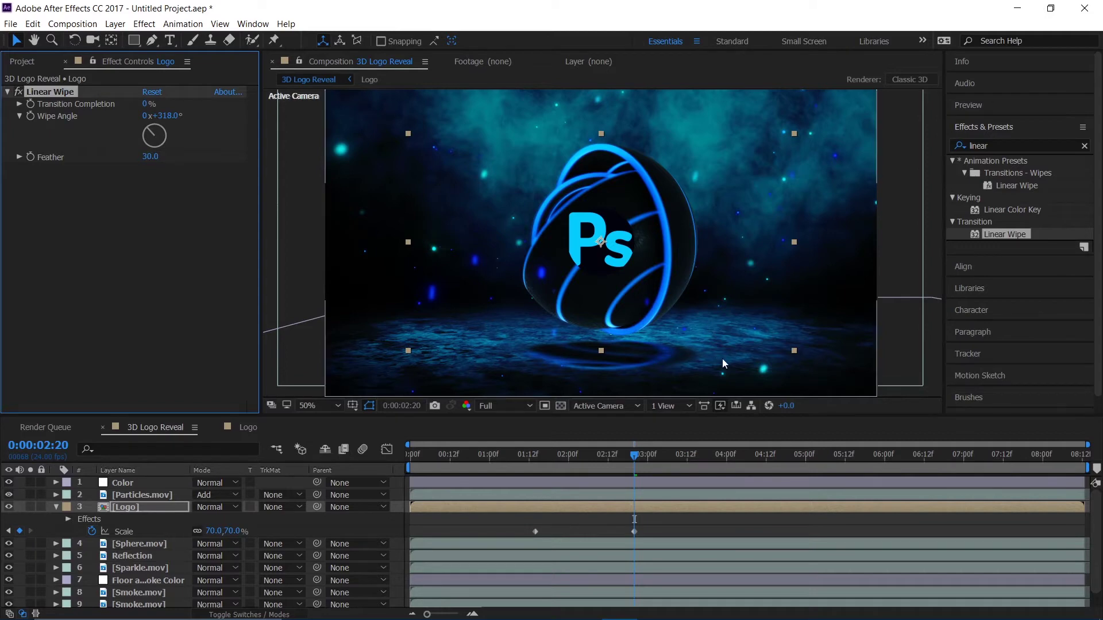
Keyframe the Linear Wipe's Transition Completion at 100% at 0:00:02:17
{"action": "mouse_move", "coordinate": [622, 463]}
{"action": "left_mouse_down"}
{"action": "mouse_move", "coordinate": [612, 471]}
{"action": "mouse_move", "coordinate": [623, 478]}
{"action": "left_mouse_up"}
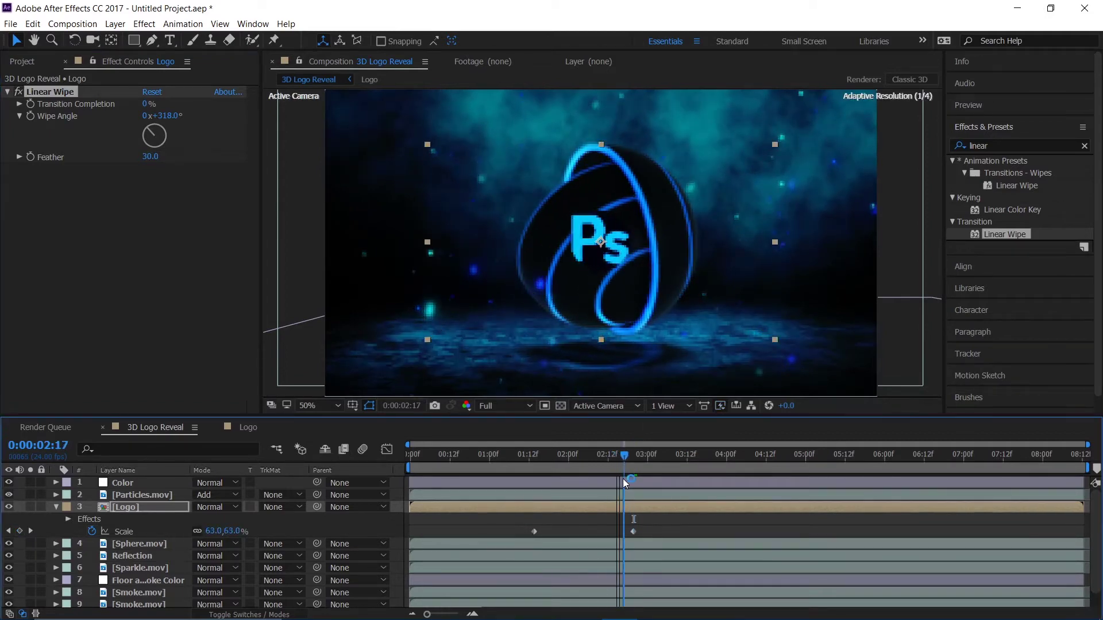
{"action": "left_click", "coordinate": [30, 104]}
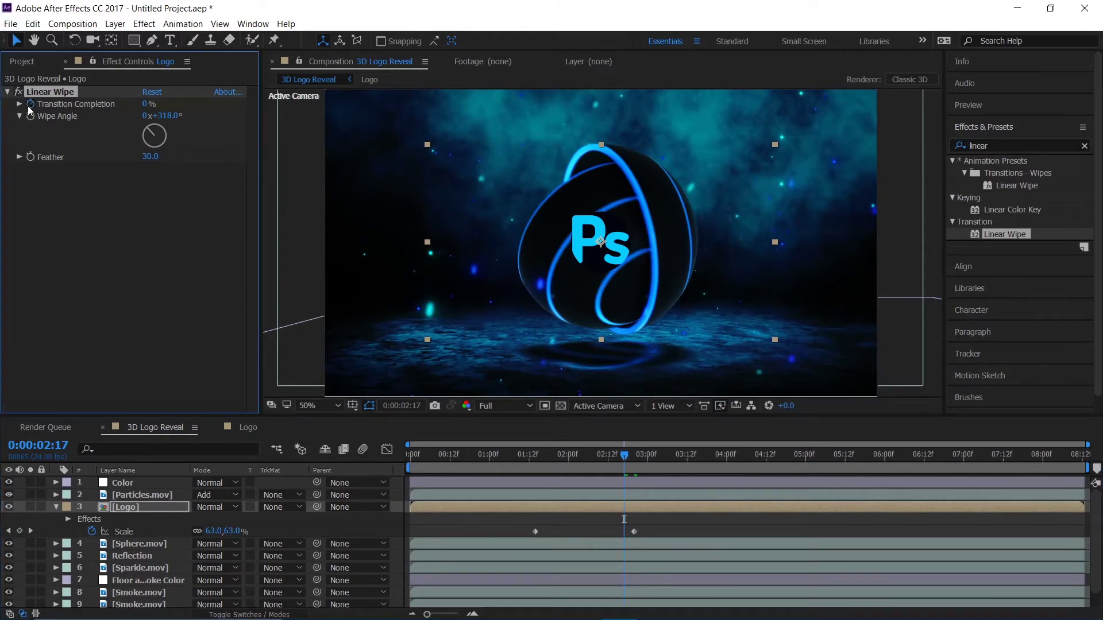
{"action": "left_click_drag", "start_coordinate": [148, 104], "coordinate": [521, 124]}
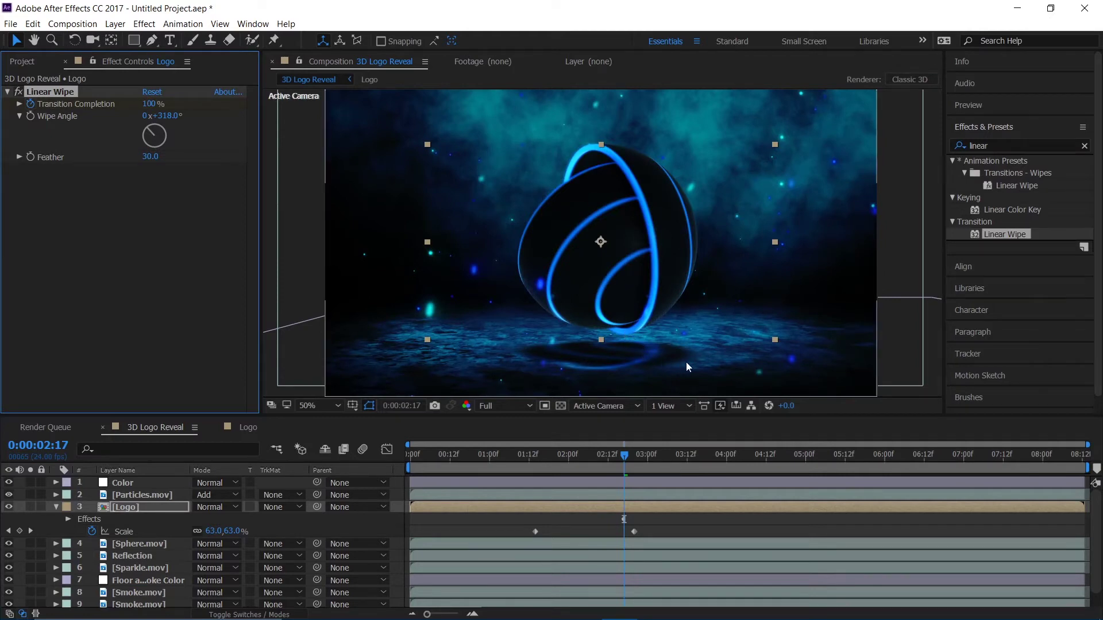
Add a Transition Completion keyframe of 0% at 0:00:03:14 so the logo wipes in
{"action": "left_click", "coordinate": [709, 457]}
{"action": "left_click_drag", "start_coordinate": [711, 460], "coordinate": [694, 475]}
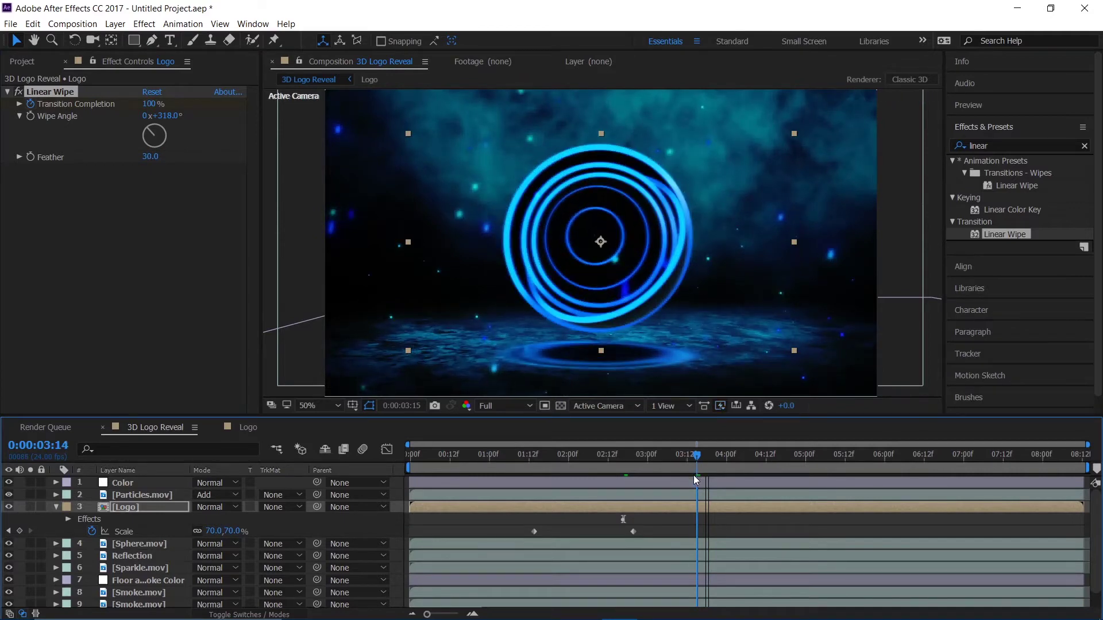
{"action": "left_click", "coordinate": [150, 103]}
{"action": "type", "text": "0"}
{"action": "key", "text": "Return"}
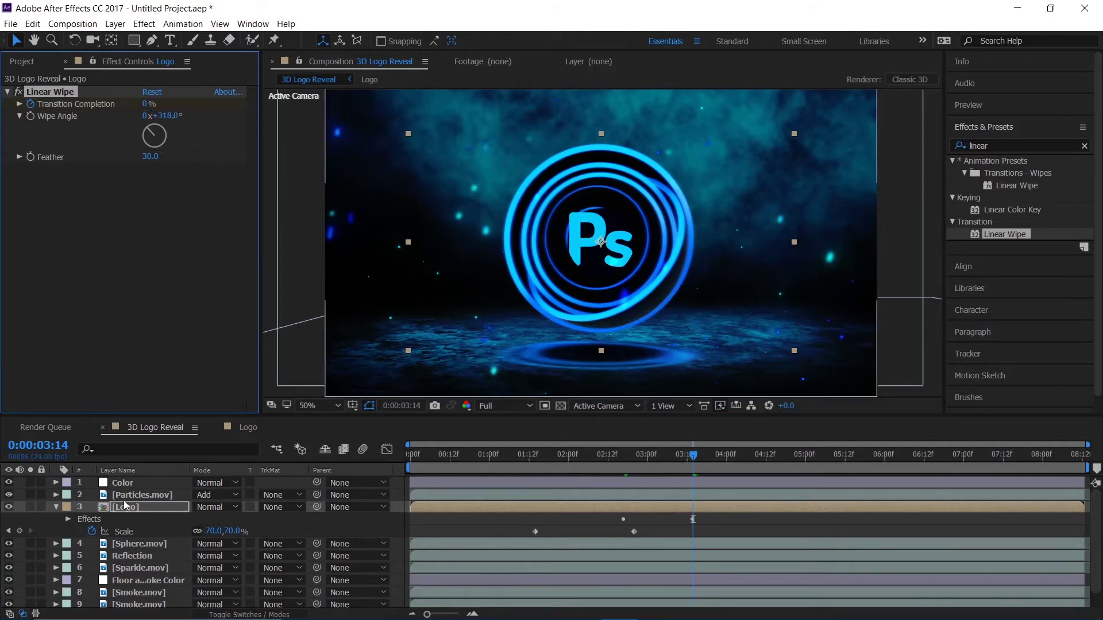
Try a scale of 100% on the photoshop.png layer inside the Logo composition and check it in 3D Logo Reveal
{"action": "left_click", "coordinate": [238, 435]}
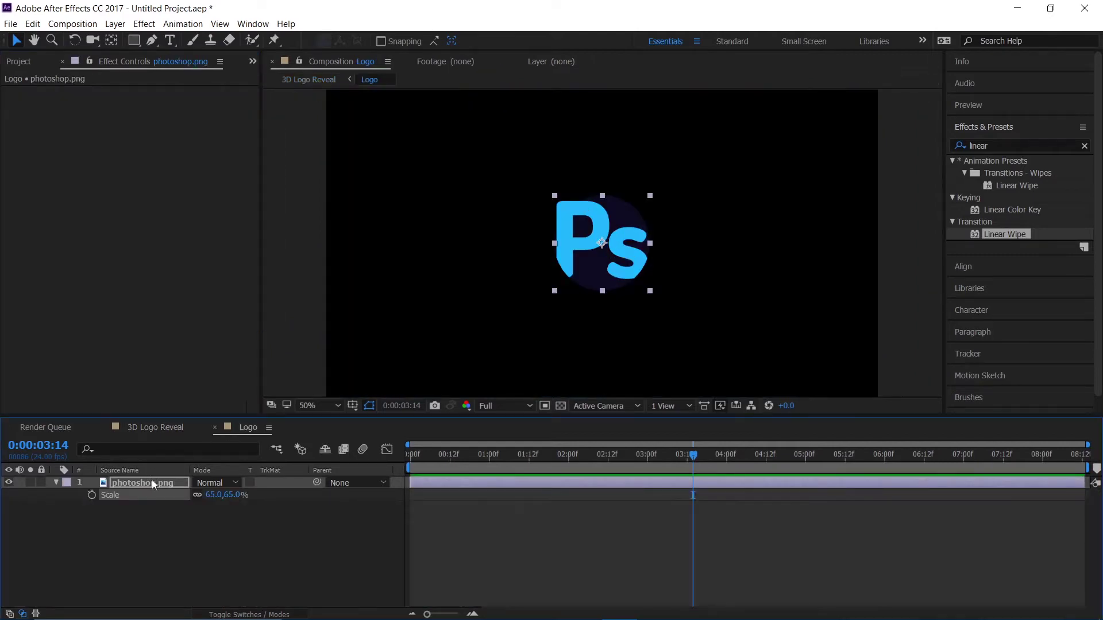
{"action": "left_click", "coordinate": [209, 496]}
{"action": "type", "text": "100"}
{"action": "key", "text": "Return"}
{"action": "left_click", "coordinate": [143, 433]}
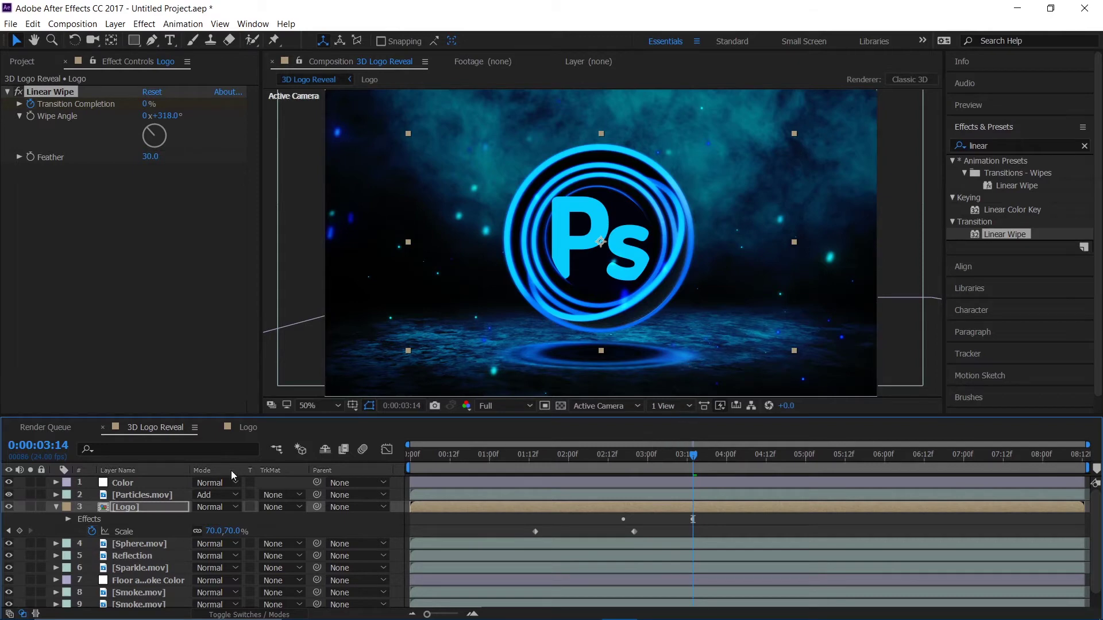
Set the photoshop.png layer's scale to 90% inside the Logo composition and return to the 3D Logo Reveal composition
{"action": "left_click", "coordinate": [239, 434]}
{"action": "left_click", "coordinate": [216, 494]}
{"action": "type", "text": "90"}
{"action": "key", "text": "Return"}
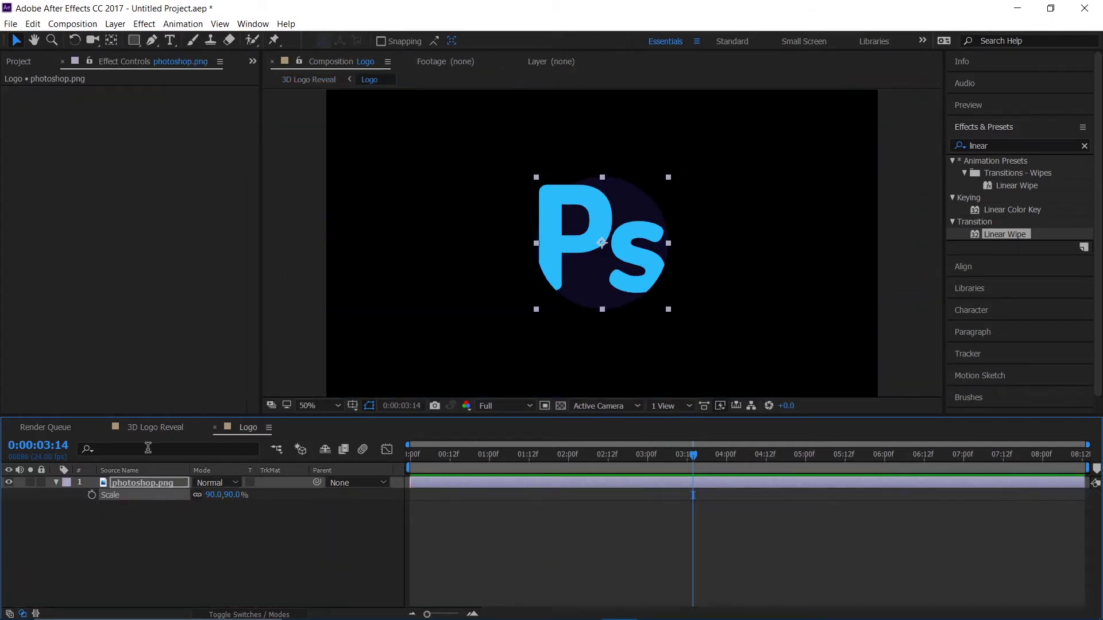
{"action": "left_click", "coordinate": [155, 428]}
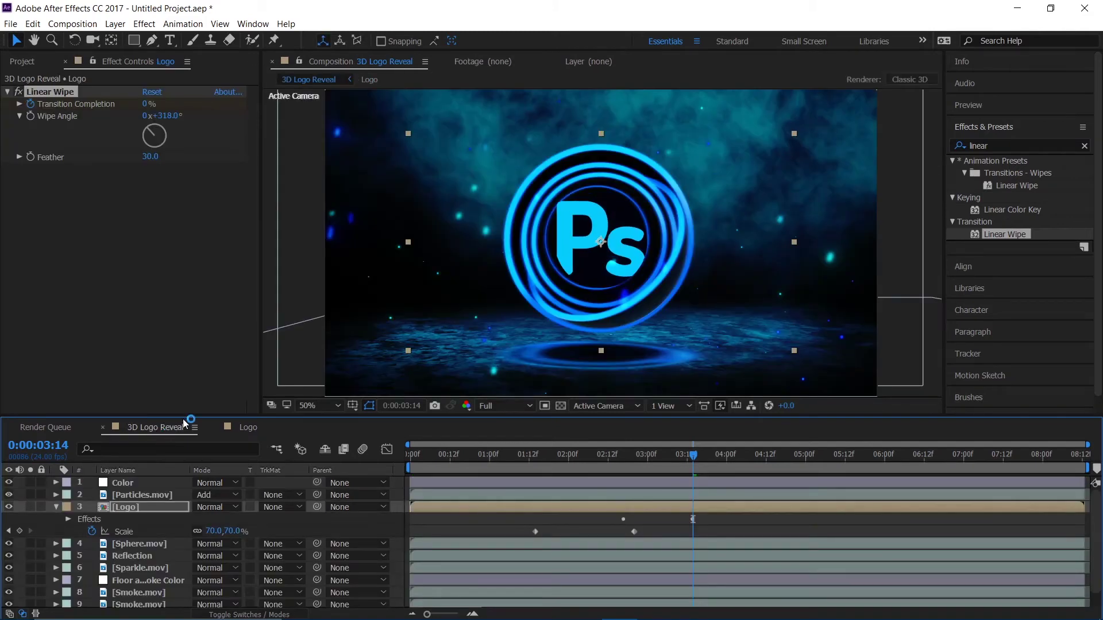
Apply the Glow effect to the Logo layer with a Glow Threshold of 63.5% and a Glow Radius of 346
{"action": "left_click_drag", "start_coordinate": [1006, 234], "coordinate": [130, 509]}
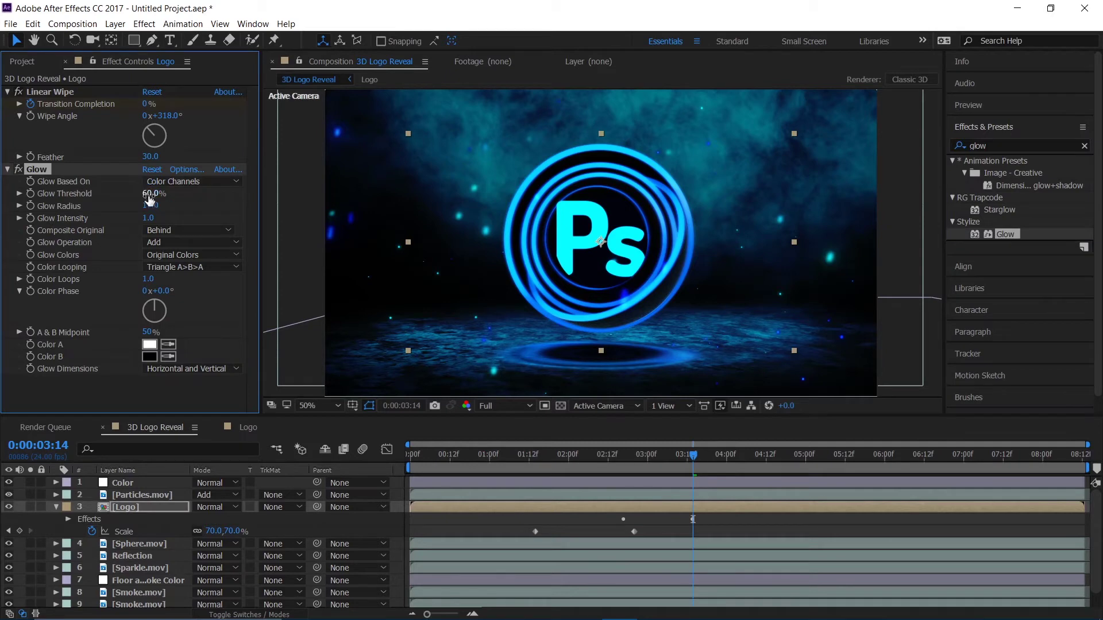
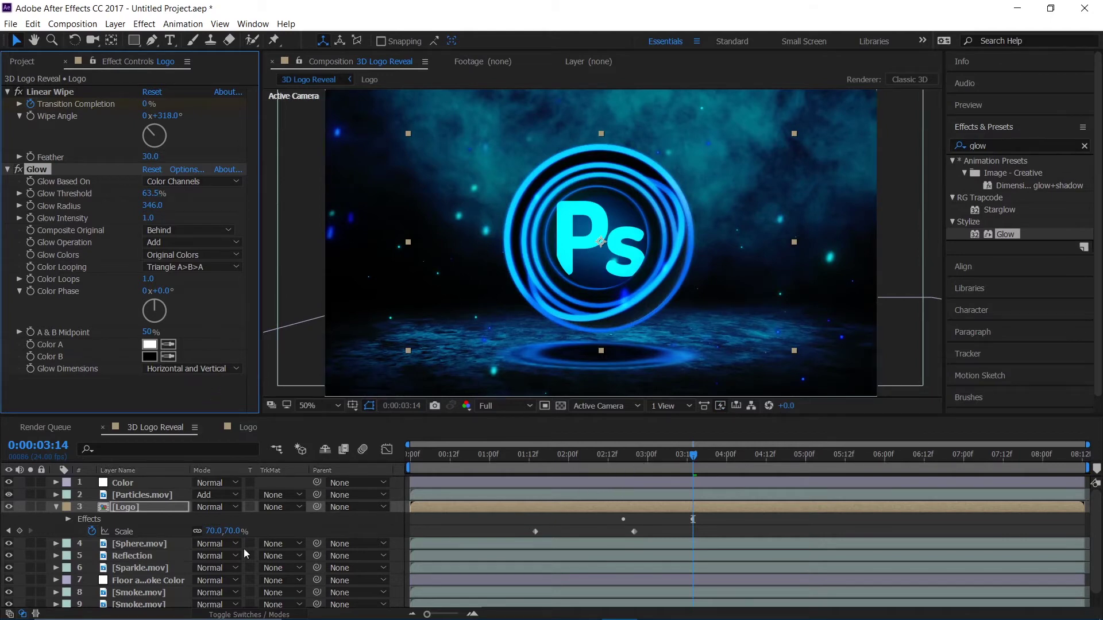
Split the Logo layer at 0:00:05:20 and rename the second part Logo End
{"action": "left_click", "coordinate": [870, 454]}
{"action": "left_click", "coordinate": [144, 506]}
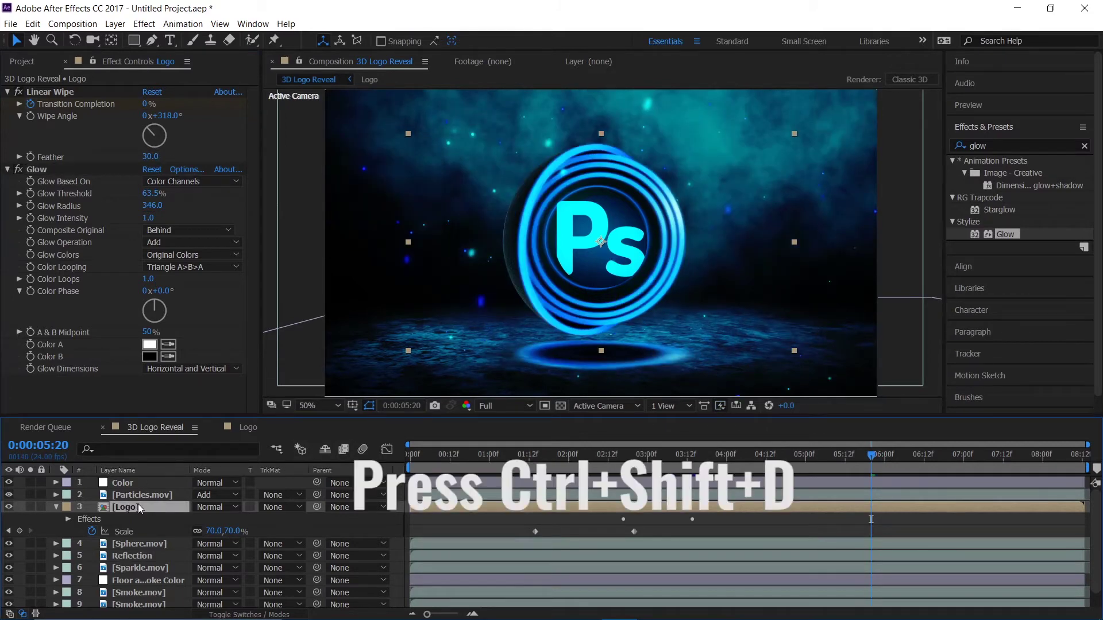
{"action": "key", "text": "ctrl+shift+d"}
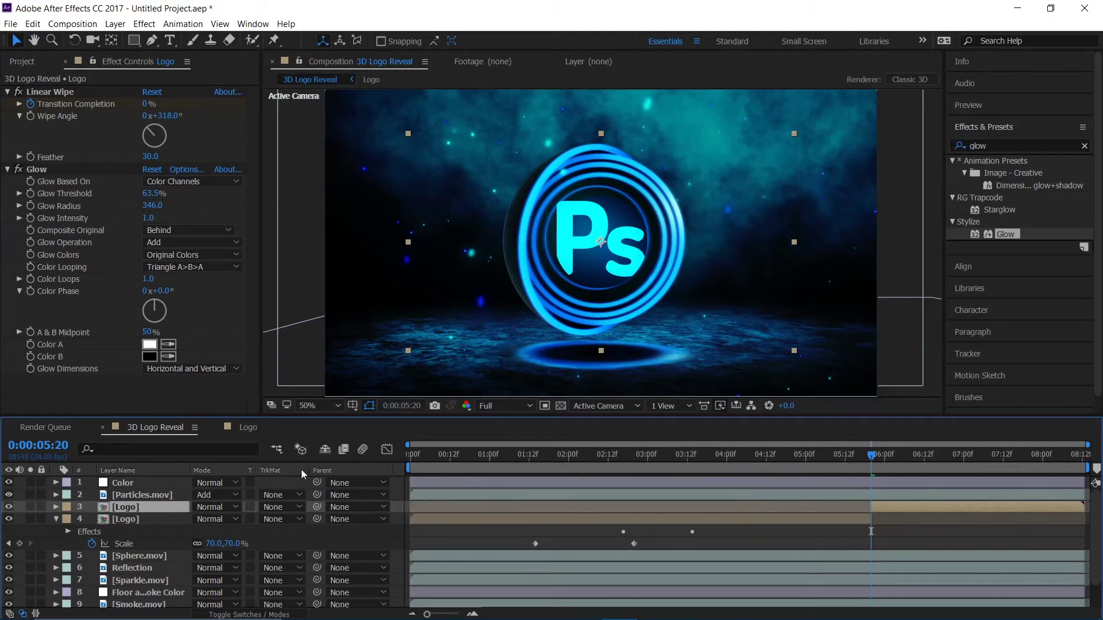
{"action": "key", "text": "Return"}
{"action": "type", "text": "Logo "}
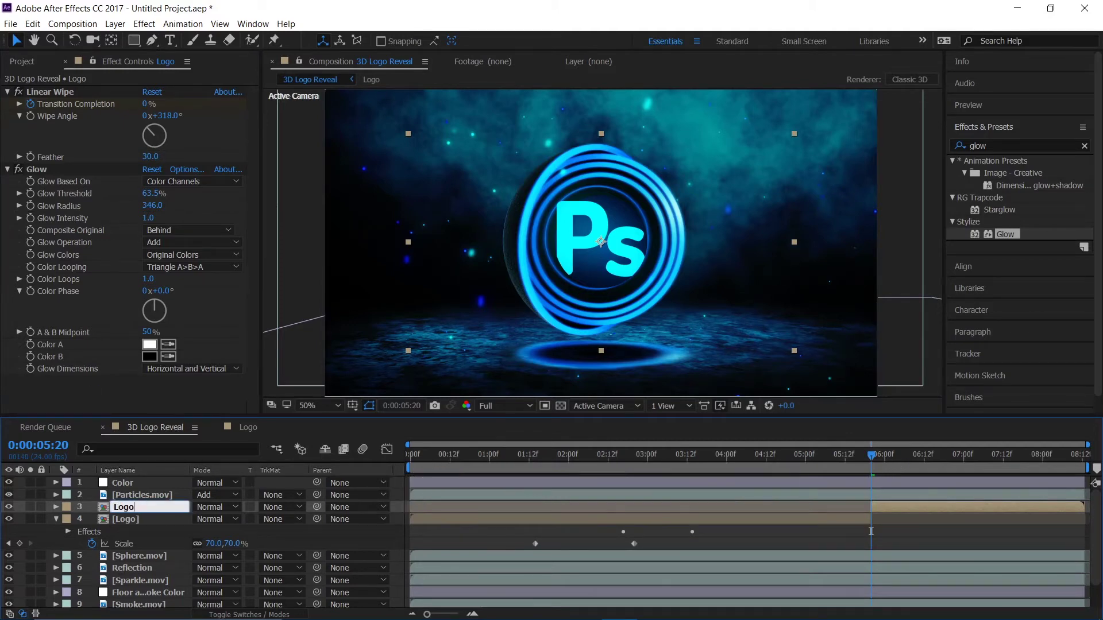
{"action": "type", "text": "End"}
{"action": "key", "text": "Return"}
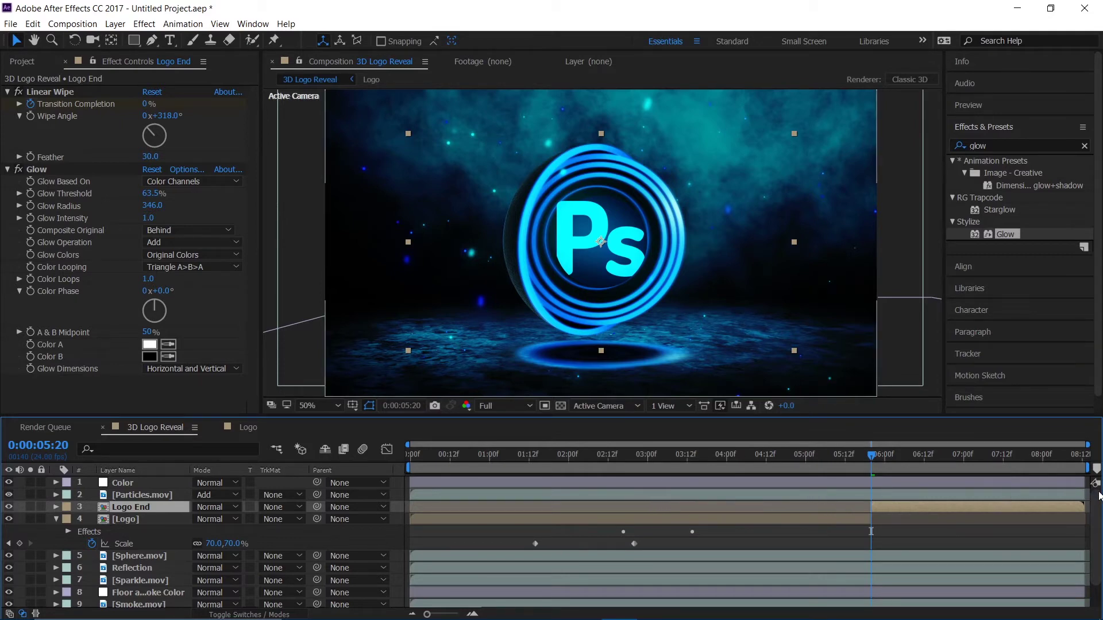
Reveal the Logo End layer's keyframes at 0:00:06:09 and remove its Linear Wipe Transition Completion keyframes
{"action": "left_click", "coordinate": [894, 461]}
{"action": "left_click_drag", "start_coordinate": [895, 461], "coordinate": [914, 468]}
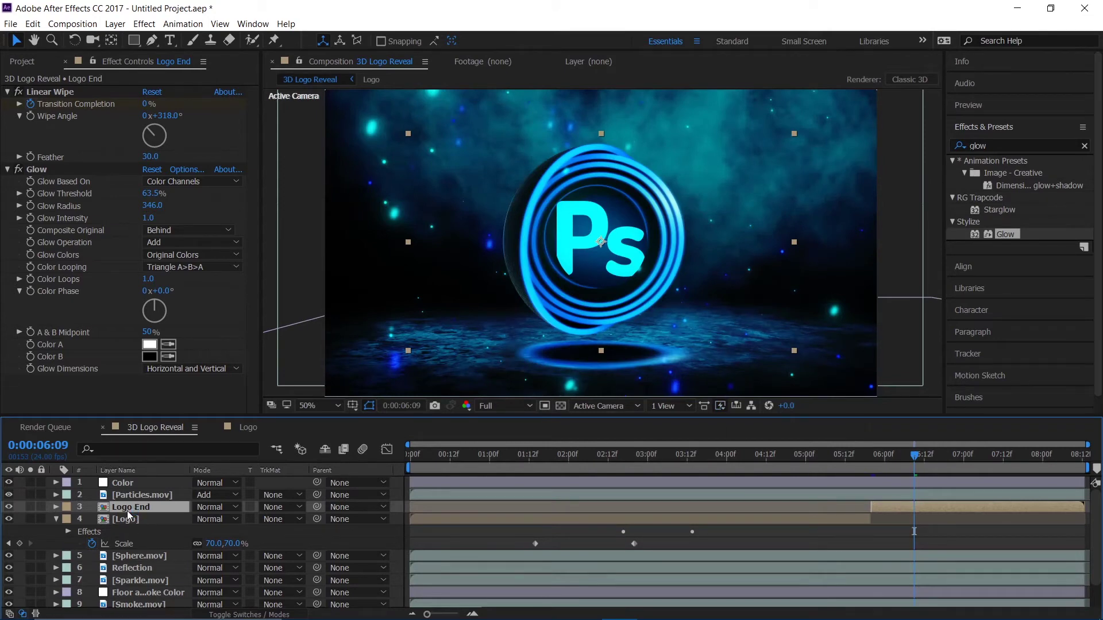
{"action": "key", "text": "u"}
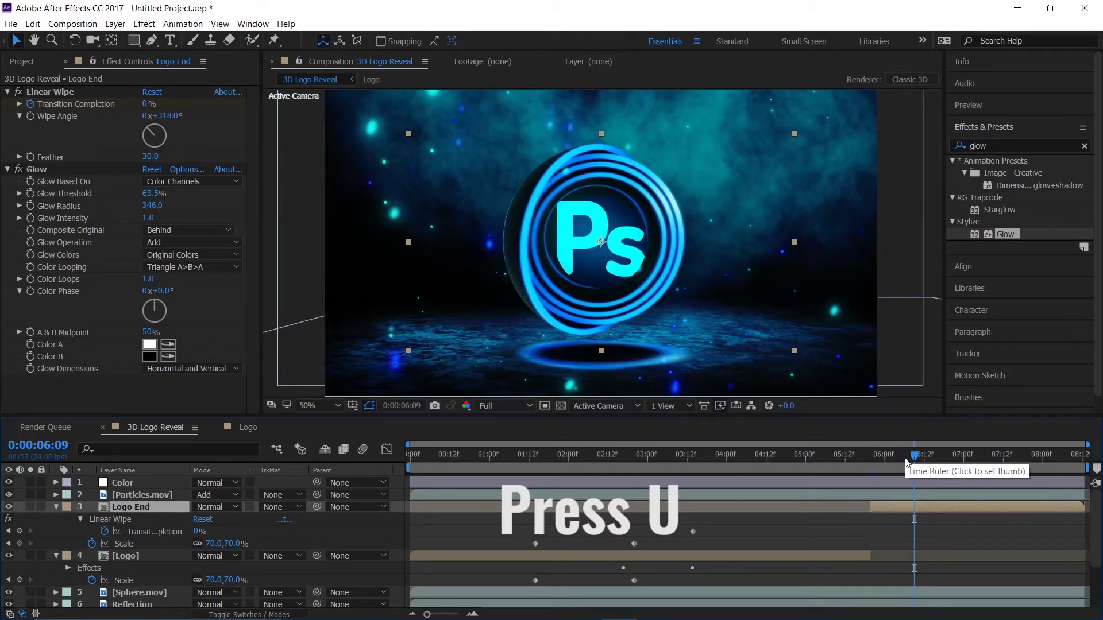
{"action": "left_click", "coordinate": [26, 105]}
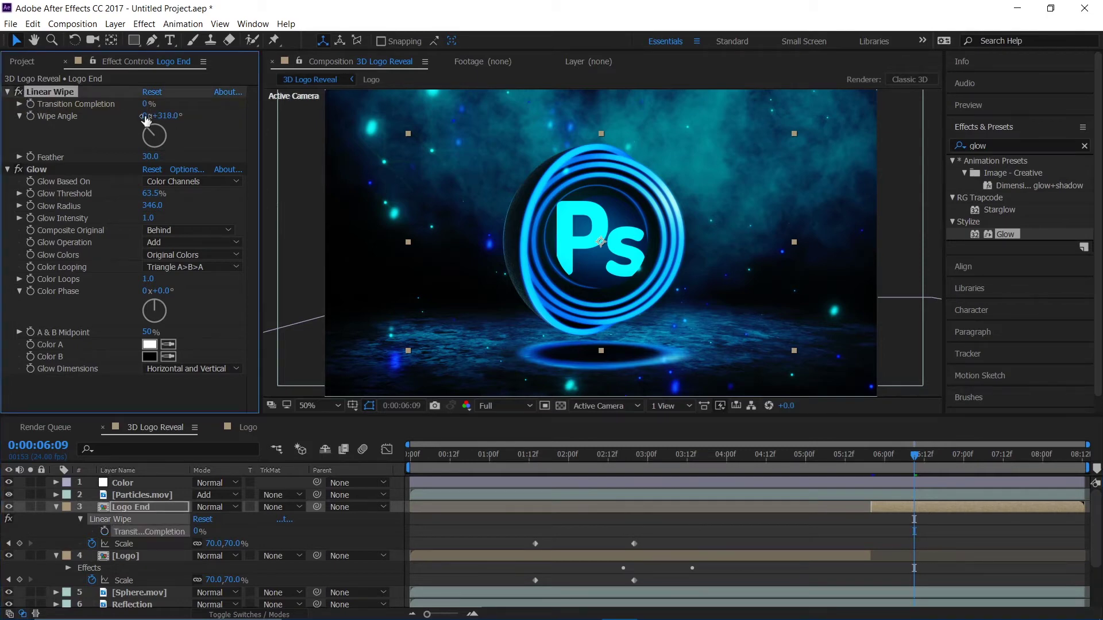
Set Logo End's Linear Wipe to a Wipe Angle of 120° and a Feather of 29
{"action": "left_click", "coordinate": [170, 116]}
{"action": "type", "text": "120"}
{"action": "key", "text": "Return"}
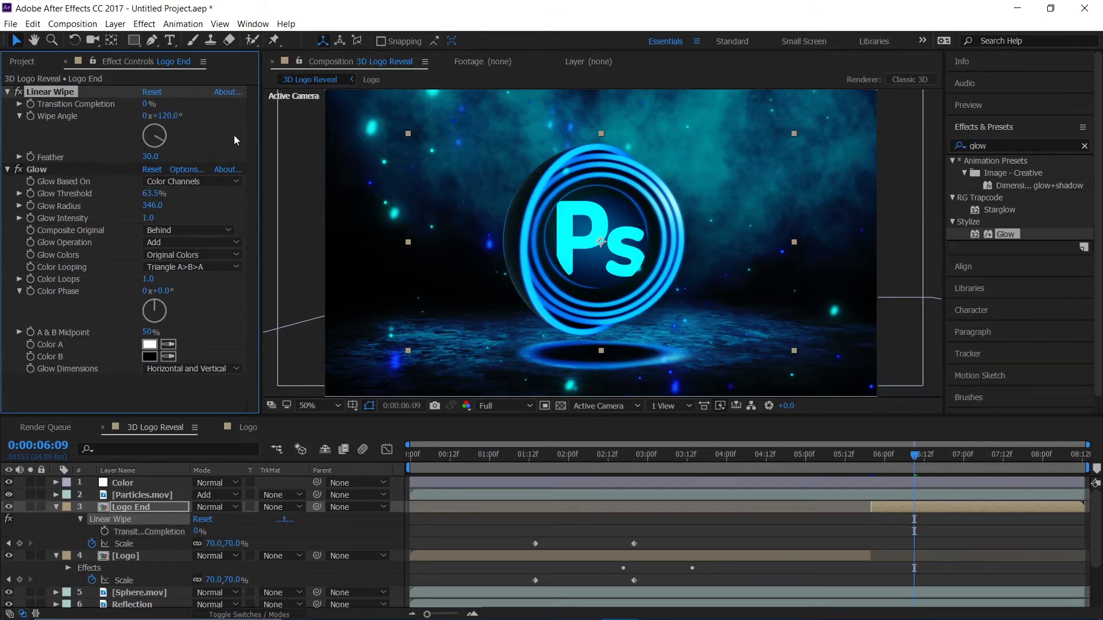
{"action": "left_click", "coordinate": [151, 157]}
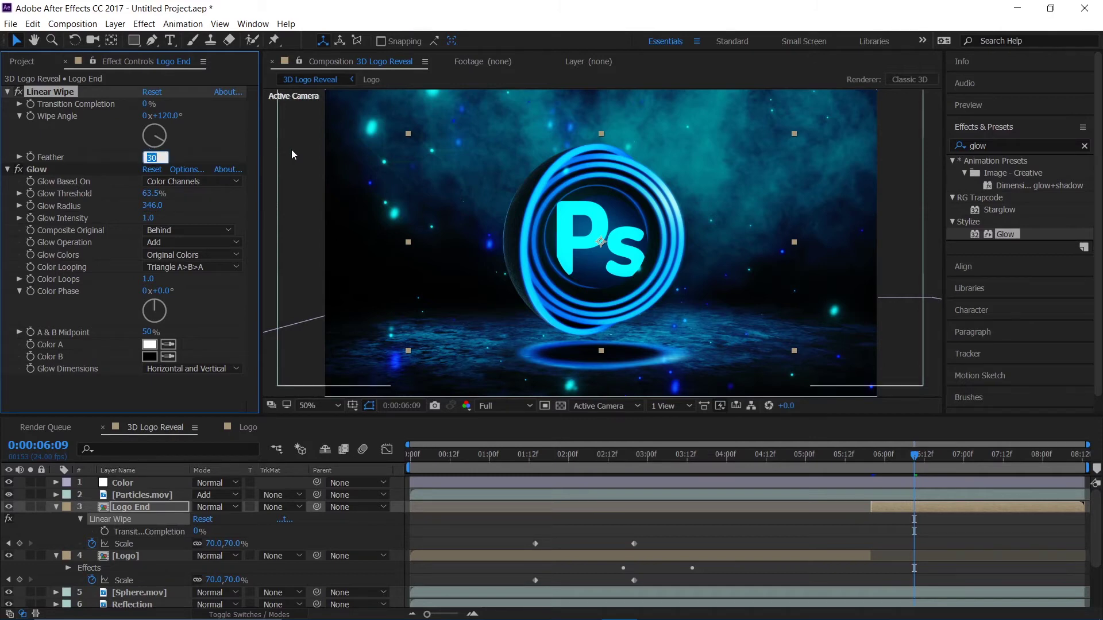
{"action": "type", "text": "29"}
{"action": "key", "text": "Return"}
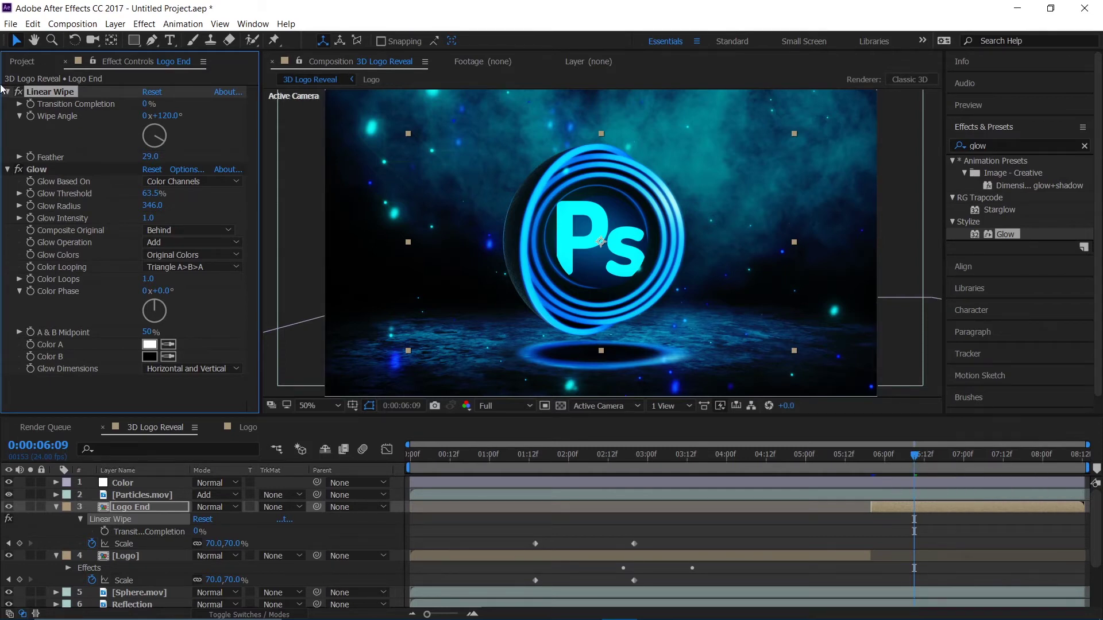
Keyframe Logo End's Transition Completion from 0% at 0:00:06:09 to 100% at 0:00:06:18 and collapse the logo layers' properties
{"action": "left_click", "coordinate": [30, 104]}
{"action": "left_click_drag", "start_coordinate": [922, 456], "coordinate": [946, 461]}
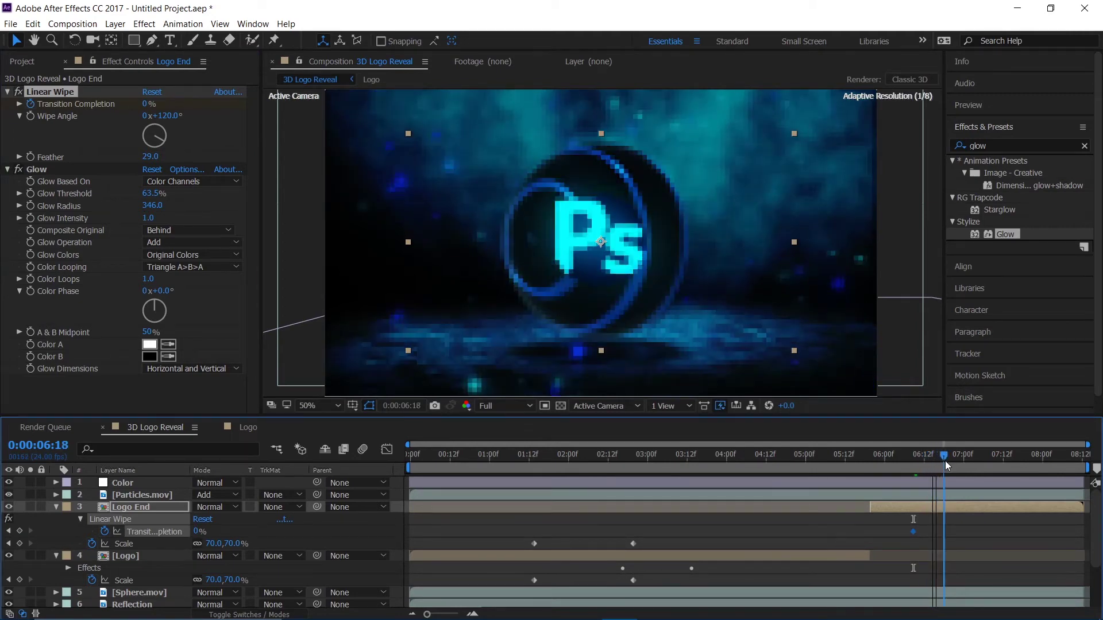
{"action": "left_click", "coordinate": [150, 104]}
{"action": "type", "text": "100"}
{"action": "key", "text": "Return"}
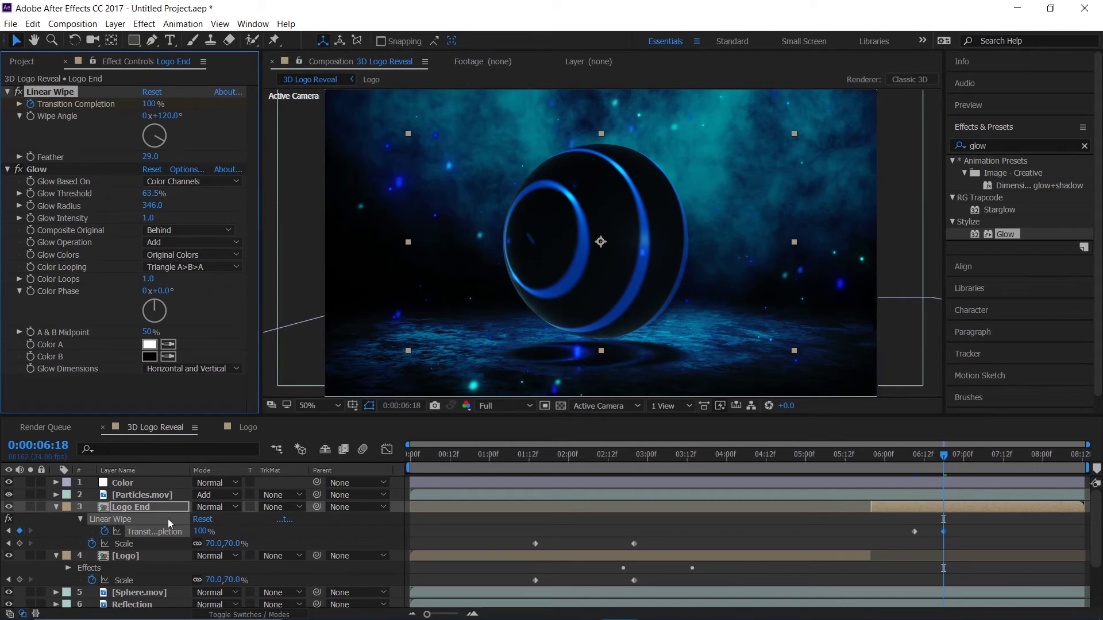
{"action": "left_click", "coordinate": [57, 506]}
{"action": "left_click", "coordinate": [56, 505]}
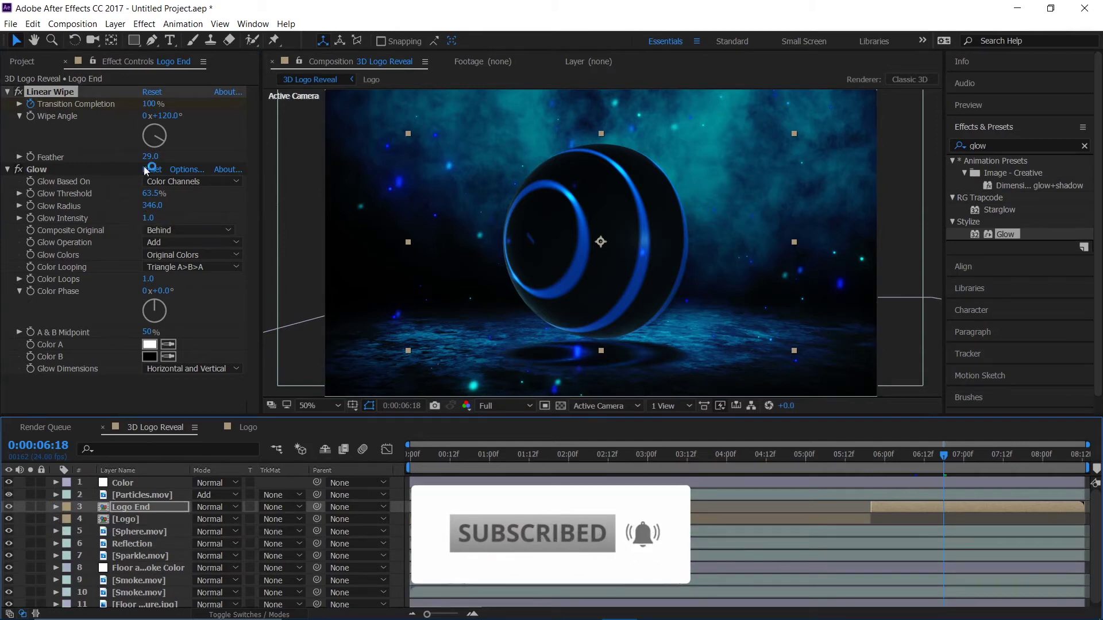
Create a new black 1920 × 1080 px solid layer named OF
{"action": "left_click", "coordinate": [143, 23]}
{"action": "key", "text": "Left"}
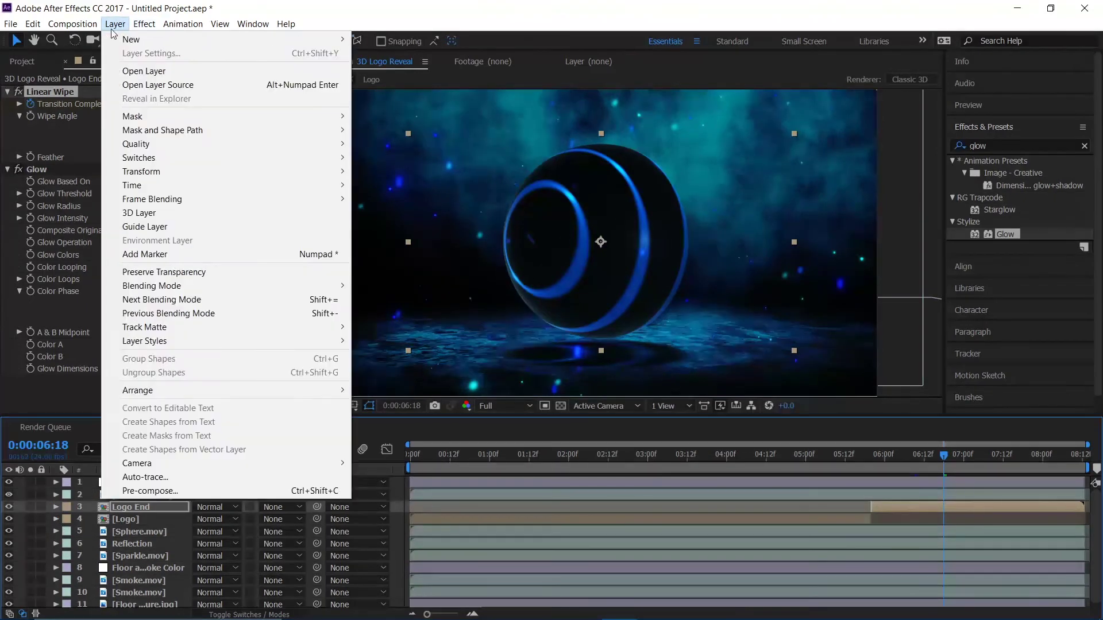
{"action": "key", "text": "alt+w"}
{"action": "mouse_move", "coordinate": [115, 24]}
{"action": "mouse_move", "coordinate": [161, 39]}
{"action": "left_click", "coordinate": [388, 55]}
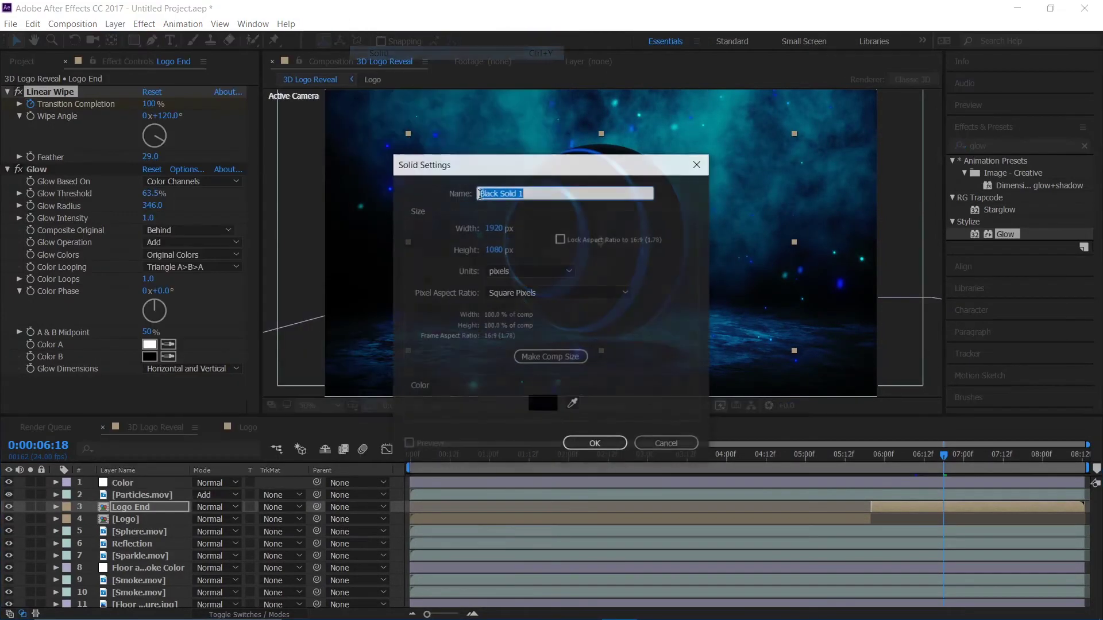
{"action": "type", "text": "OF"}
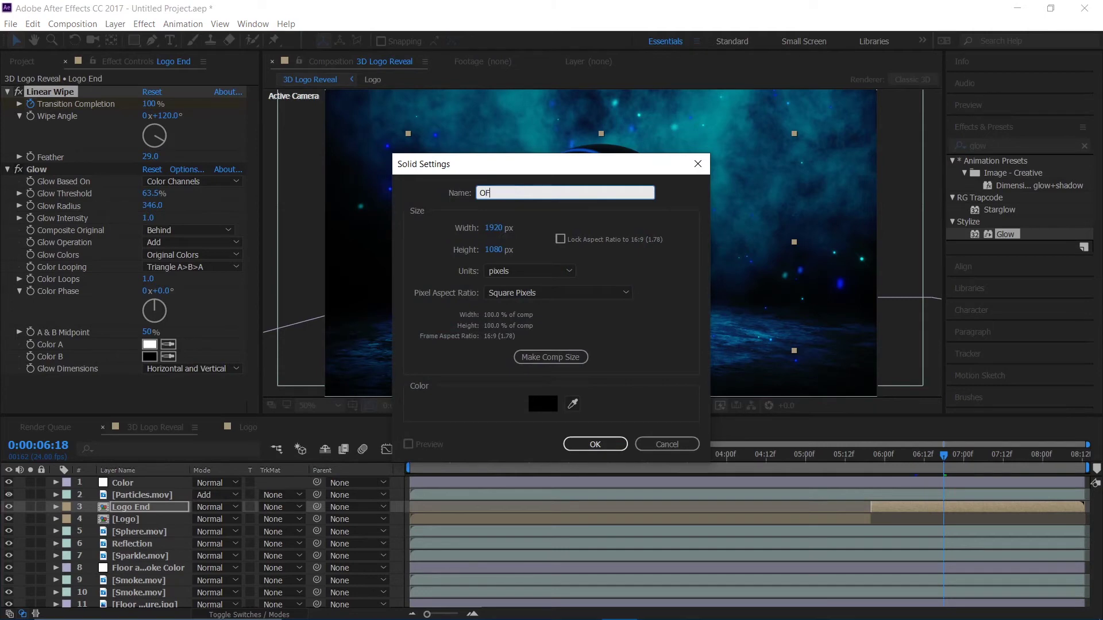
{"action": "key", "text": "Return"}
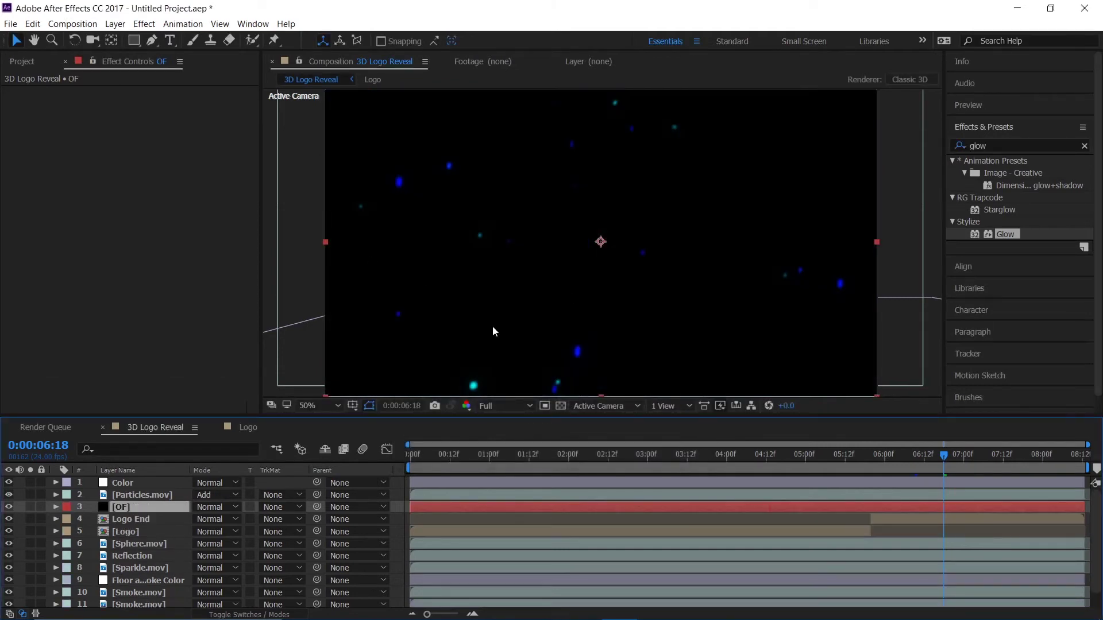
Find the Optical Flares effect, apply it to the OF solid, and place the layer above Particles.mov
{"action": "left_click", "coordinate": [971, 148]}
{"action": "left_click", "coordinate": [993, 145]}
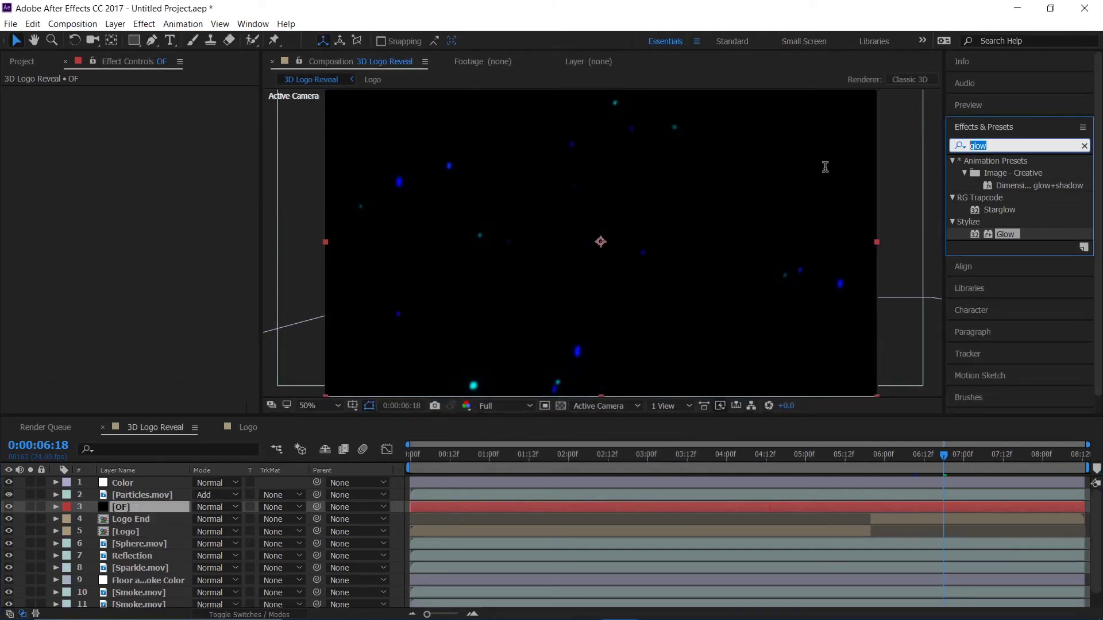
{"action": "type", "text": "opti"}
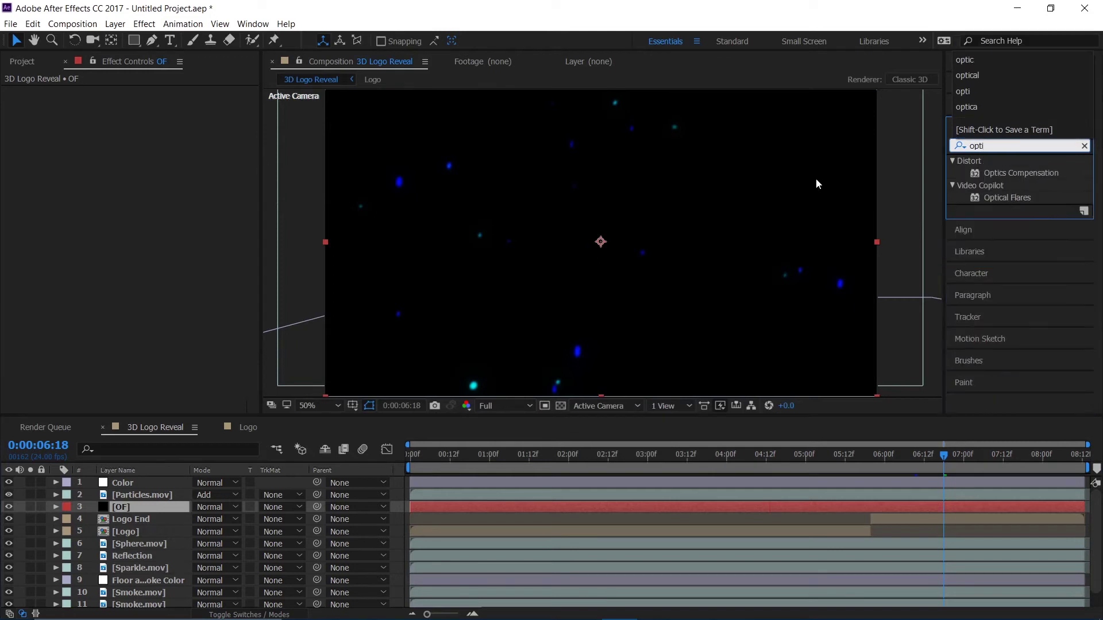
{"action": "left_click_drag", "start_coordinate": [1007, 198], "coordinate": [164, 493]}
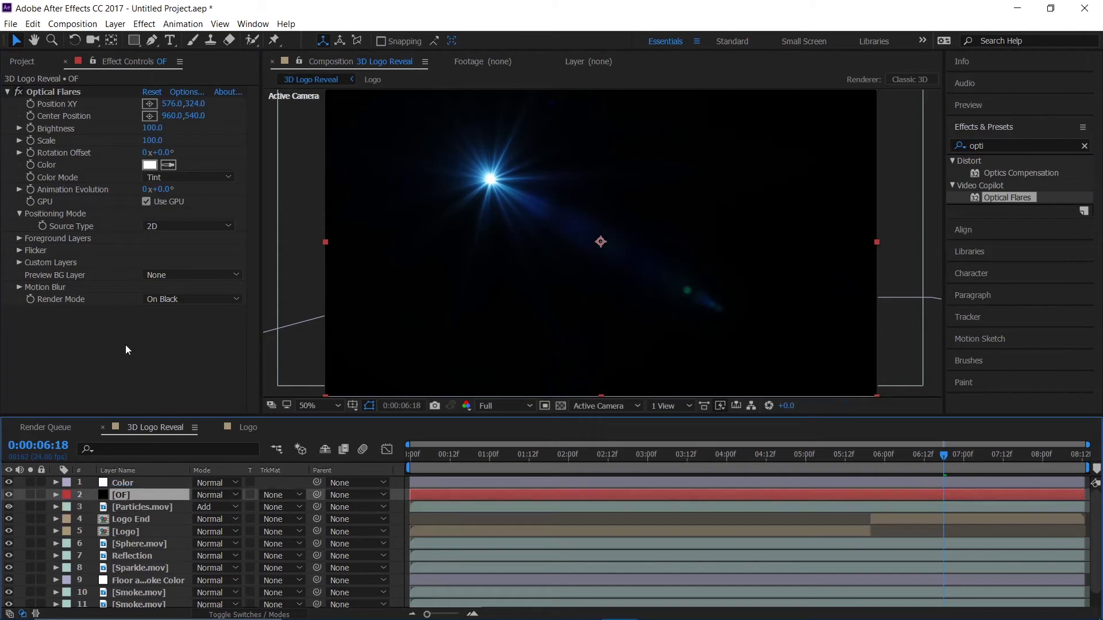
Clear the default flare, build it from a single Glow lens object, and set the OF layer's blending mode to Add
{"action": "left_click", "coordinate": [185, 94]}
{"action": "left_click", "coordinate": [450, 49]}
{"action": "left_click", "coordinate": [432, 223]}
{"action": "left_click", "coordinate": [506, 345]}
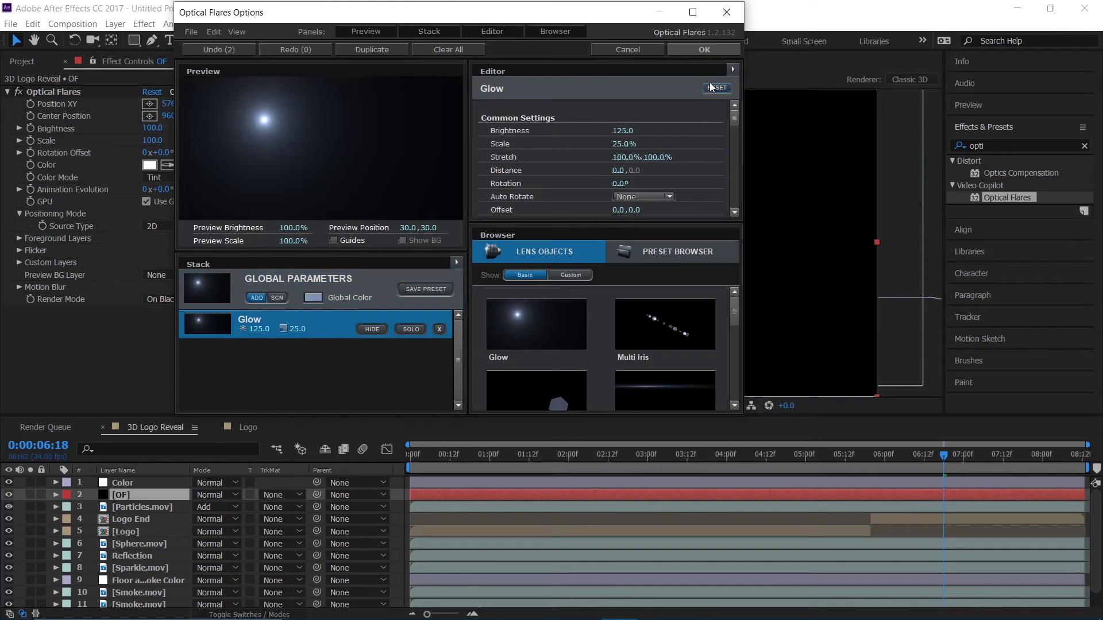
{"action": "left_click", "coordinate": [698, 50]}
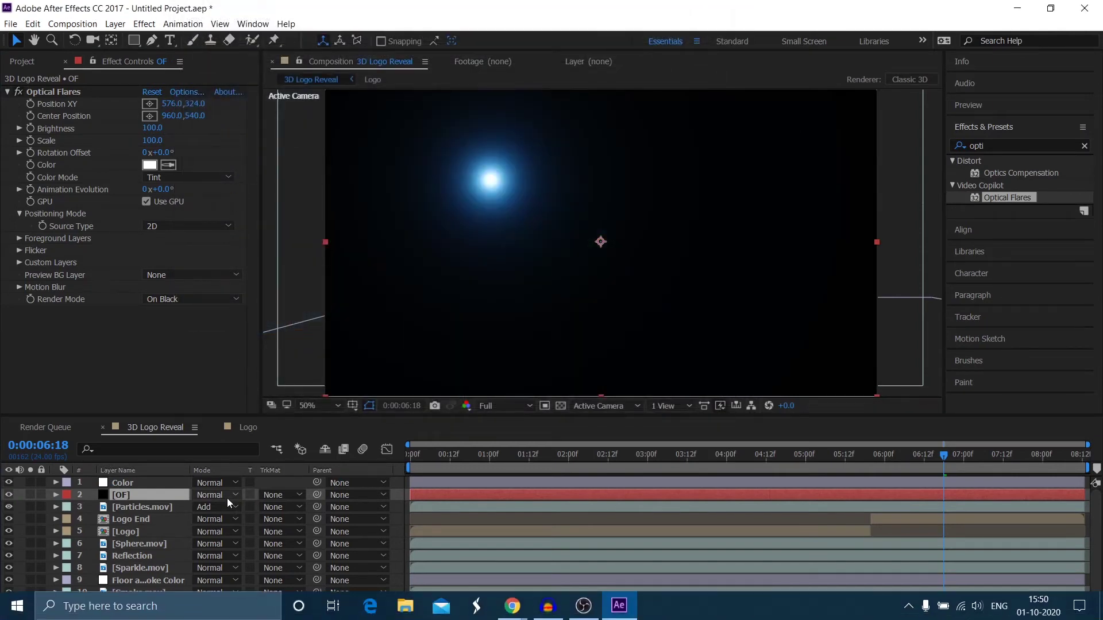
{"action": "left_click", "coordinate": [226, 496]}
{"action": "left_click", "coordinate": [275, 242]}
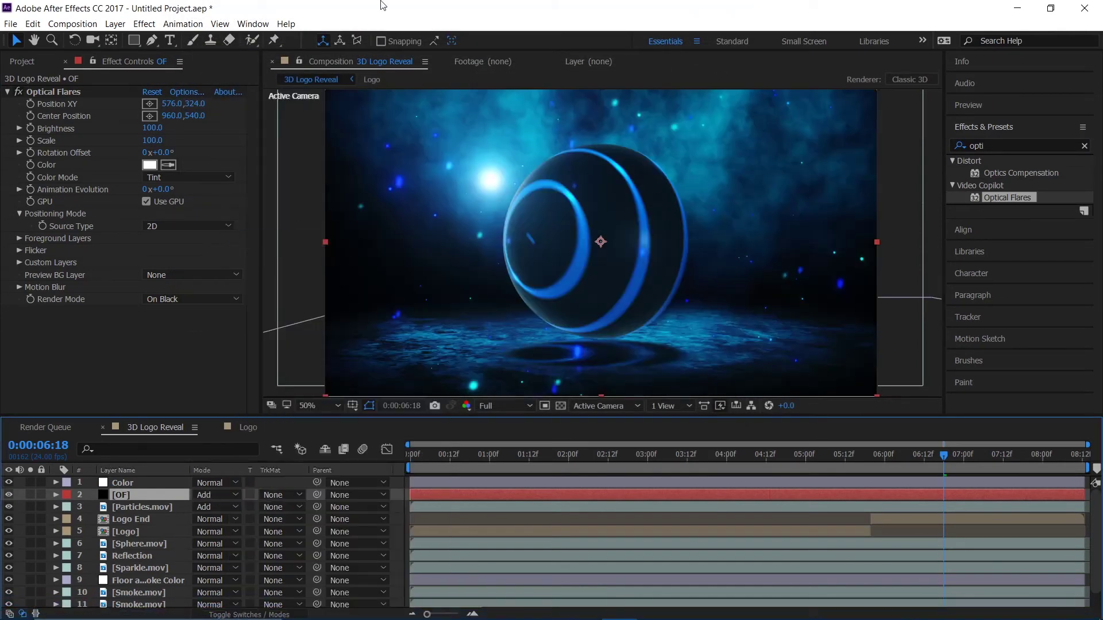
Move the flare centrally above the frame to about 960, -204 and raise its Brightness to 220
{"action": "left_click", "coordinate": [46, 92]}
{"action": "key", "text": "comma"}
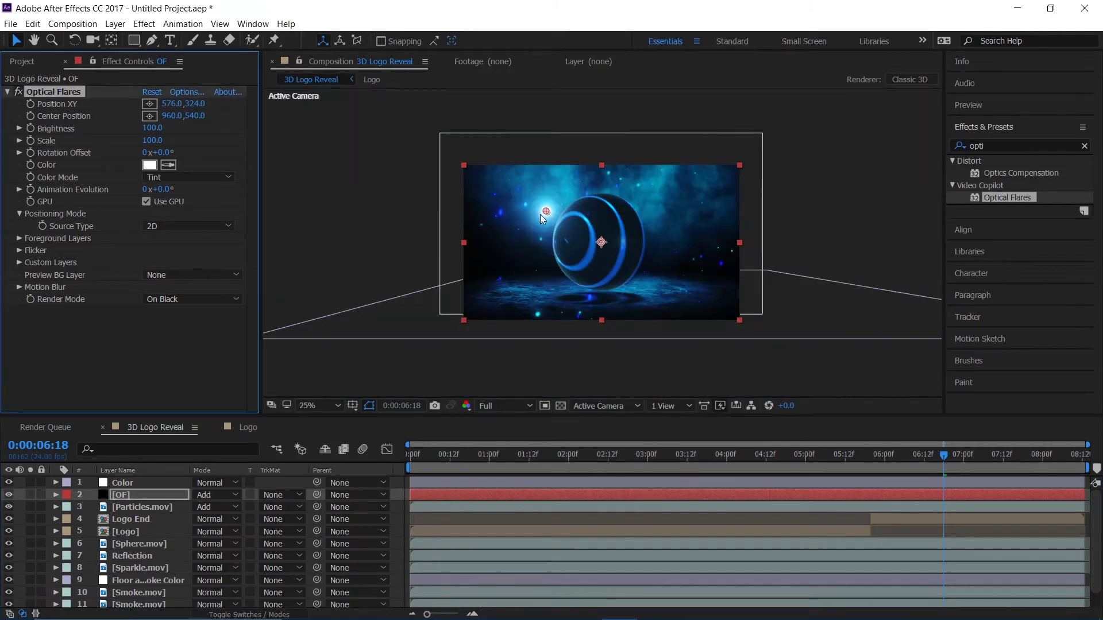
{"action": "left_click_drag", "start_coordinate": [547, 212], "coordinate": [603, 153]}
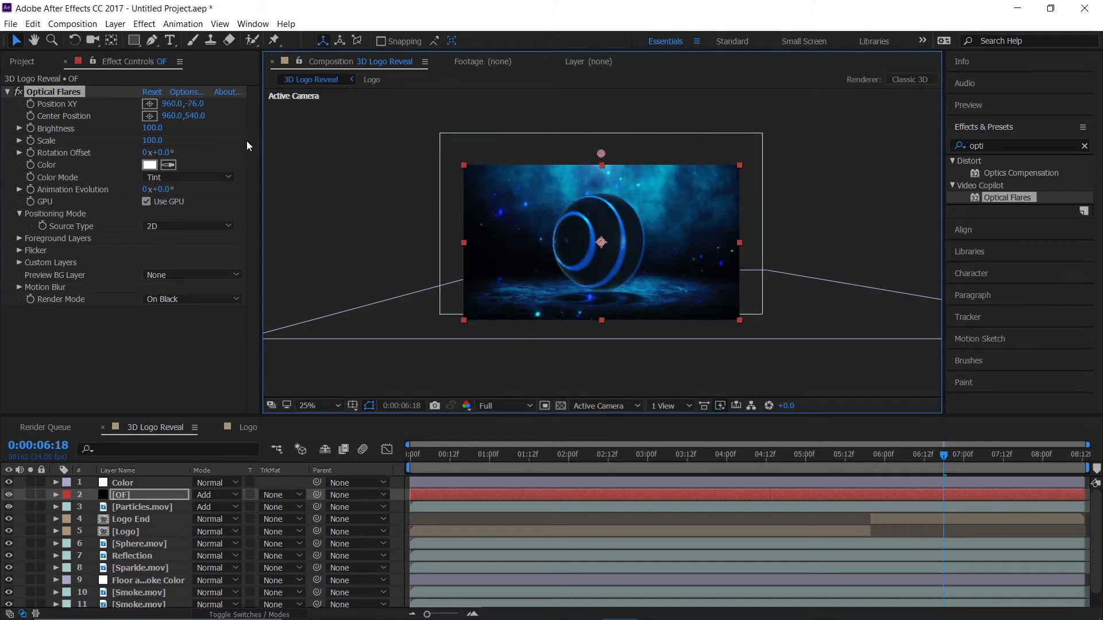
{"action": "left_click_drag", "start_coordinate": [152, 127], "coordinate": [167, 132]}
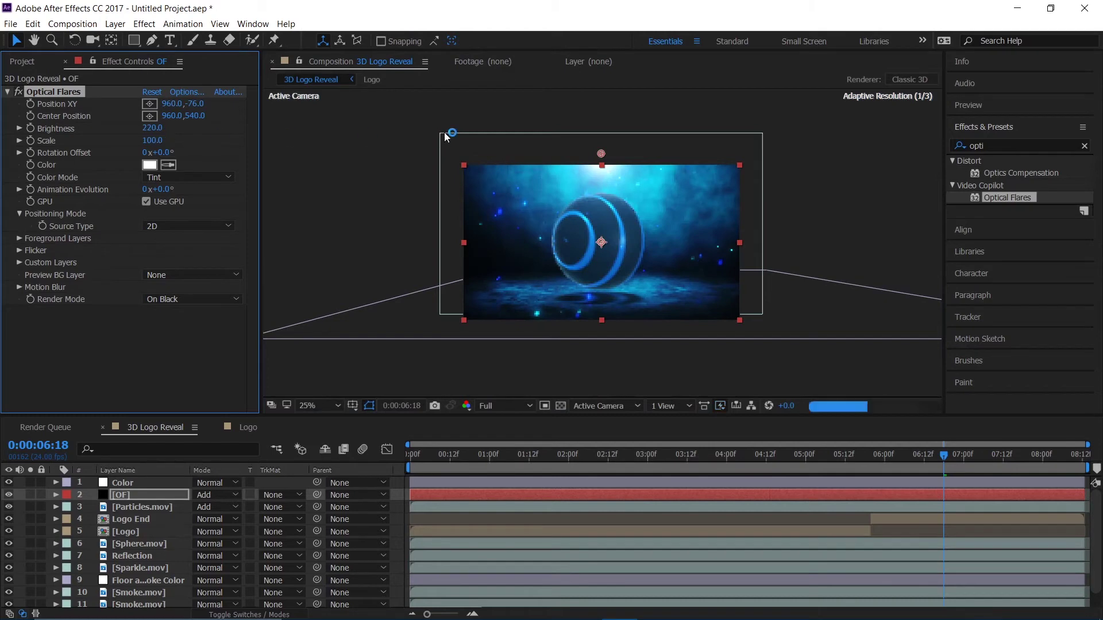
{"action": "left_click_drag", "start_coordinate": [602, 150], "coordinate": [602, 134]}
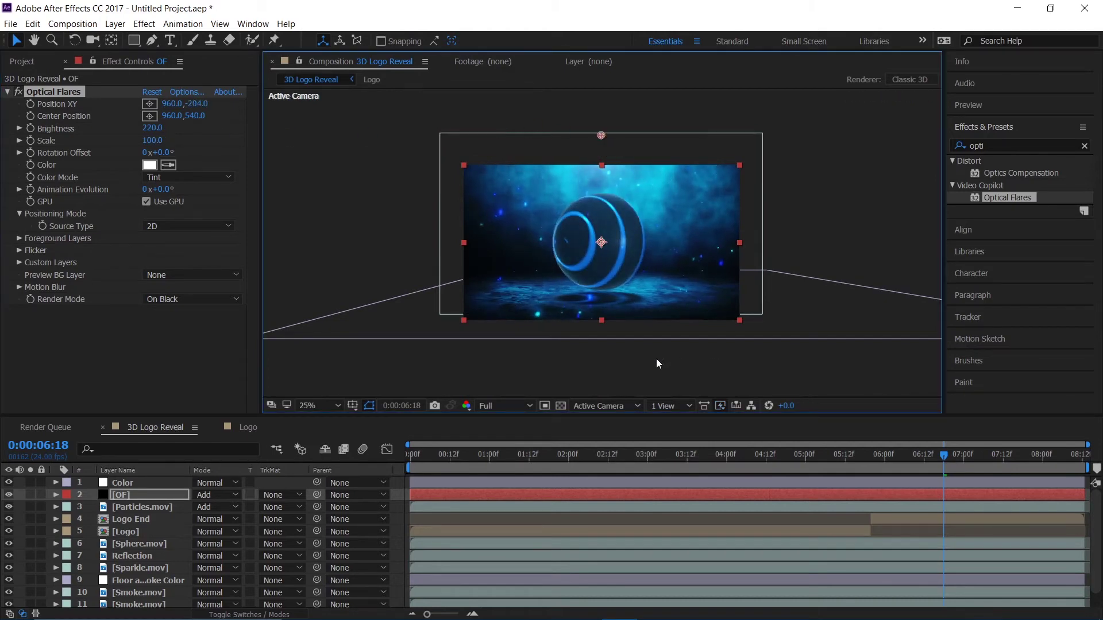
Duplicate the OF flare layer
{"action": "left_click", "coordinate": [136, 495]}
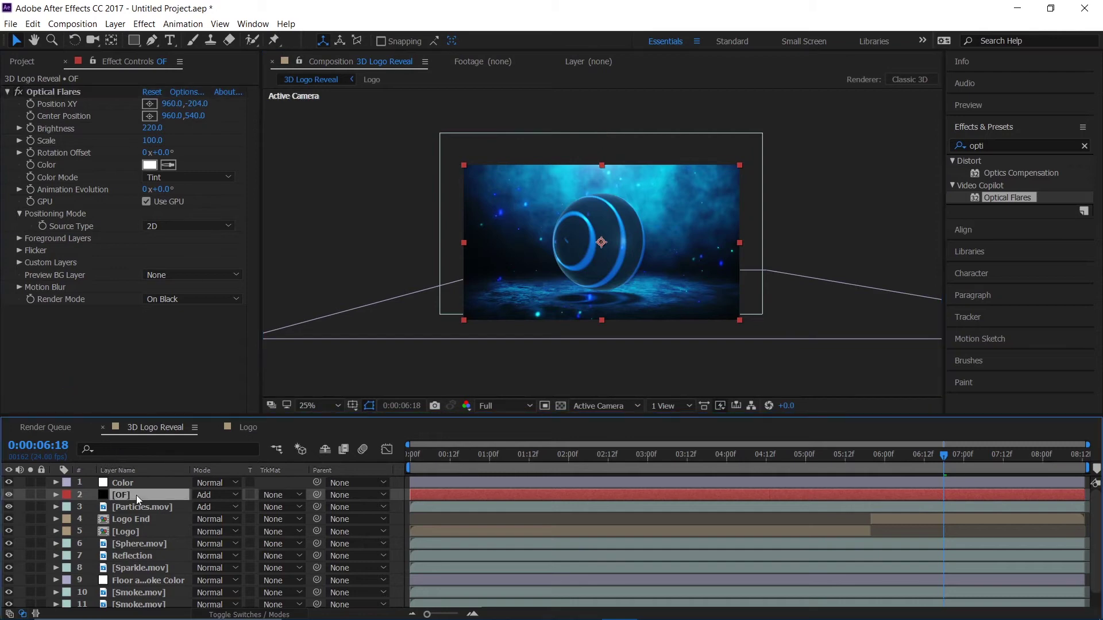
{"action": "key", "text": "ctrl+d"}
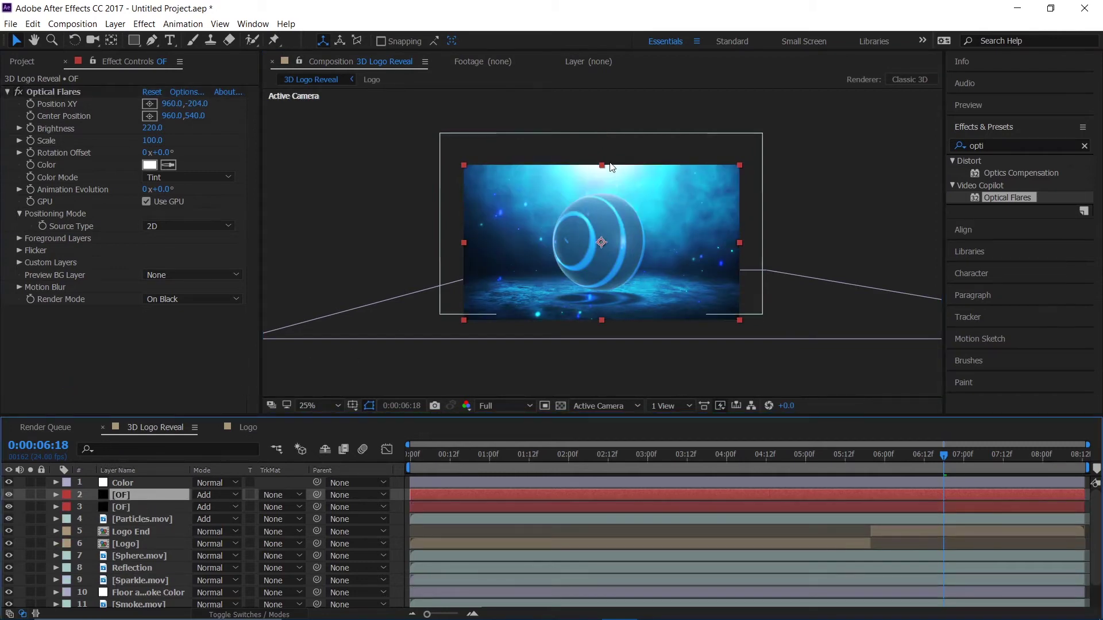
Move the duplicated flare outside the frame's right side to about 2212, 536 and set its Brightness to 160
{"action": "left_click", "coordinate": [53, 95]}
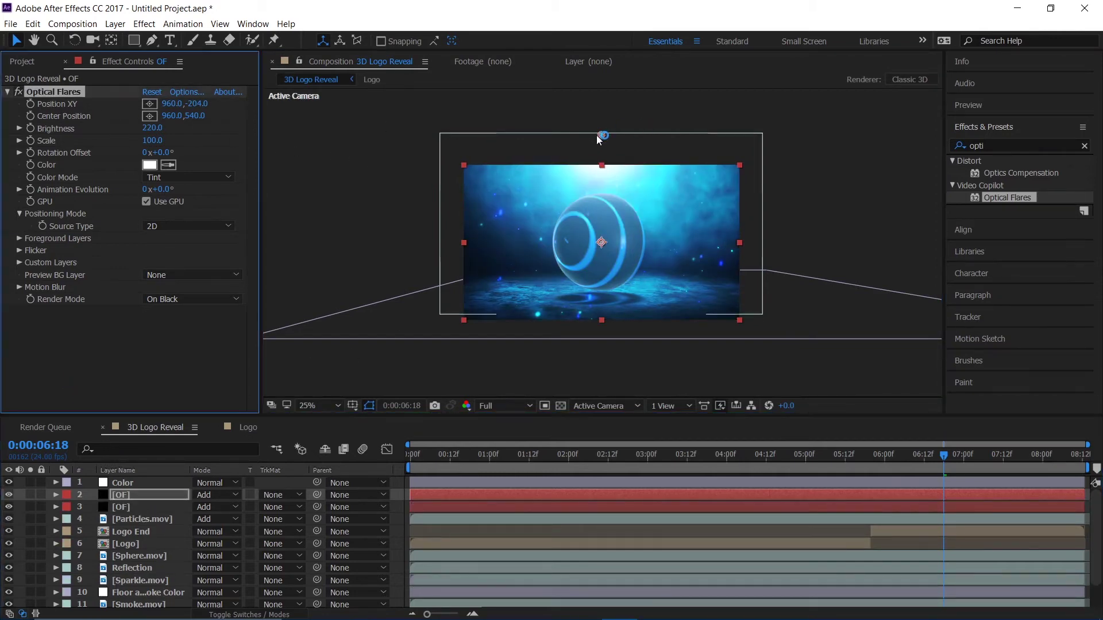
{"action": "left_click_drag", "start_coordinate": [604, 138], "coordinate": [800, 238]}
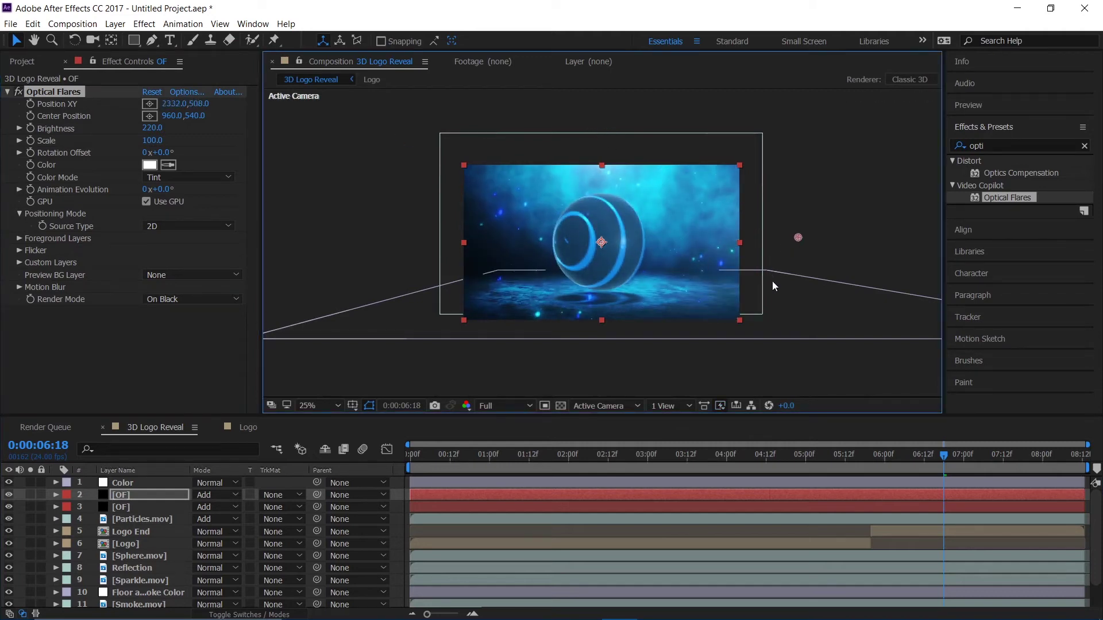
{"action": "scroll", "coordinate": [773, 284], "scroll_direction": "up", "scroll_amount": 2}
{"action": "scroll", "coordinate": [769, 310], "scroll_direction": "down", "scroll_amount": 2}
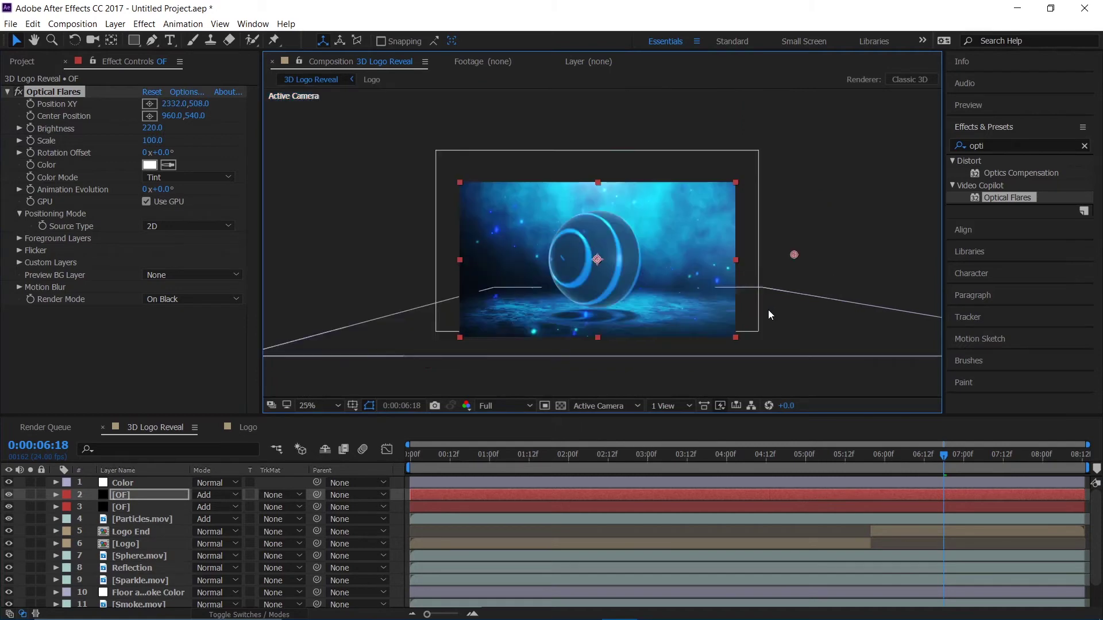
{"action": "left_click_drag", "start_coordinate": [794, 254], "coordinate": [777, 259]}
{"action": "left_click_drag", "start_coordinate": [151, 128], "coordinate": [150, 137]}
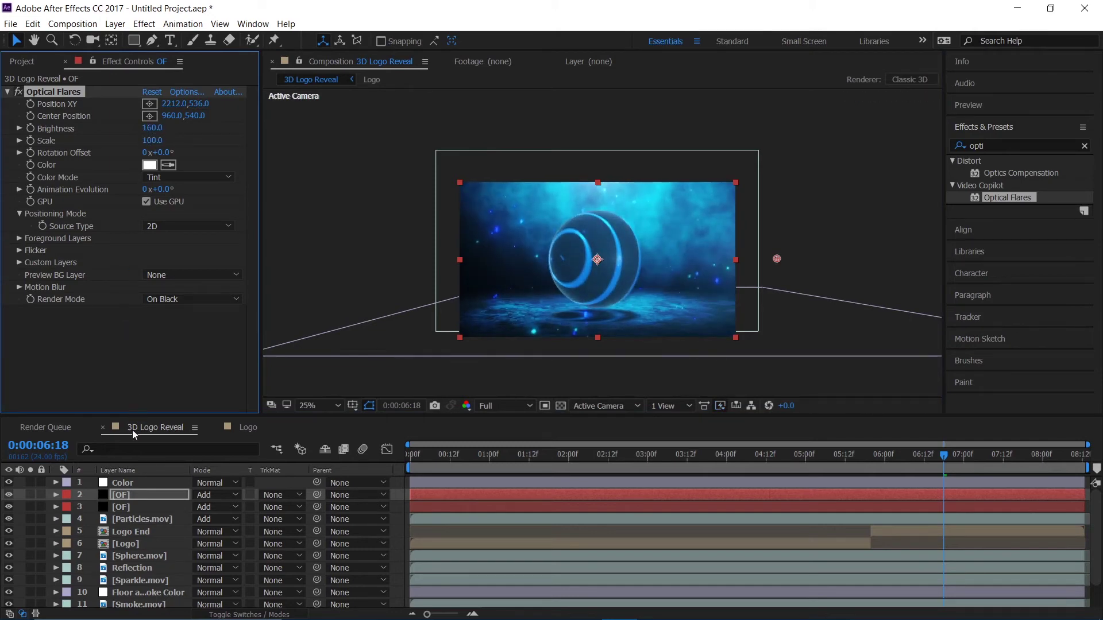
Tint the duplicated flare light blue, using colour 87C0D4
{"action": "left_click", "coordinate": [149, 165]}
{"action": "mouse_move", "coordinate": [288, 271]}
{"action": "left_mouse_down"}
{"action": "mouse_move", "coordinate": [286, 284]}
{"action": "mouse_move", "coordinate": [209, 266]}
{"action": "mouse_move", "coordinate": [148, 230]}
{"action": "left_mouse_up"}
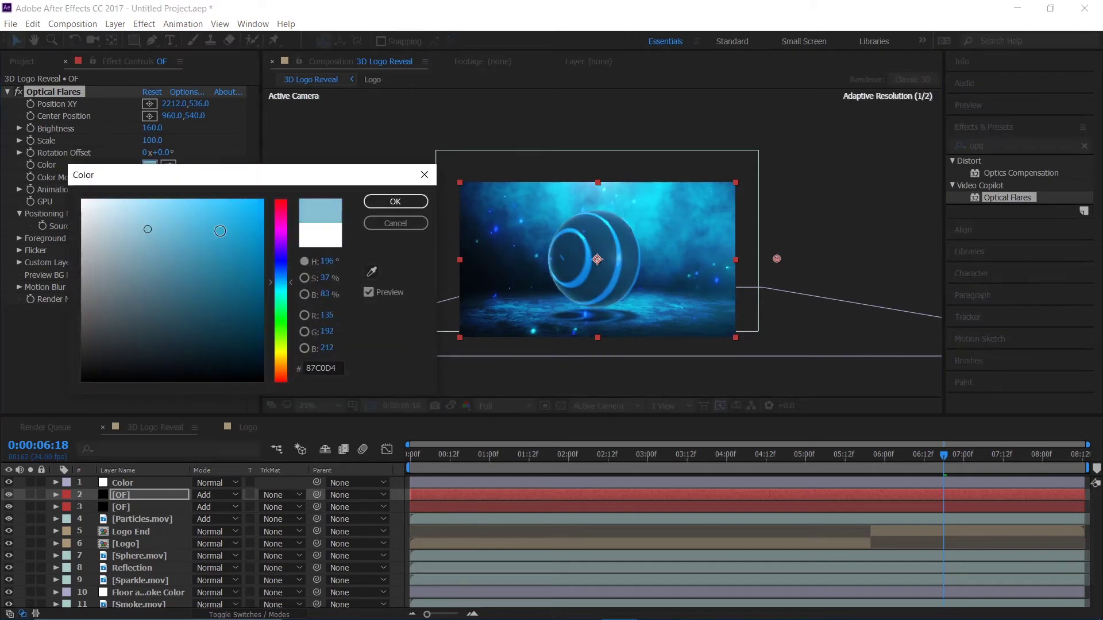
{"action": "left_click", "coordinate": [396, 201]}
Tint the original OF flare above the frame a muted blue, using colour 50879C
{"action": "left_click", "coordinate": [164, 508]}
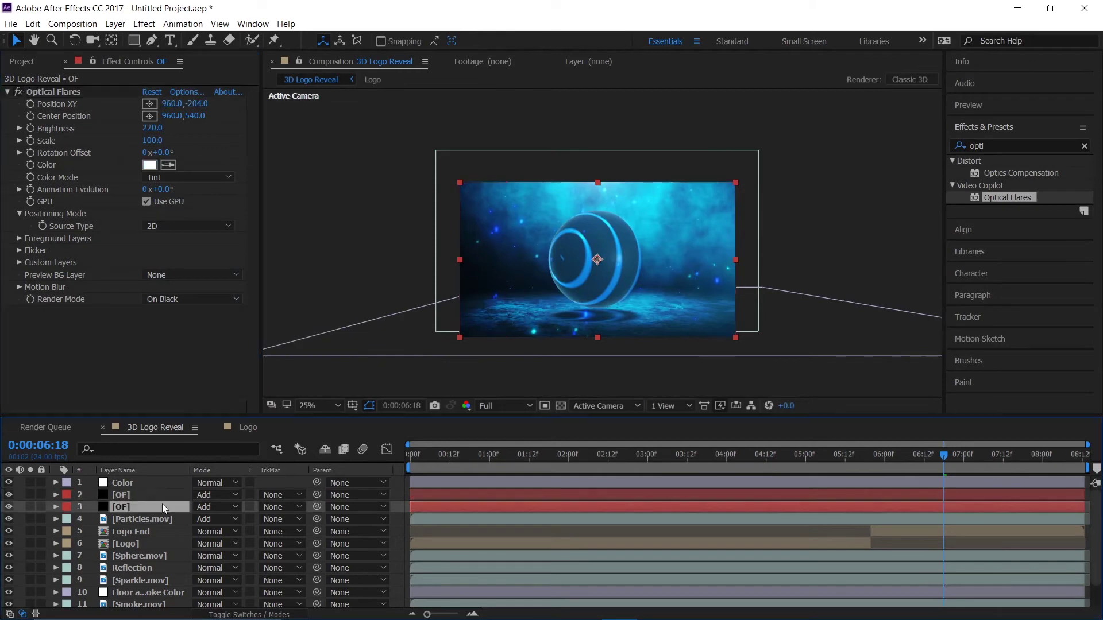
{"action": "left_click", "coordinate": [150, 165]}
{"action": "left_click", "coordinate": [281, 298]}
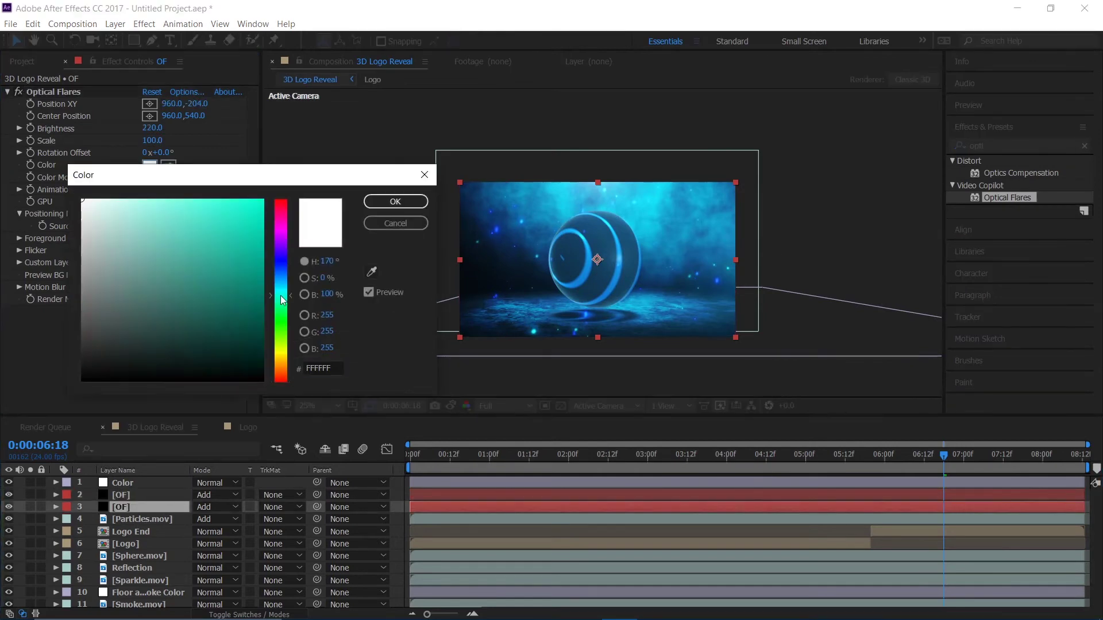
{"action": "left_click_drag", "start_coordinate": [281, 299], "coordinate": [282, 283]}
{"action": "mouse_move", "coordinate": [221, 255]}
{"action": "left_mouse_down"}
{"action": "mouse_move", "coordinate": [183, 212]}
{"action": "mouse_move", "coordinate": [170, 279]}
{"action": "mouse_move", "coordinate": [171, 270]}
{"action": "left_mouse_up"}
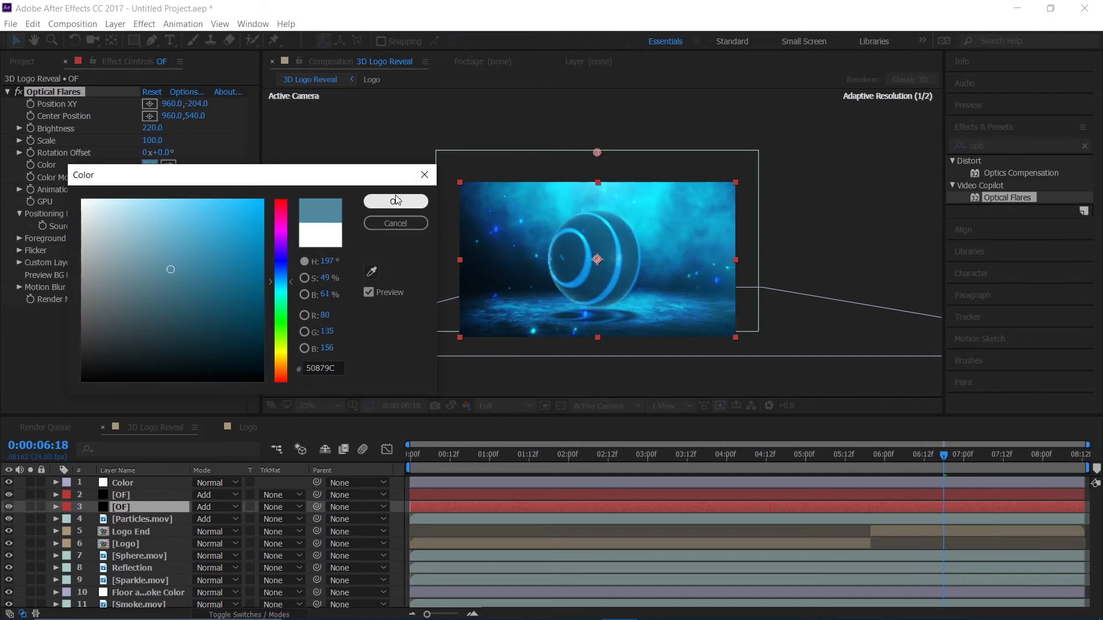
{"action": "left_click", "coordinate": [396, 202]}
{"action": "scroll", "coordinate": [625, 280], "scroll_direction": "up", "scroll_amount": 2}
{"action": "scroll", "coordinate": [625, 280], "scroll_direction": "down", "scroll_amount": 2}
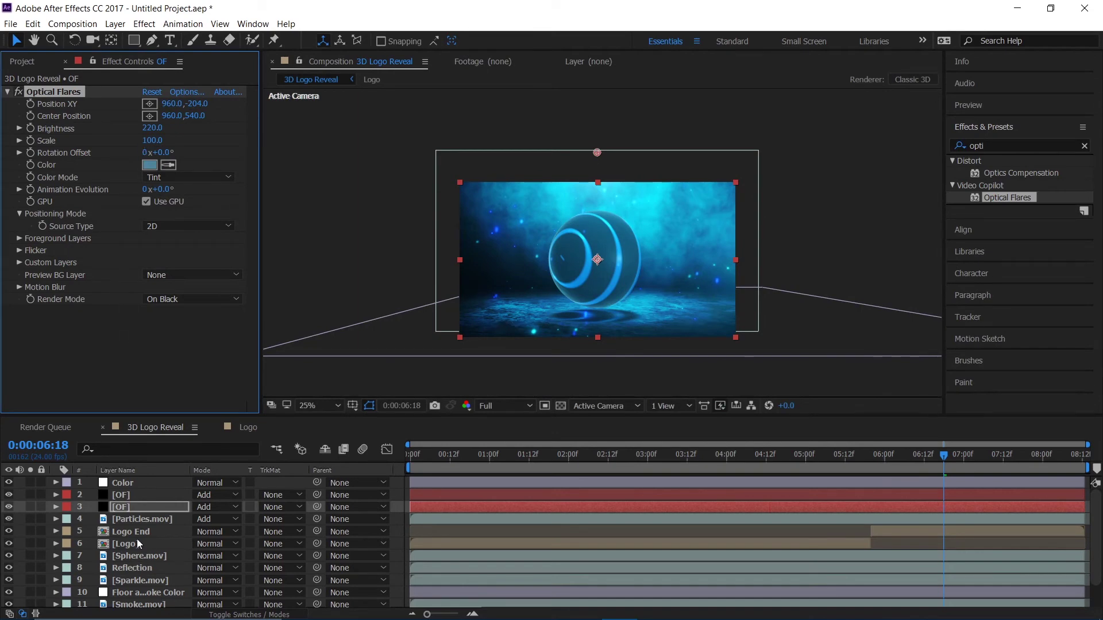
Create a black 1920 x 1080 solid named FHD above the Color adjustment layer
{"action": "left_click", "coordinate": [143, 485]}
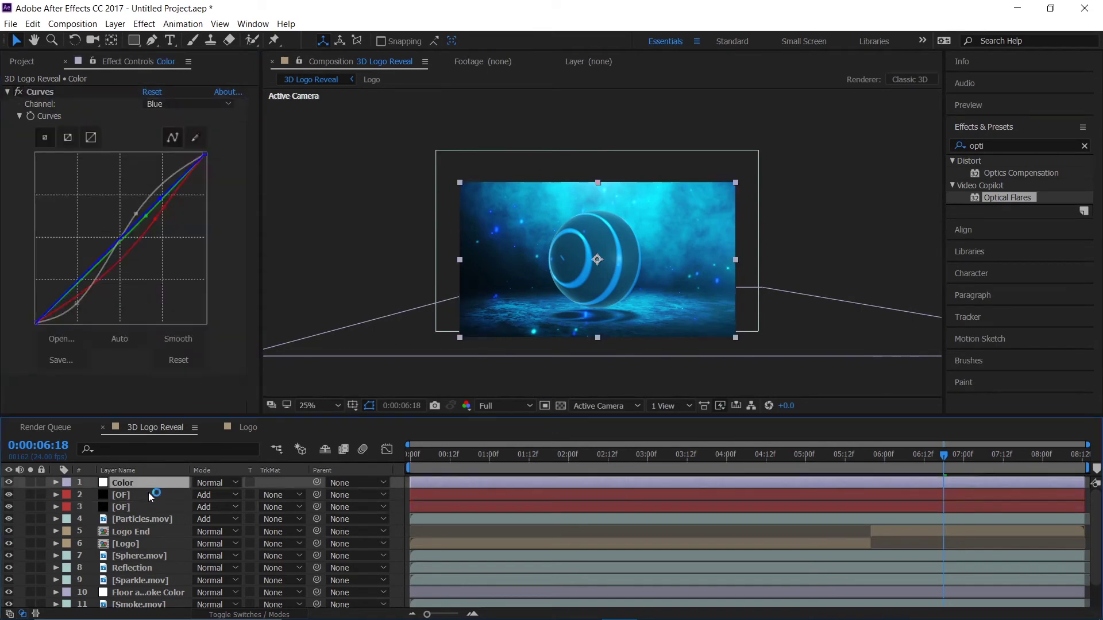
{"action": "left_click", "coordinate": [118, 25]}
{"action": "mouse_move", "coordinate": [128, 39]}
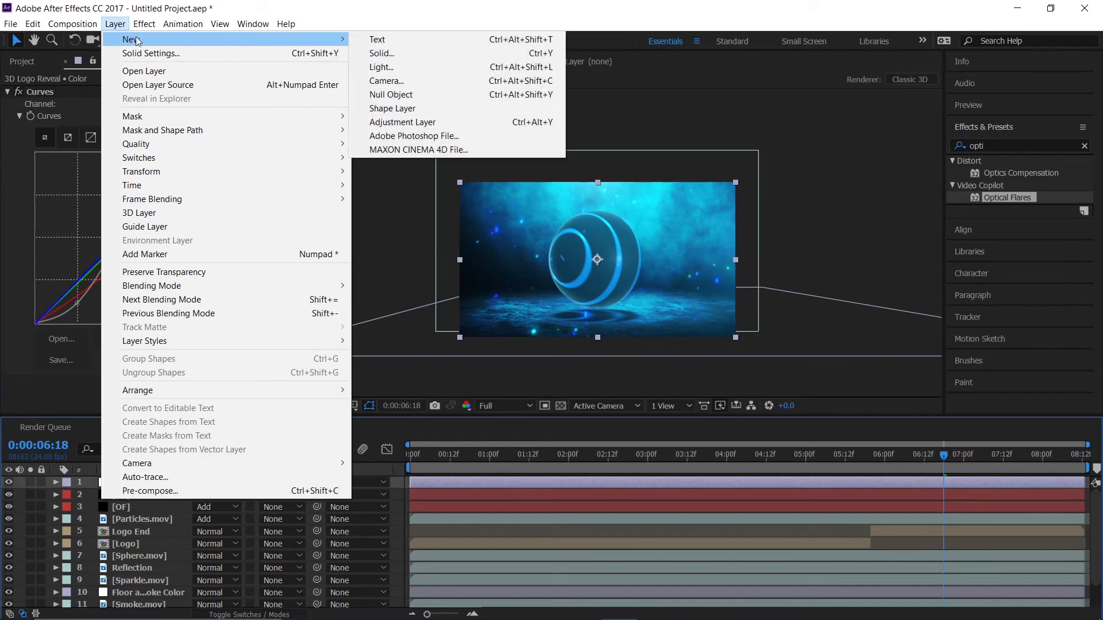
{"action": "left_click", "coordinate": [424, 54]}
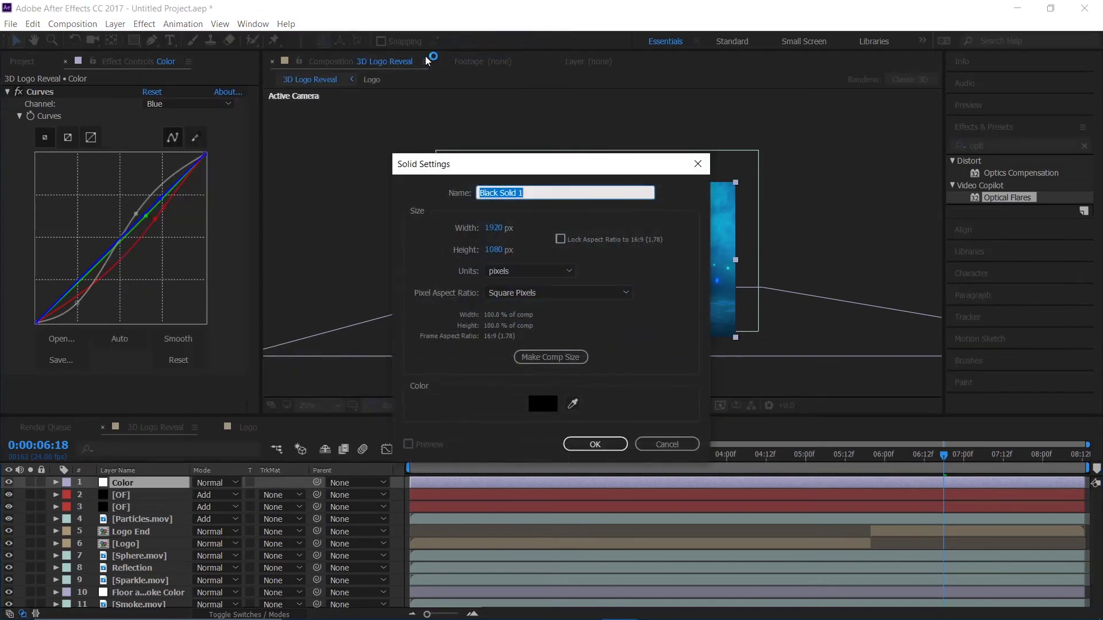
{"action": "type", "text": "FH"}
{"action": "key", "text": "Return"}
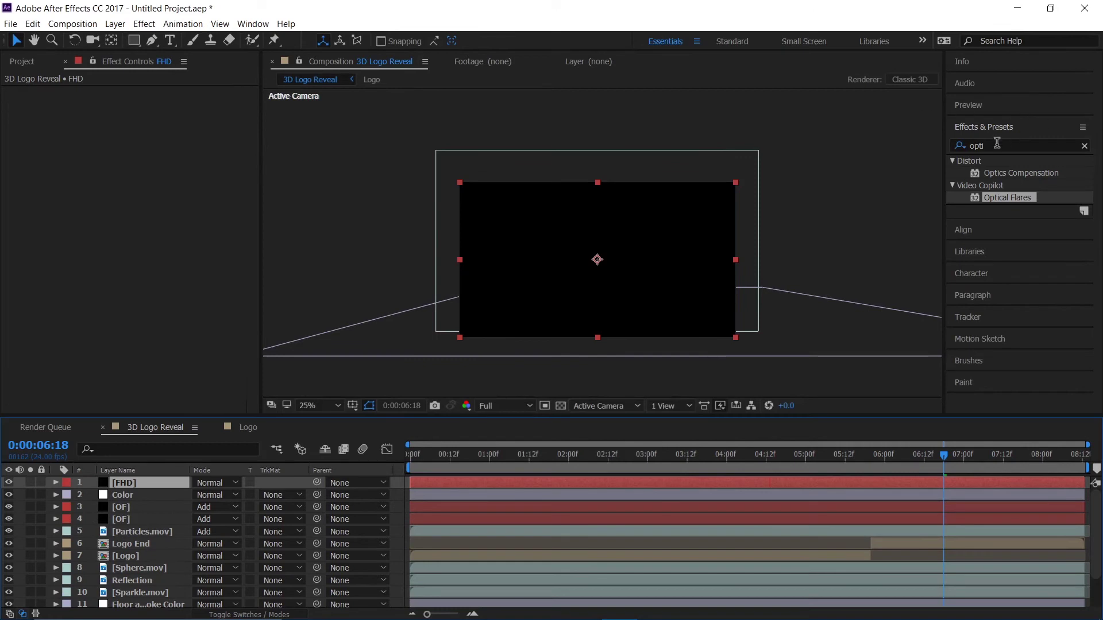
Find the CC Jaws effect and apply it to the FHD solid
{"action": "left_click", "coordinate": [1019, 145]}
{"action": "type", "text": "cc"}
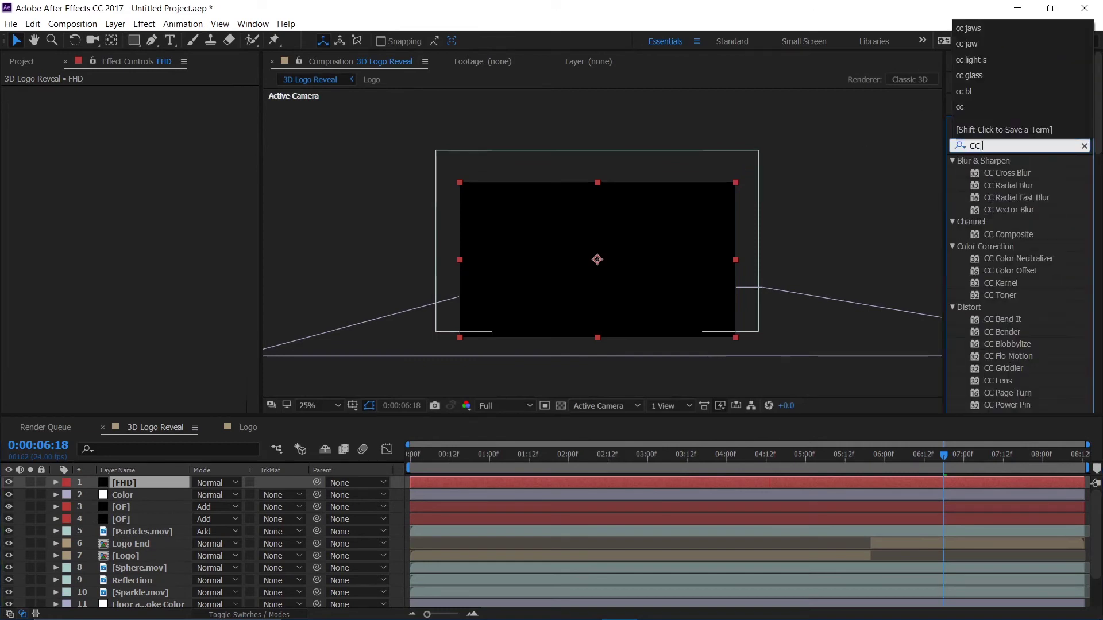
{"action": "type", "text": " jaws"}
{"action": "left_click_drag", "start_coordinate": [1005, 179], "coordinate": [632, 212]}
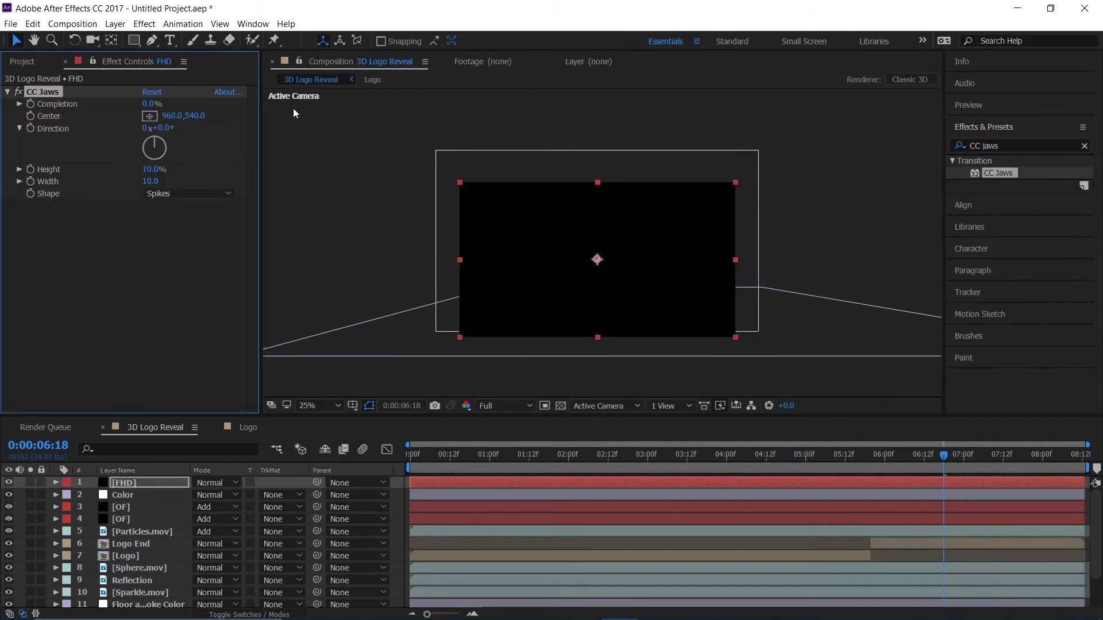
Turn the FHD solid into letterbox bars by setting CC Jaws Height to 0% and Completion to 75%
{"action": "left_click", "coordinate": [151, 169]}
{"action": "type", "text": "9"}
{"action": "type", "text": "0"}
{"action": "key", "text": "Return"}
{"action": "left_click", "coordinate": [150, 104]}
{"action": "type", "text": "75"}
{"action": "key", "text": "Return"}
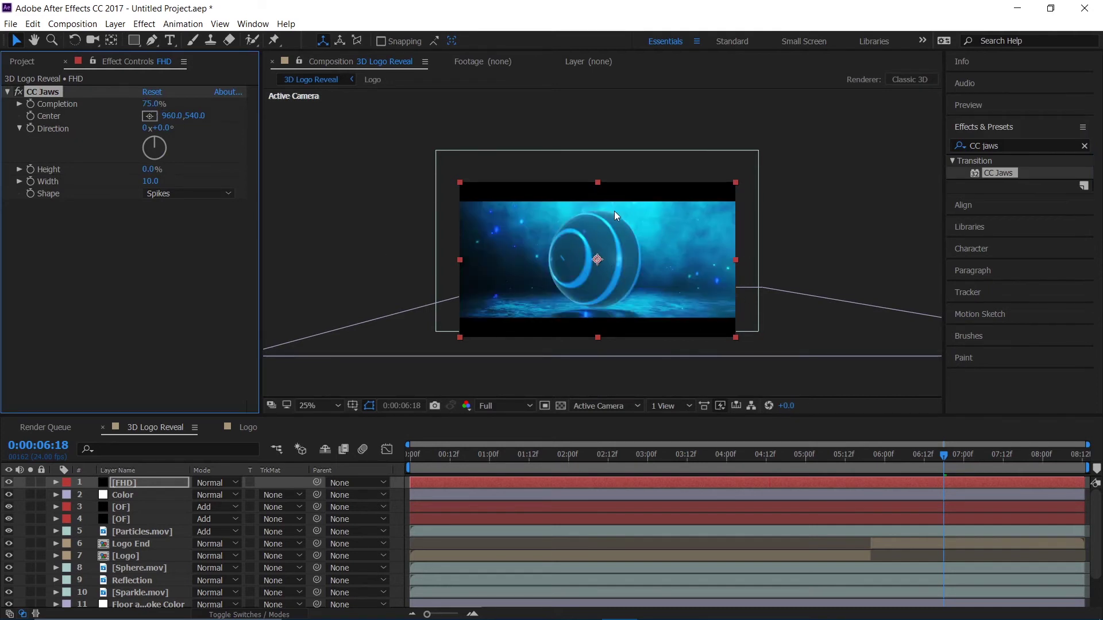
Clear the effect search and add a black solid named Fade above the FHD layer
{"action": "left_click", "coordinate": [1030, 145]}
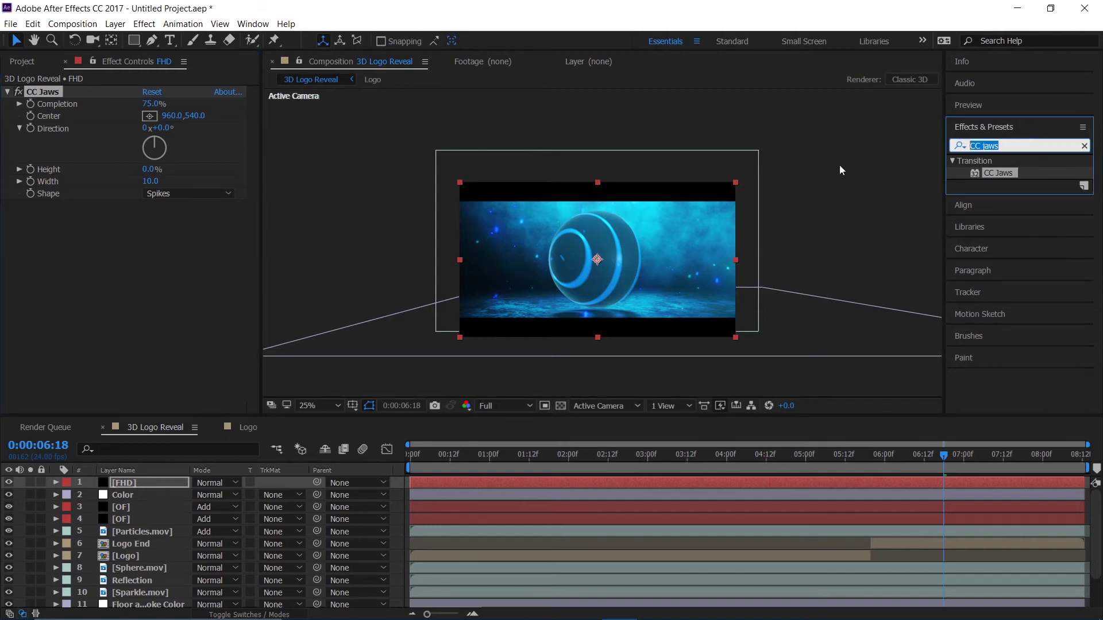
{"action": "key", "text": "BackSpace"}
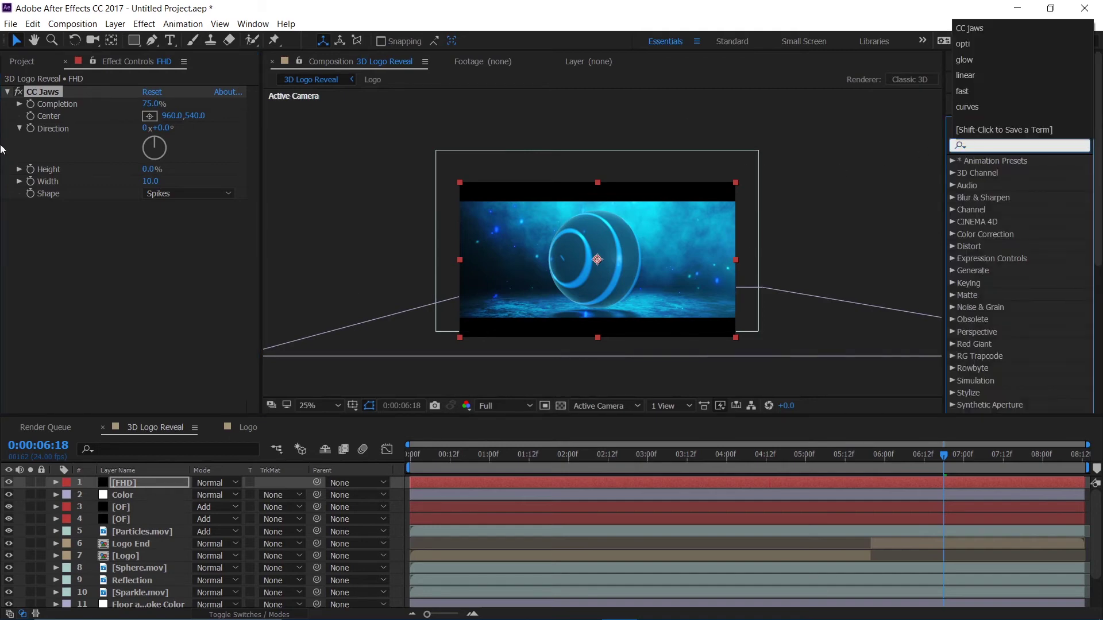
{"action": "left_click", "coordinate": [132, 483]}
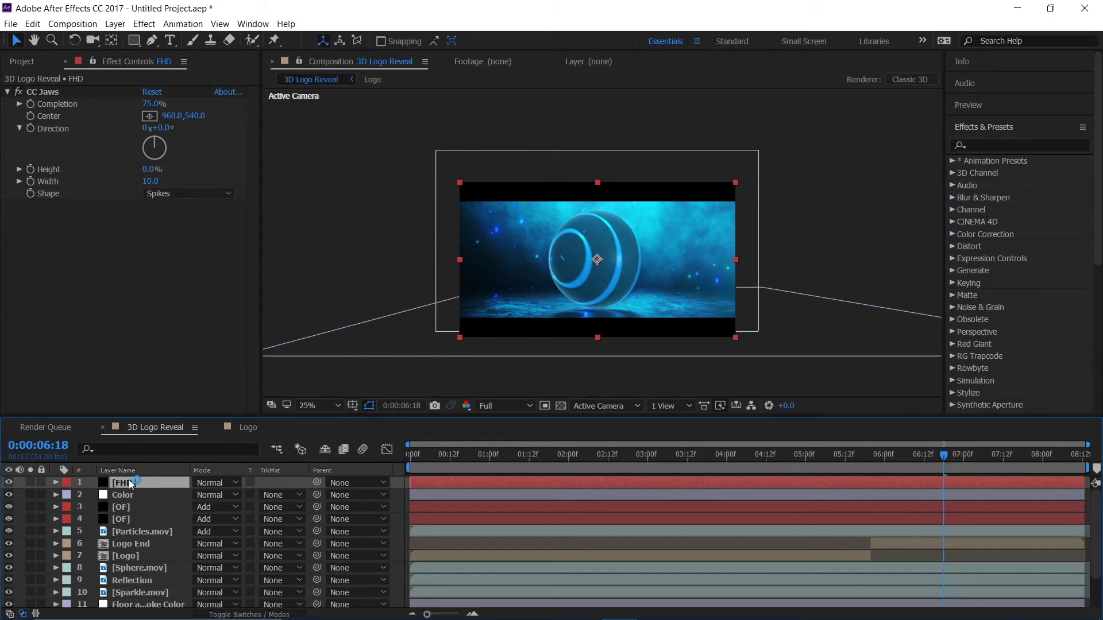
{"action": "left_click", "coordinate": [115, 23]}
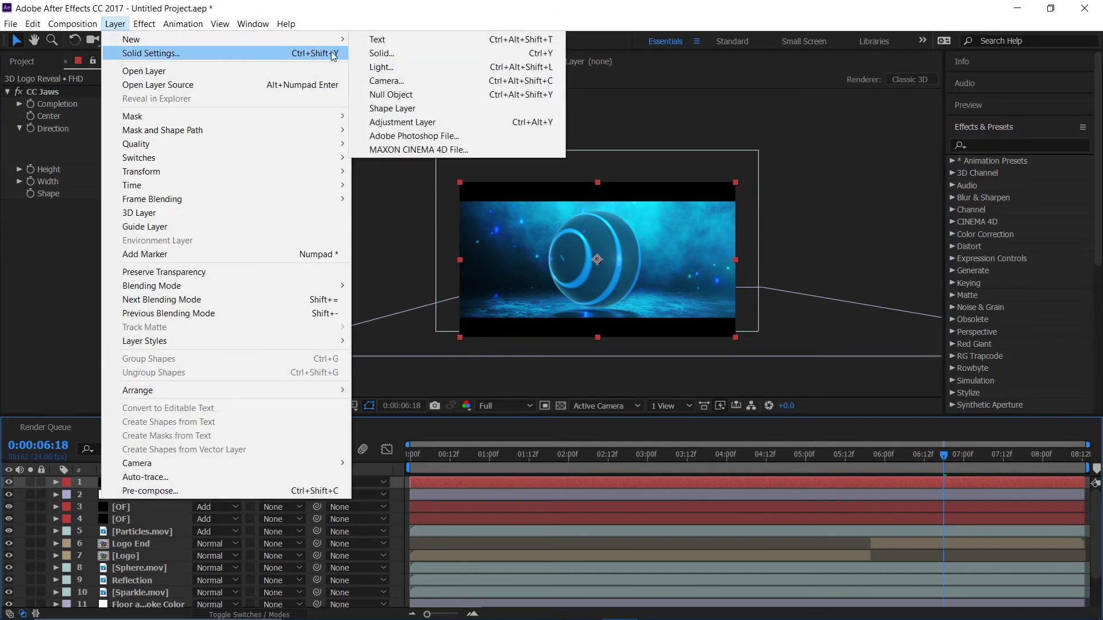
{"action": "left_click", "coordinate": [371, 55]}
{"action": "type", "text": "Fade"}
{"action": "key", "text": "Return"}
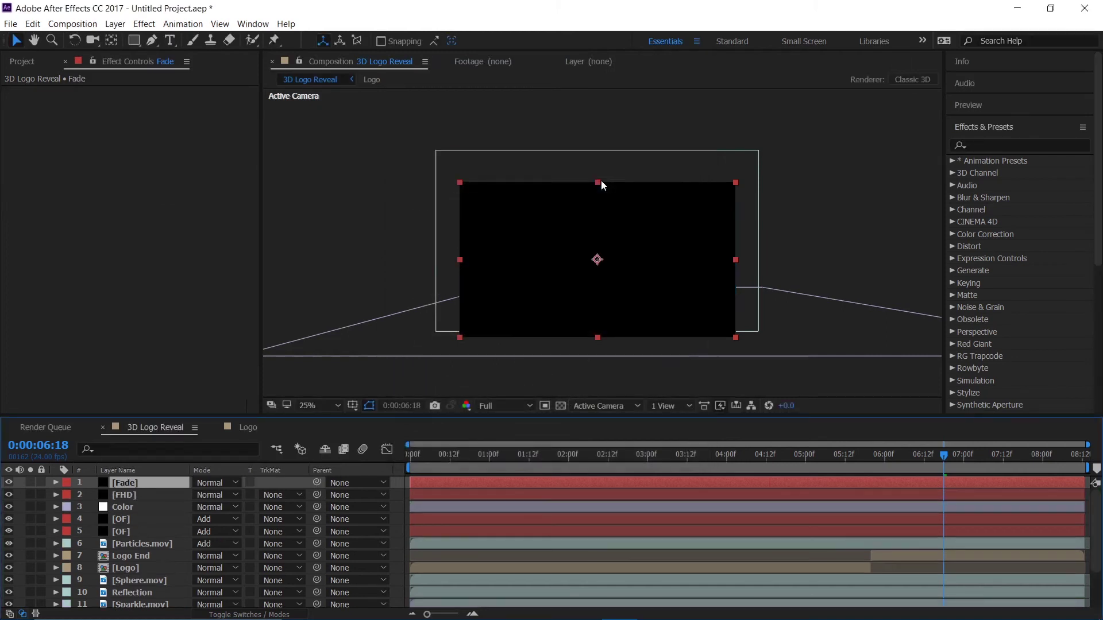
Keyframe the Fade layer's Opacity from 100% at 0:00:00:00 to 0% at 0:00:00:12
{"action": "key", "text": "Home"}
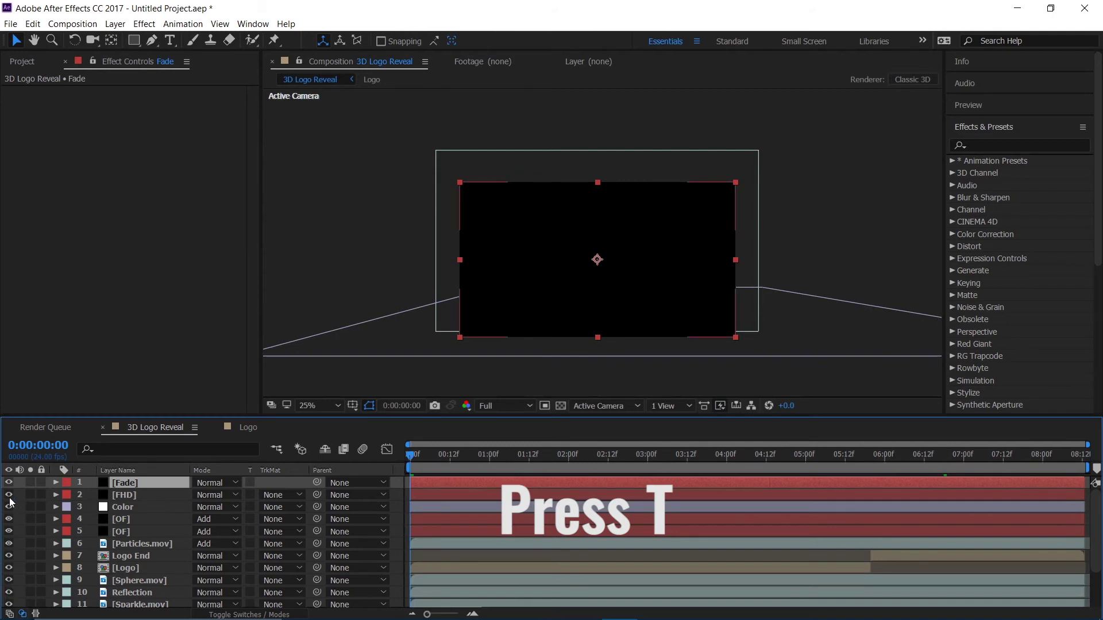
{"action": "key", "text": "t"}
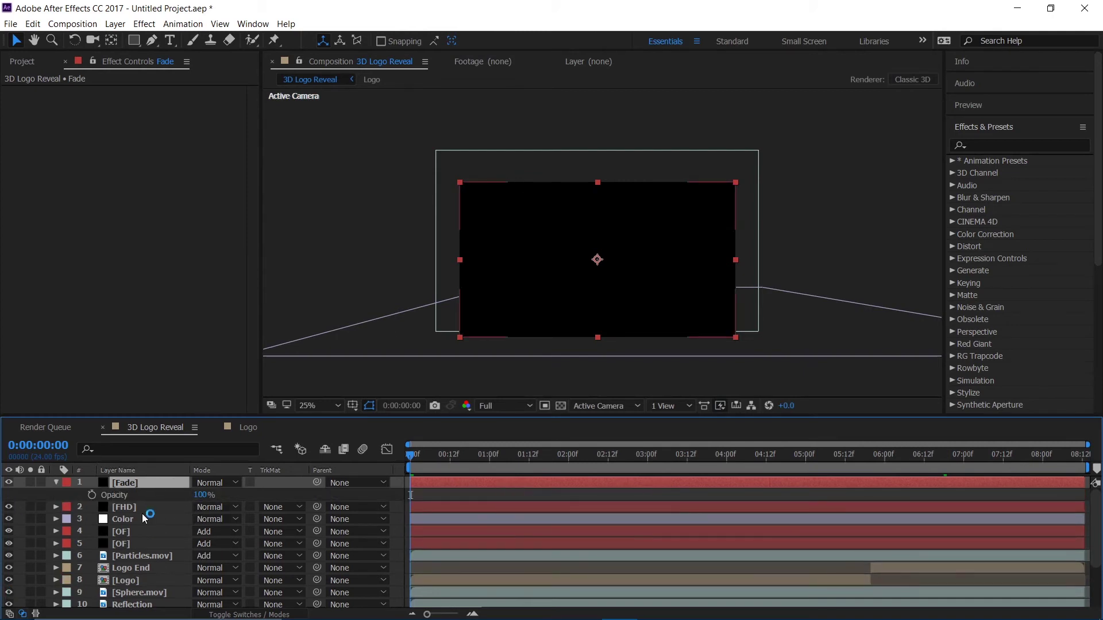
{"action": "left_click", "coordinate": [90, 493]}
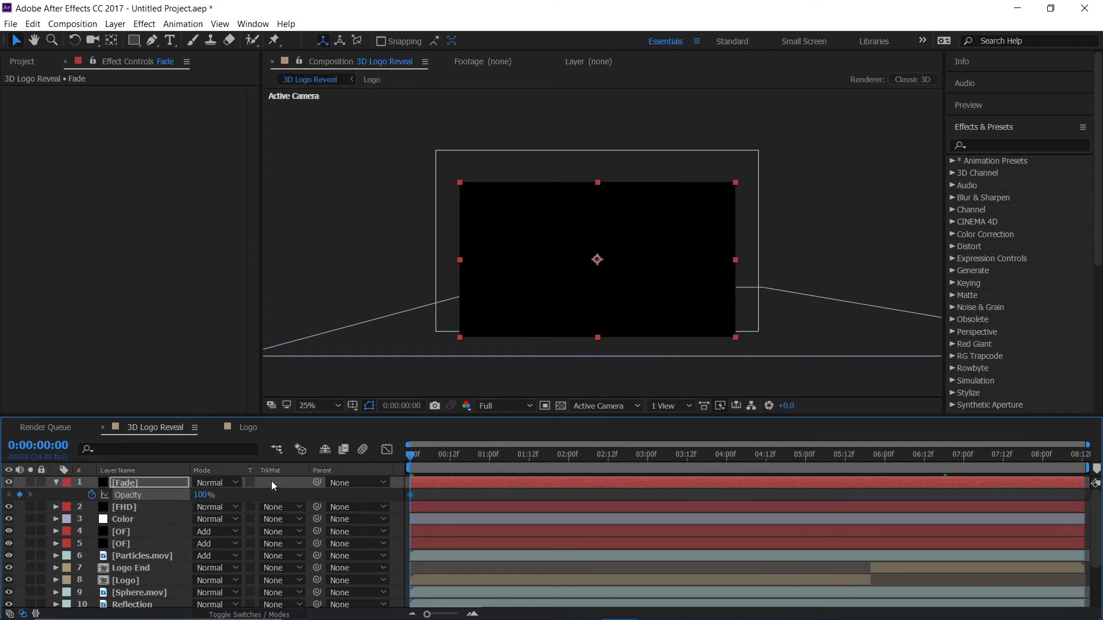
{"action": "left_click", "coordinate": [450, 458]}
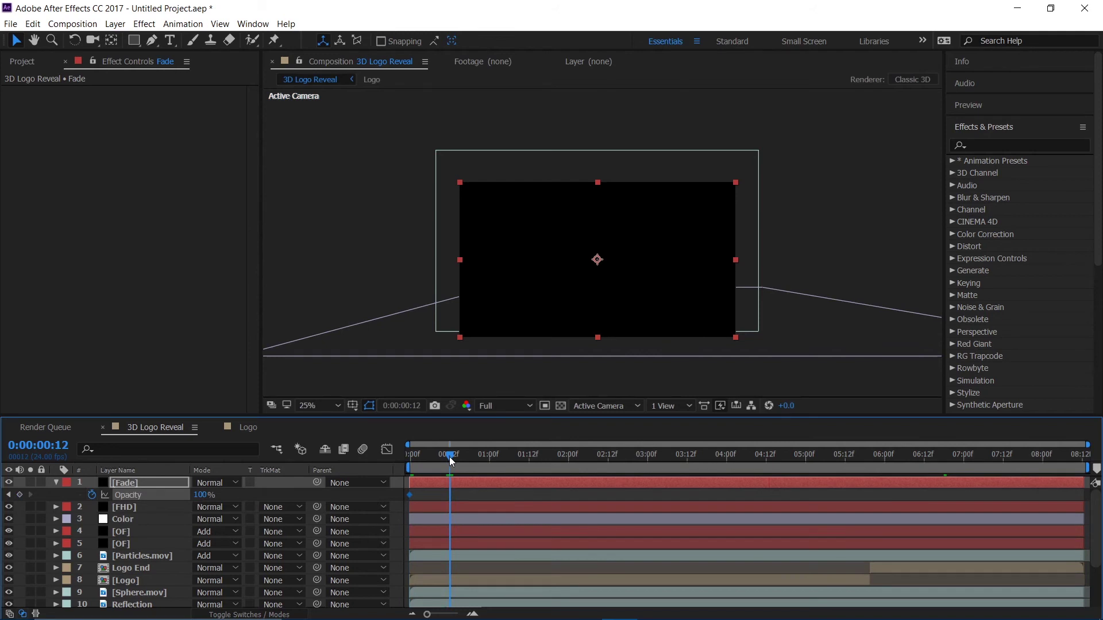
{"action": "left_click", "coordinate": [200, 496]}
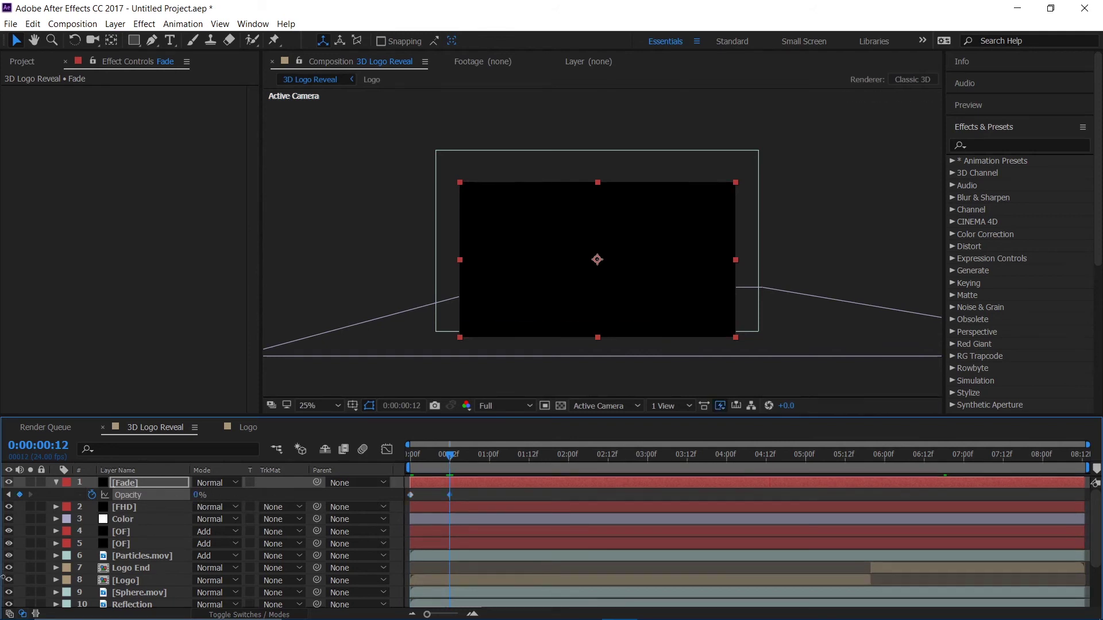
{"action": "type", "text": "0"}
{"action": "key", "text": "Return"}
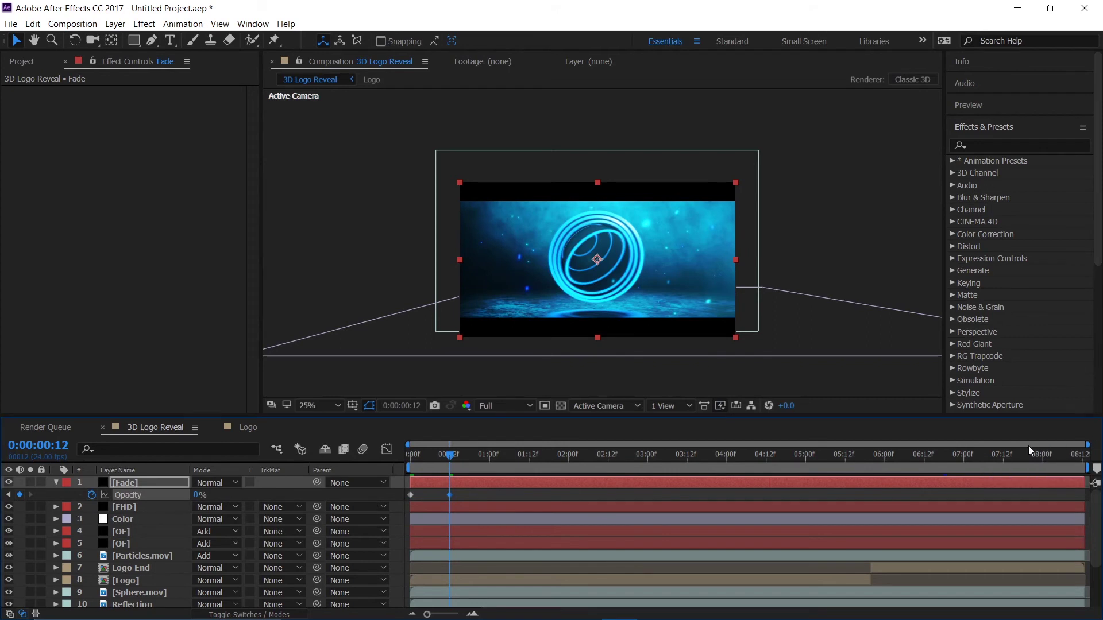
Keyframe the Fade layer's Opacity from 0% at 0:00:06:14 to 100% at 0:00:07:08
{"action": "left_click_drag", "start_coordinate": [919, 465], "coordinate": [929, 464]}
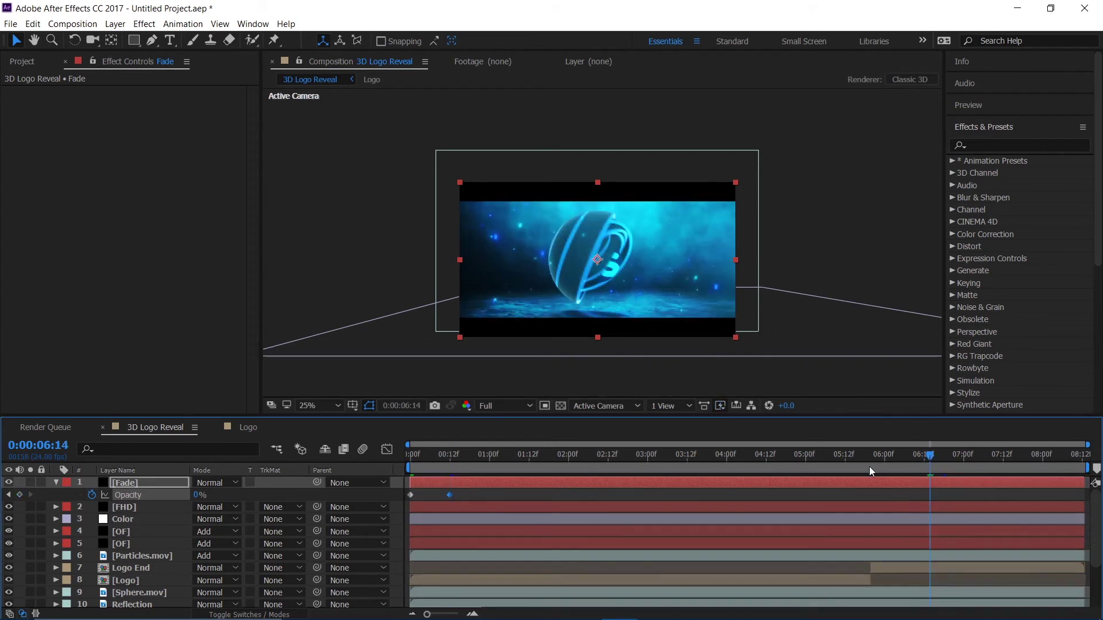
{"action": "left_click", "coordinate": [22, 497]}
{"action": "left_click_drag", "start_coordinate": [932, 455], "coordinate": [988, 452]}
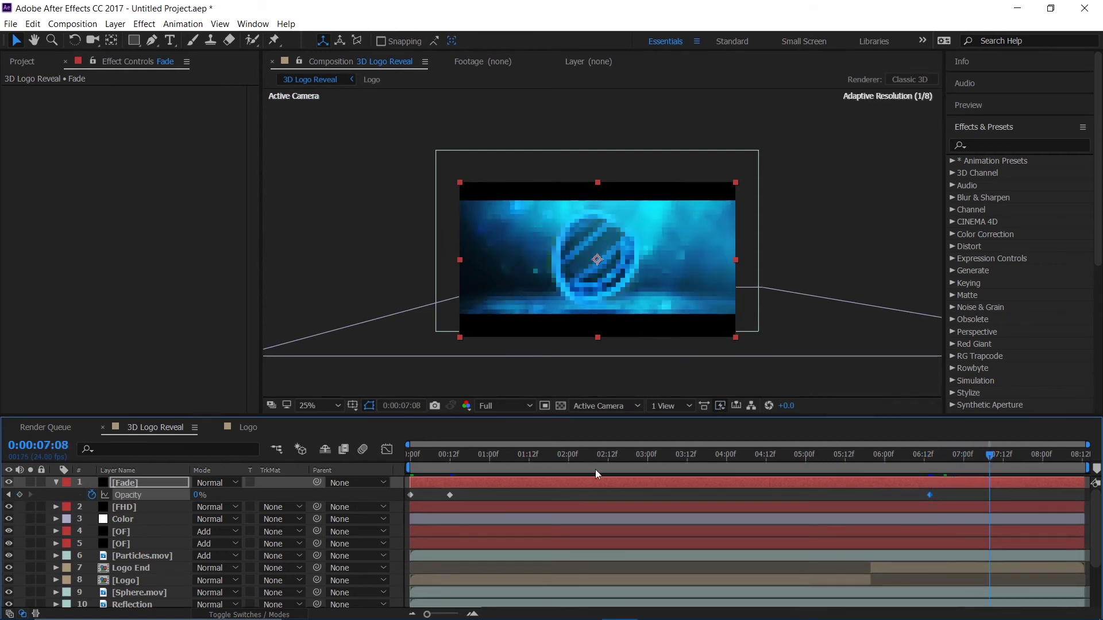
{"action": "left_click", "coordinate": [197, 494]}
{"action": "type", "text": "100"}
{"action": "key", "text": "Return"}
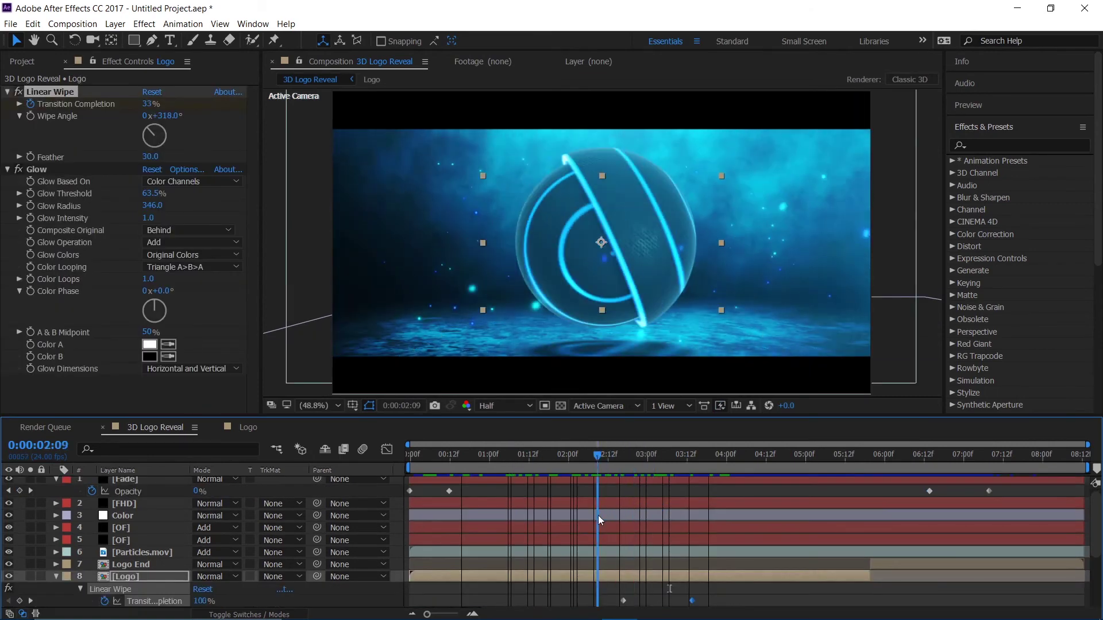
Lengthen the Logo layer's Linear Wipe by moving its first keyframe to about 02:12 and its second to just before 04:00
{"action": "left_click_drag", "start_coordinate": [598, 516], "coordinate": [667, 509]}
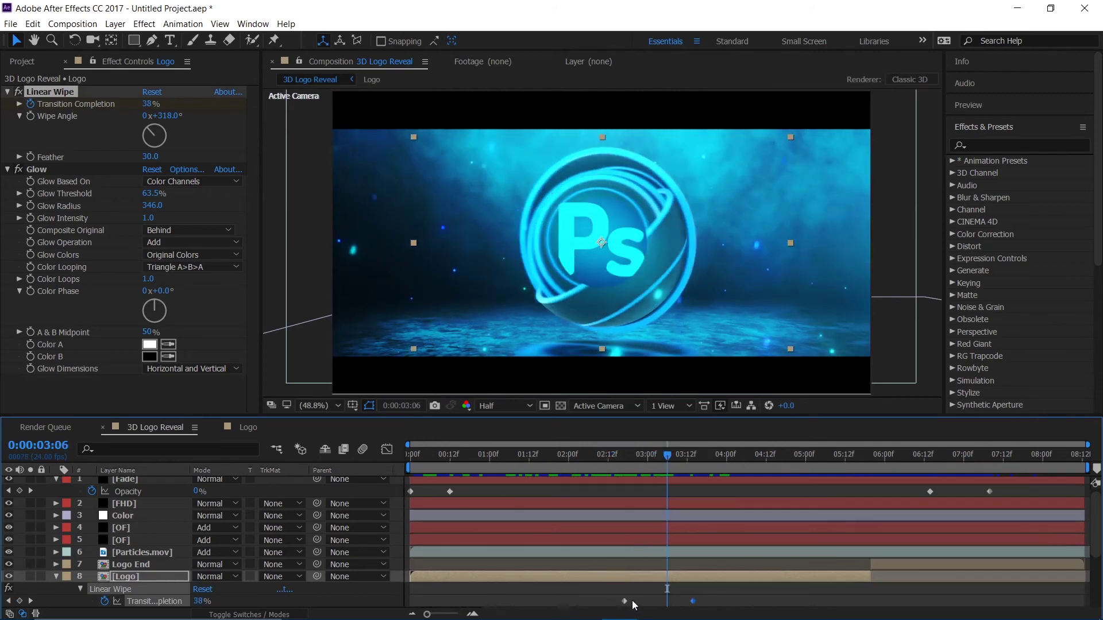
{"action": "left_click_drag", "start_coordinate": [625, 601], "coordinate": [611, 603]}
{"action": "left_click_drag", "start_coordinate": [694, 604], "coordinate": [718, 609]}
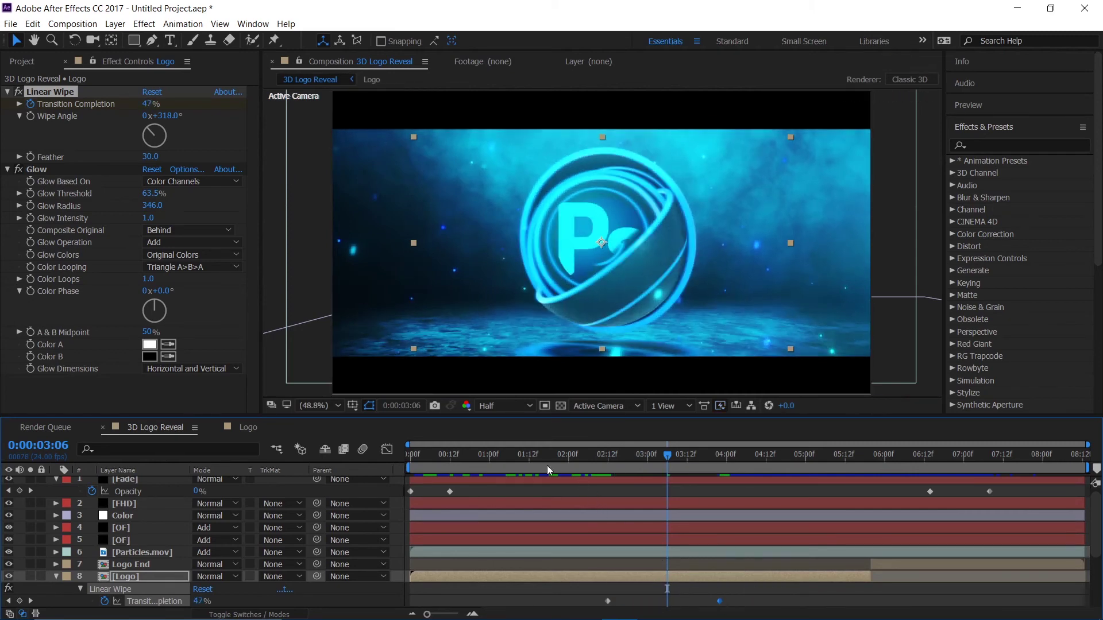
Preview the Logo layer's wipe from about 0:00:02:05 and set its Linear Wipe Feather to 68
{"action": "left_click", "coordinate": [584, 471]}
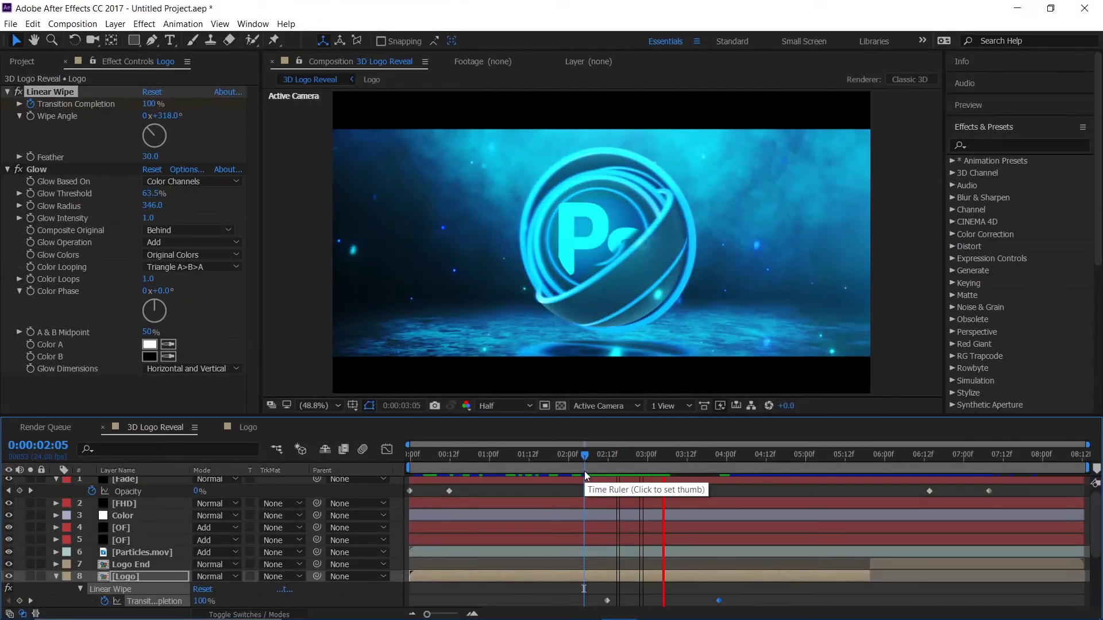
{"action": "left_click", "coordinate": [587, 469]}
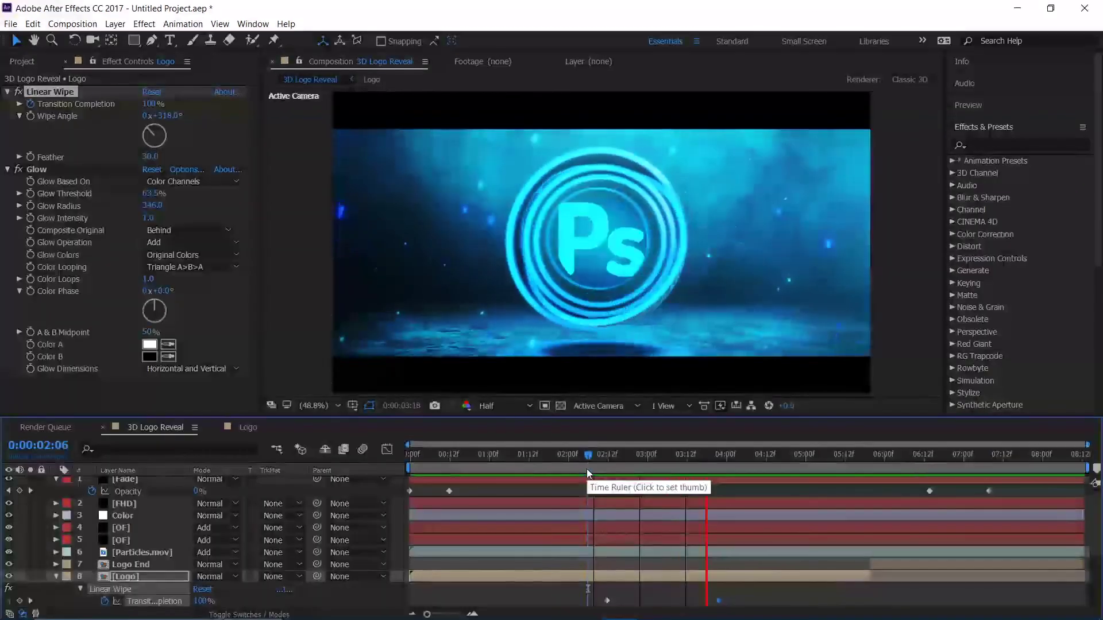
{"action": "left_click_drag", "start_coordinate": [588, 469], "coordinate": [660, 478]}
{"action": "left_click_drag", "start_coordinate": [153, 163], "coordinate": [179, 166]}
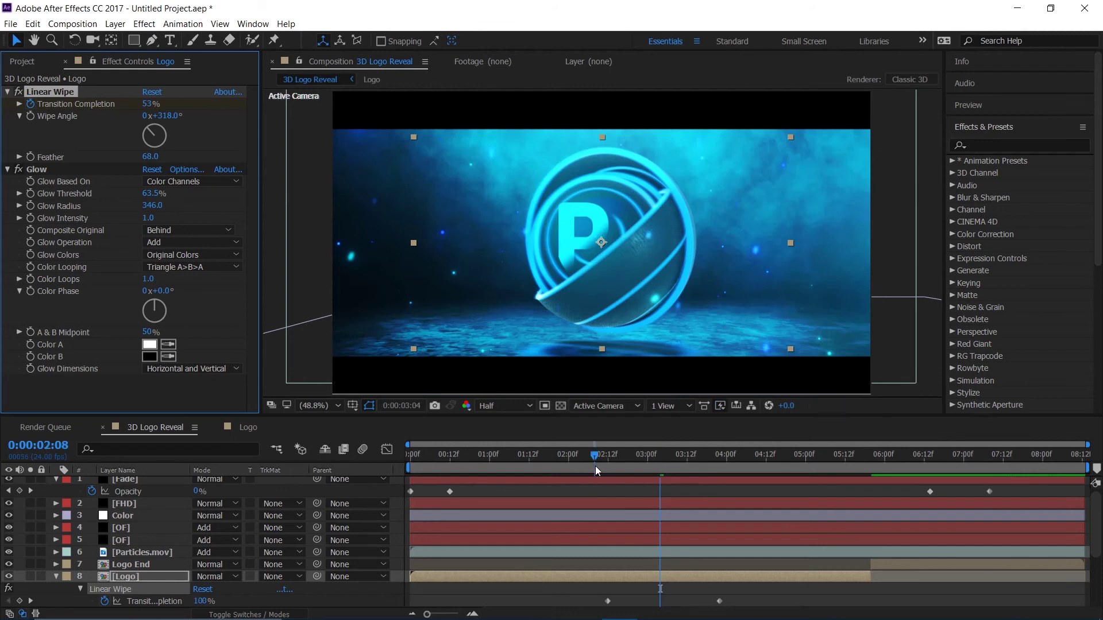
Preview the Logo layer's wipe several times from about 0:00:02:07 to check its timing and feathering
{"action": "left_click_drag", "start_coordinate": [595, 467], "coordinate": [588, 471]}
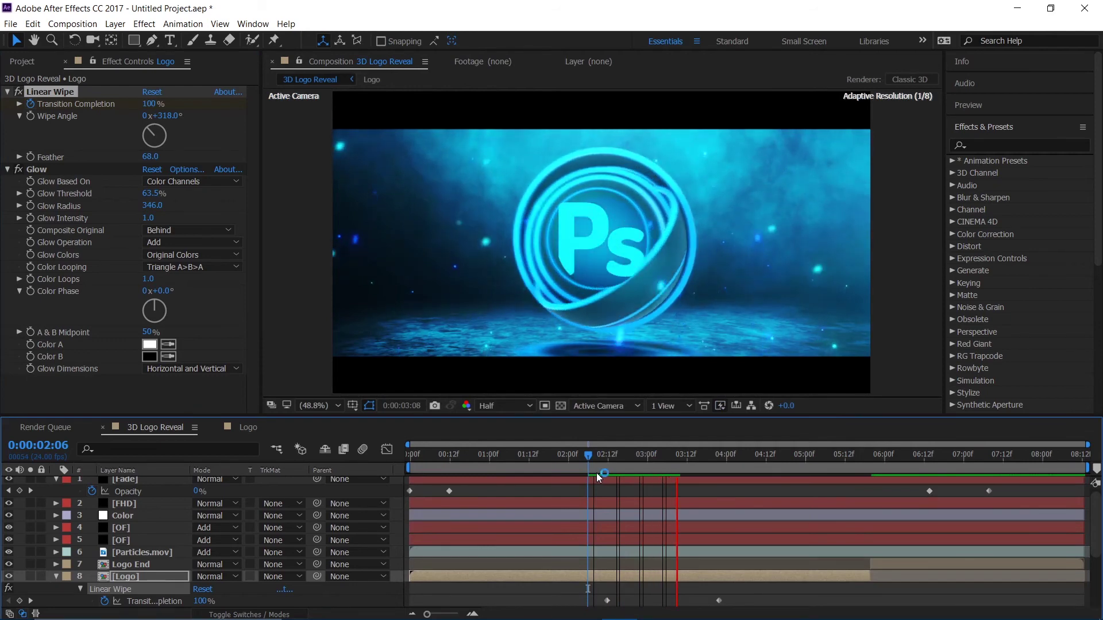
{"action": "left_click", "coordinate": [608, 468]}
{"action": "left_click", "coordinate": [592, 469]}
{"action": "key", "text": "space"}
{"action": "left_click", "coordinate": [594, 463]}
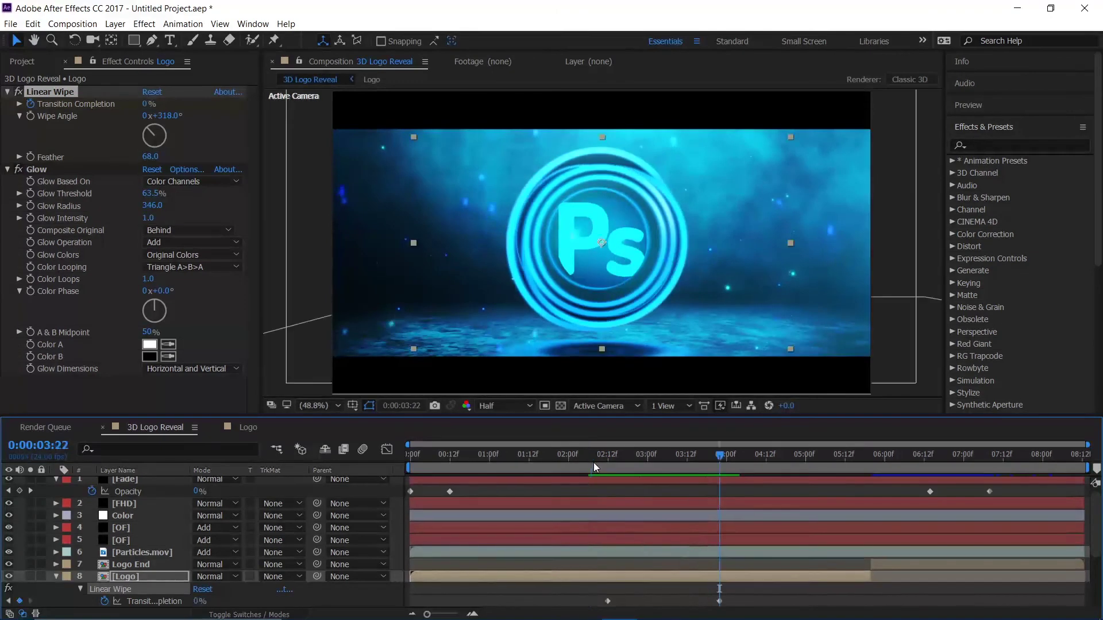
{"action": "key", "text": "space"}
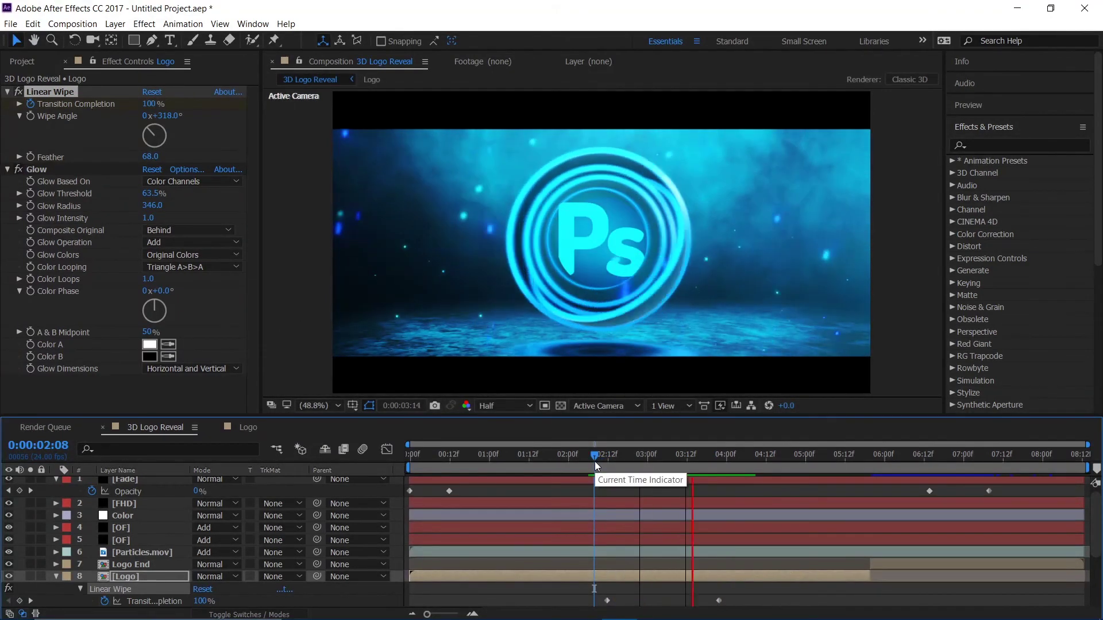
{"action": "left_click", "coordinate": [593, 460]}
{"action": "left_click", "coordinate": [591, 461]}
{"action": "key", "text": "space"}
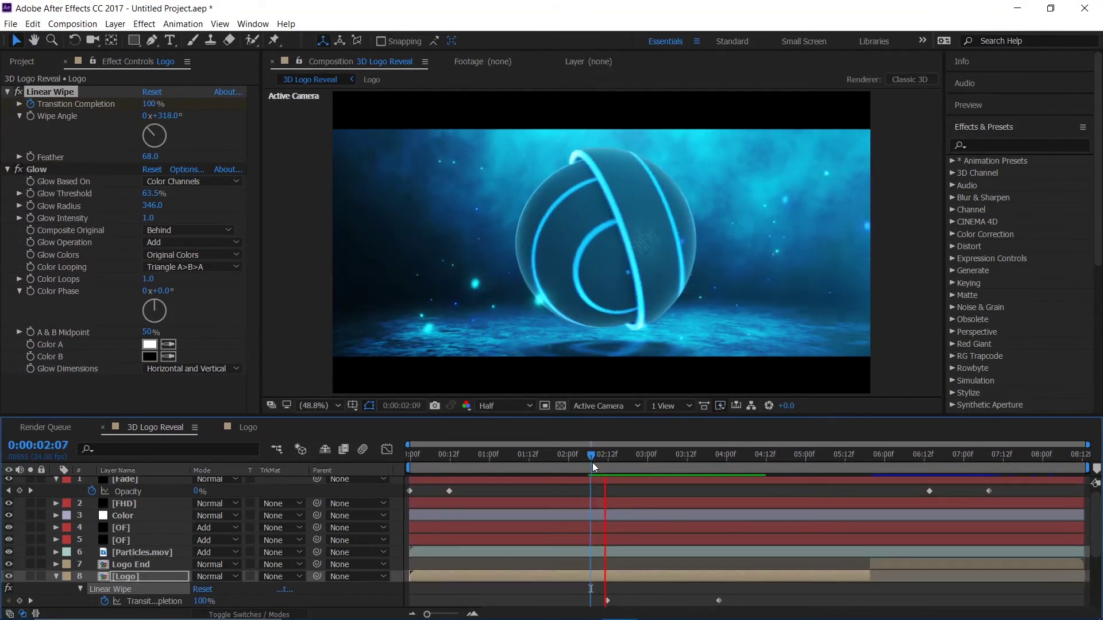
{"action": "left_click", "coordinate": [595, 463]}
{"action": "key", "text": "space"}
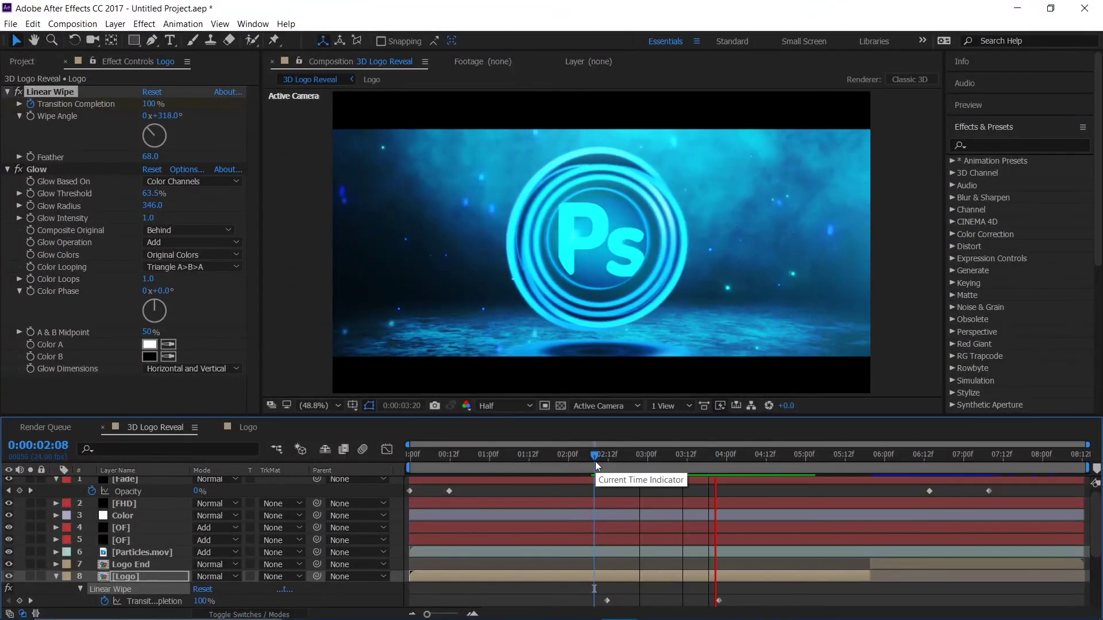
{"action": "key", "text": "space"}
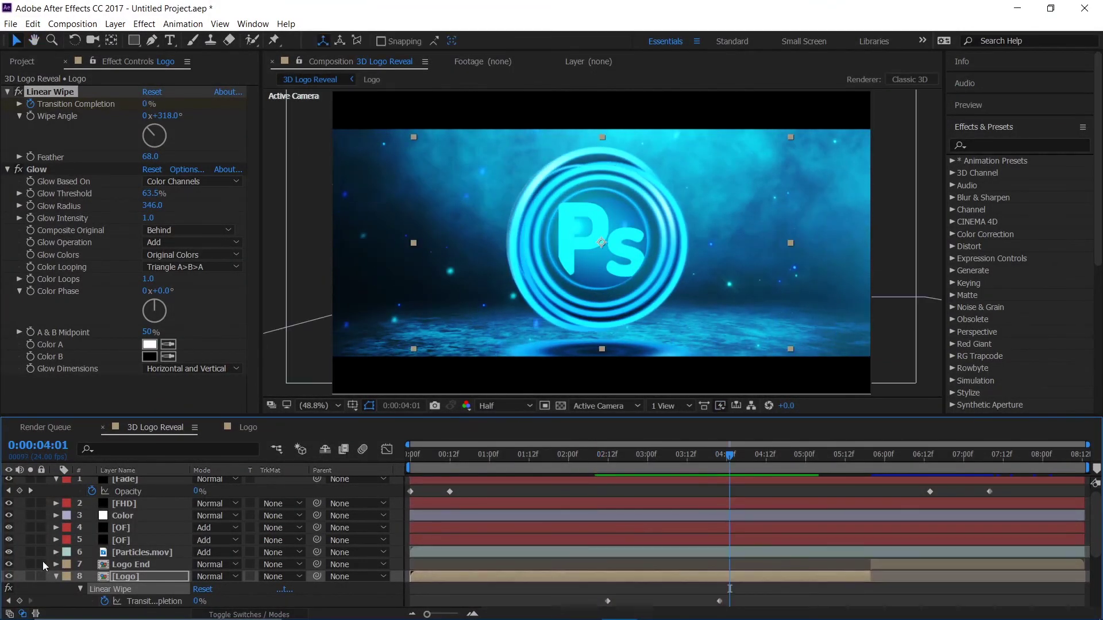
Collapse the Logo layer's properties and apply the CC Light Sweep effect to that layer
{"action": "left_click", "coordinate": [55, 577]}
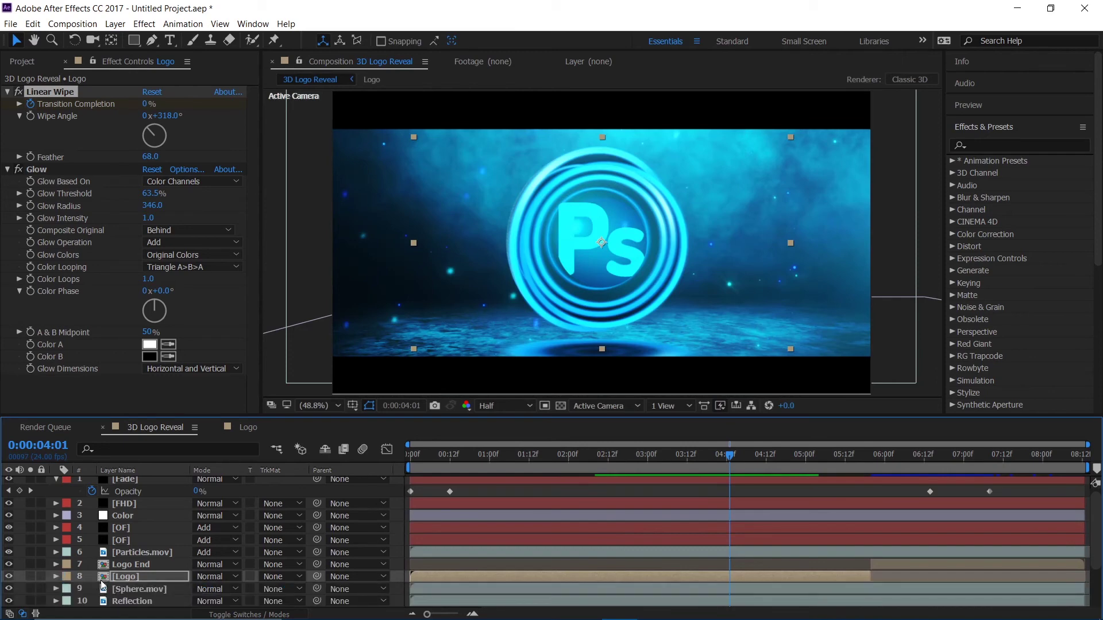
{"action": "left_click", "coordinate": [987, 140]}
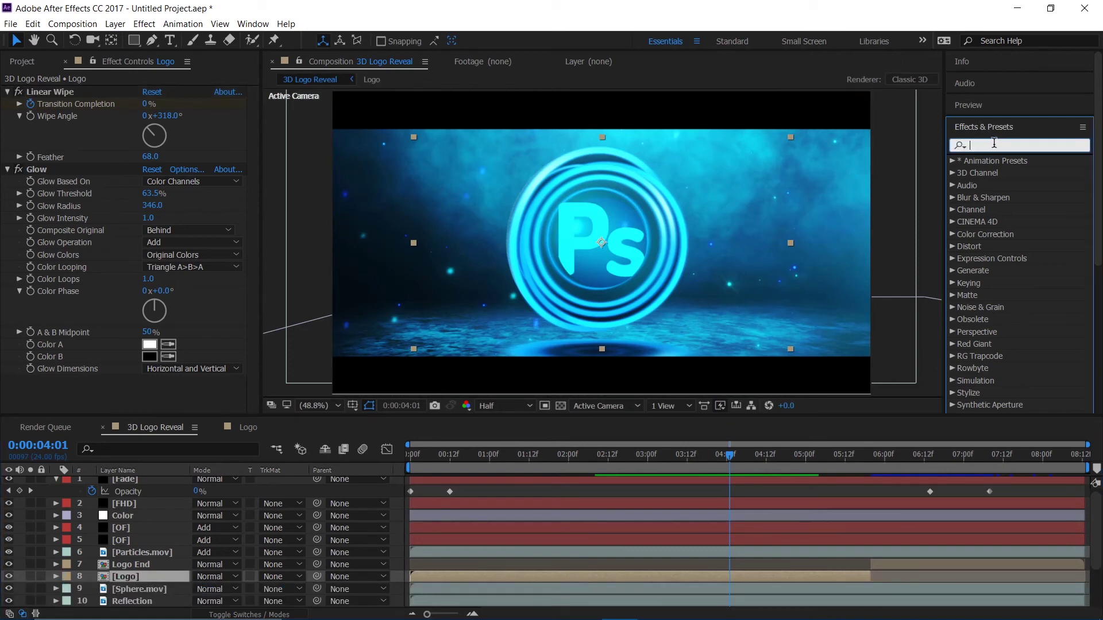
{"action": "type", "text": "light"}
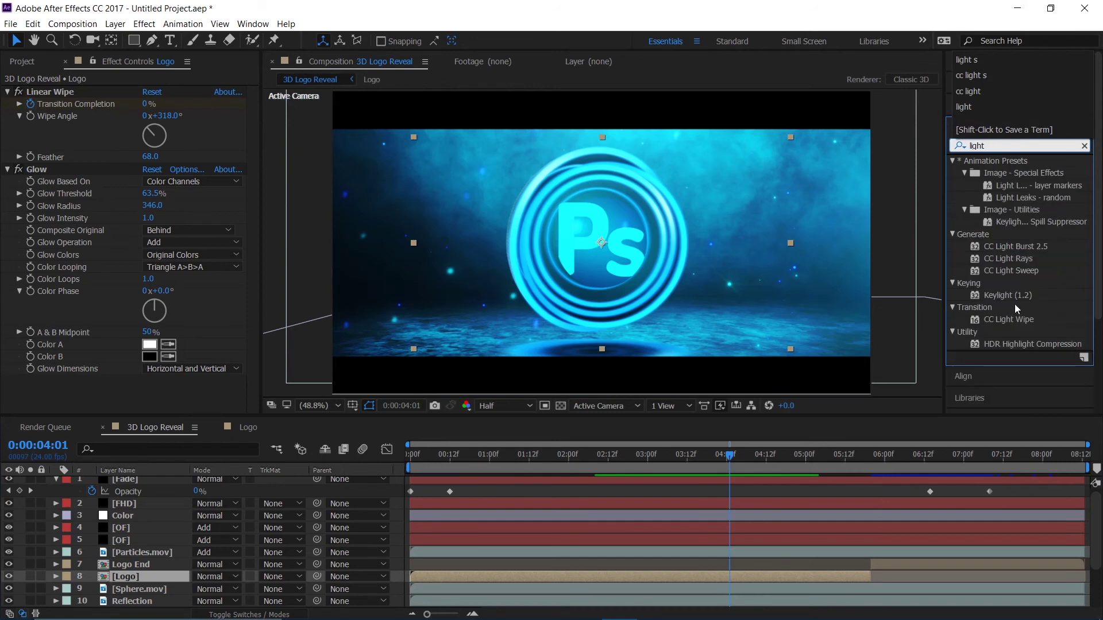
{"action": "left_click_drag", "start_coordinate": [1030, 272], "coordinate": [158, 574]}
Rename the Logo layer as Start Logo
{"action": "key", "text": "Return"}
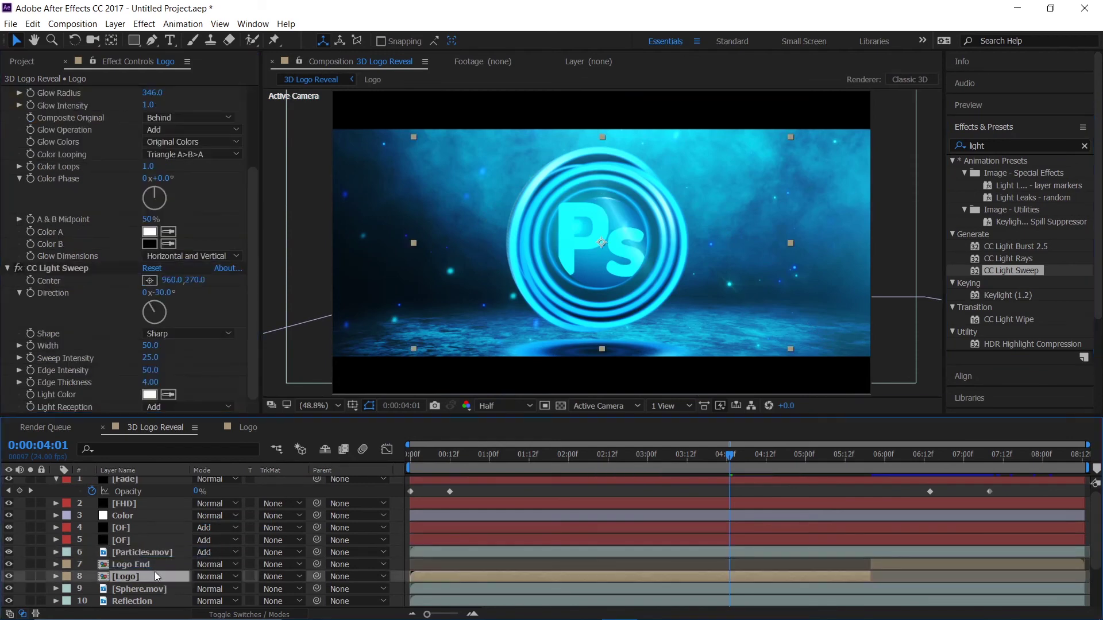
{"action": "type", "text": "Start"}
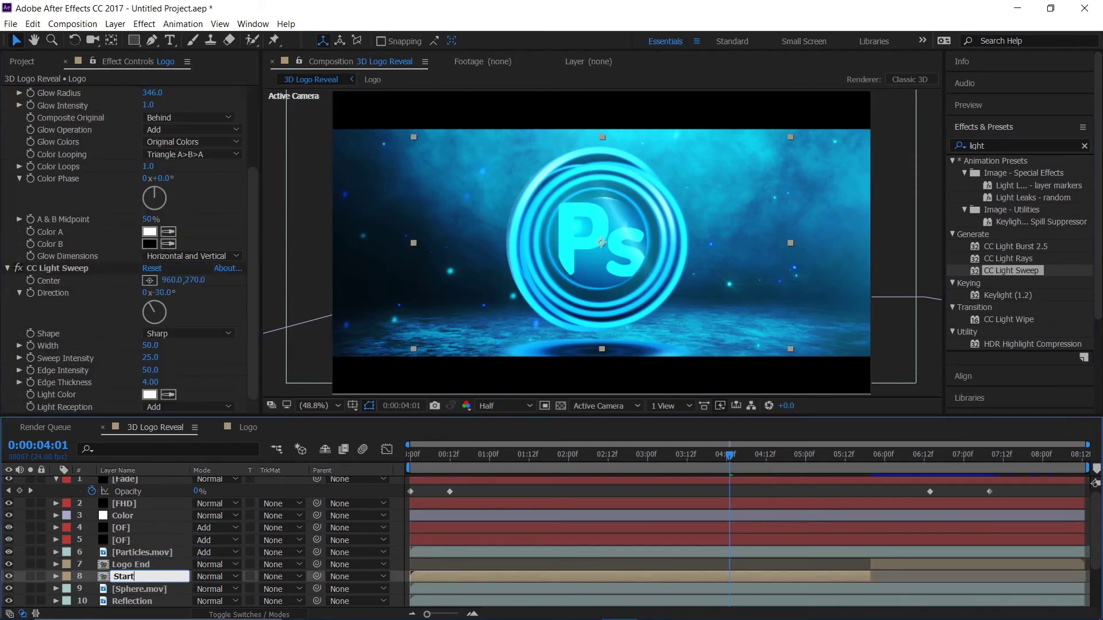
{"action": "type", "text": " Logo"}
{"action": "key", "text": "Return"}
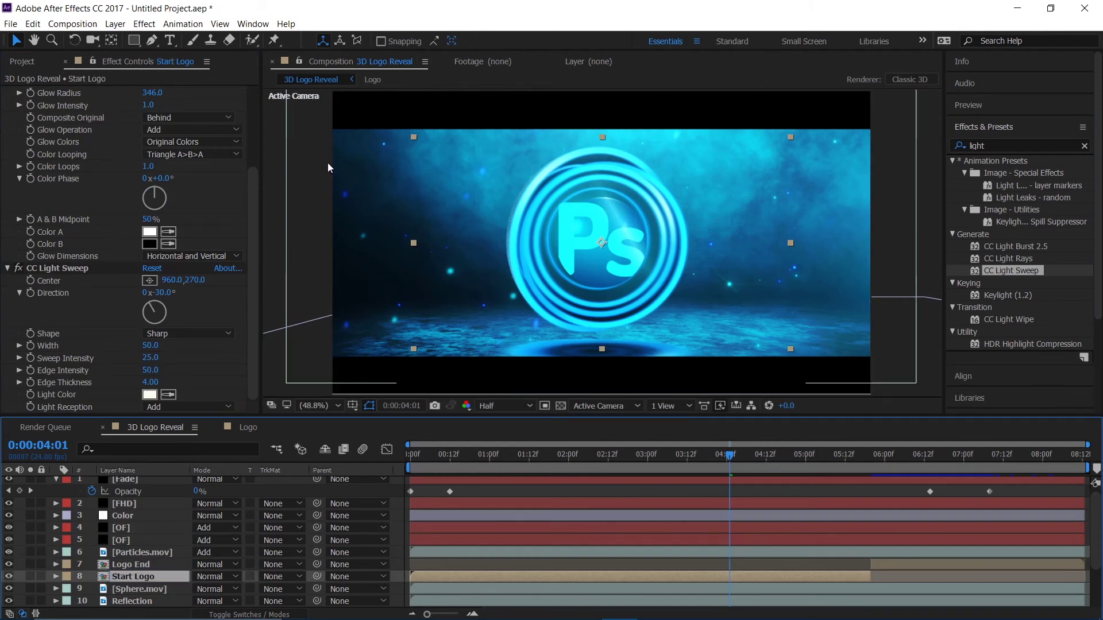
Set the Start Logo layer's CC Light Sweep Width to 169, Sweep Intensity to 50 and Edge Intensity to 82
{"action": "left_click_drag", "start_coordinate": [152, 348], "coordinate": [154, 375]}
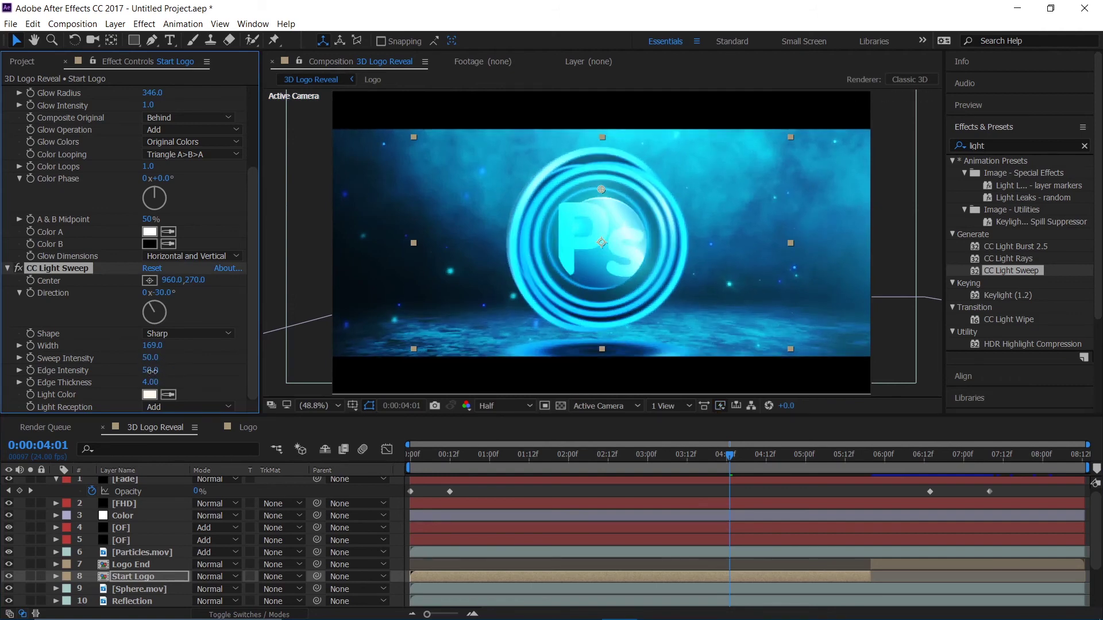
{"action": "mouse_move", "coordinate": [150, 370]}
{"action": "left_mouse_down"}
{"action": "mouse_move", "coordinate": [173, 366]}
{"action": "mouse_move", "coordinate": [165, 374]}
{"action": "left_mouse_up"}
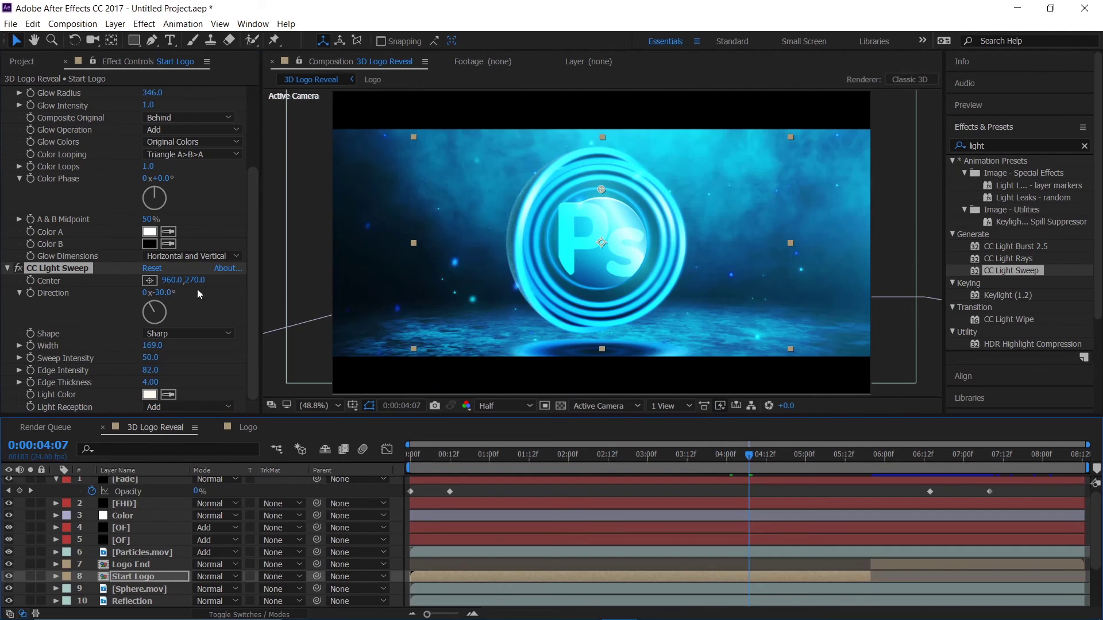
Keyframe CC Light Sweep's Center from 46.6,870.2 at 0:00:04:06 to 1964.2,188.0 at 0:00:05:07, with Direction keyframing enabled at the first time
{"action": "left_click_drag", "start_coordinate": [690, 466], "coordinate": [746, 459]}
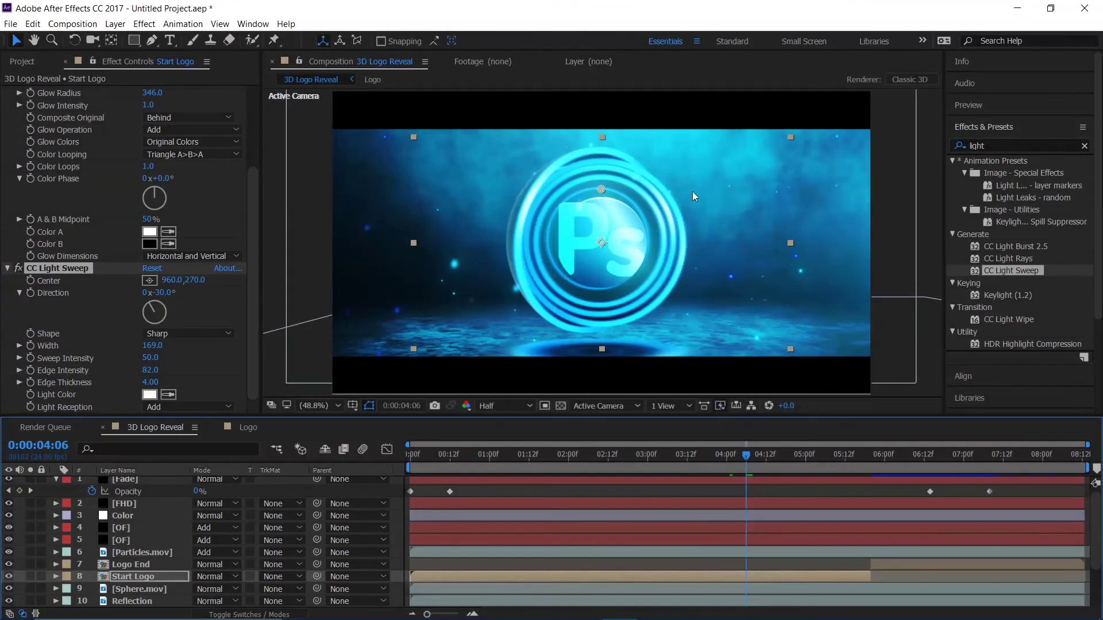
{"action": "left_click_drag", "start_coordinate": [600, 189], "coordinate": [421, 306]}
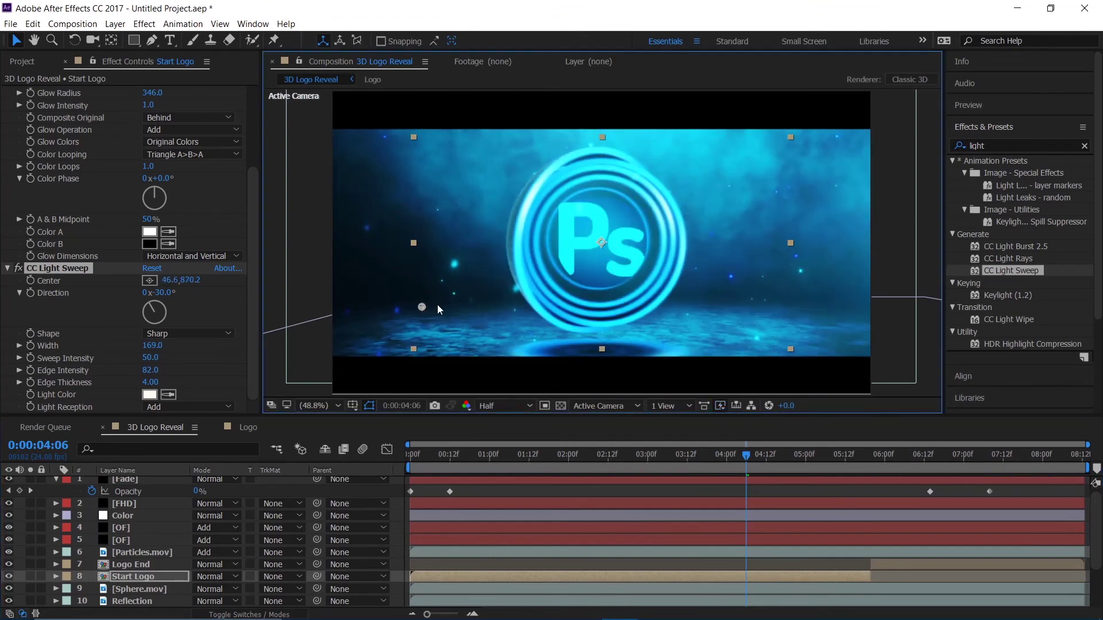
{"action": "left_click", "coordinate": [32, 280]}
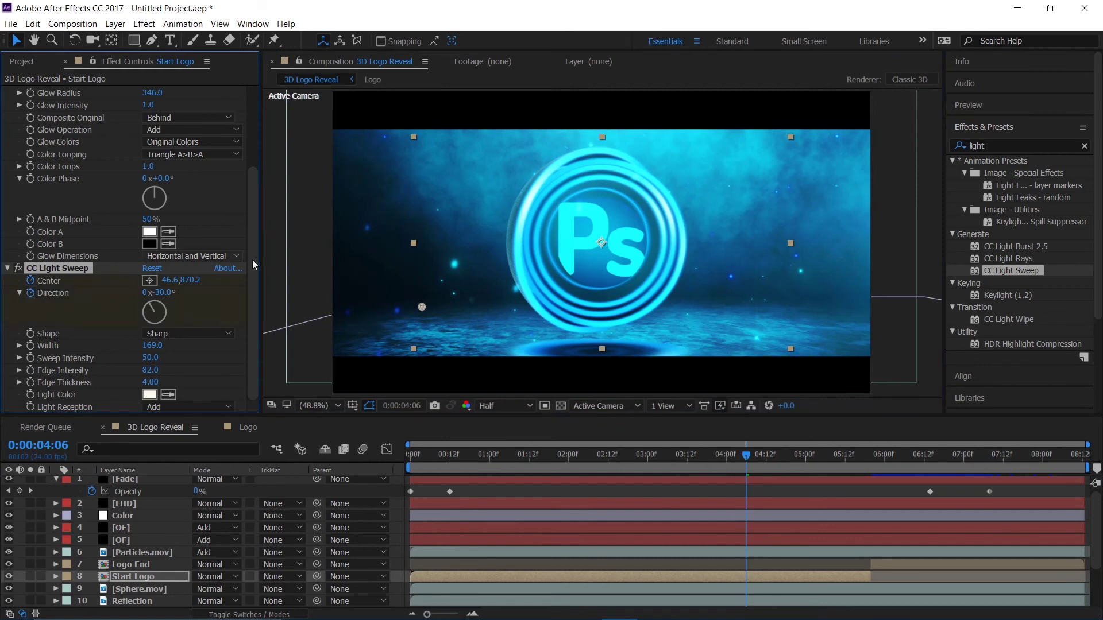
{"action": "left_click", "coordinate": [829, 456]}
{"action": "left_click_drag", "start_coordinate": [420, 303], "coordinate": [796, 170]}
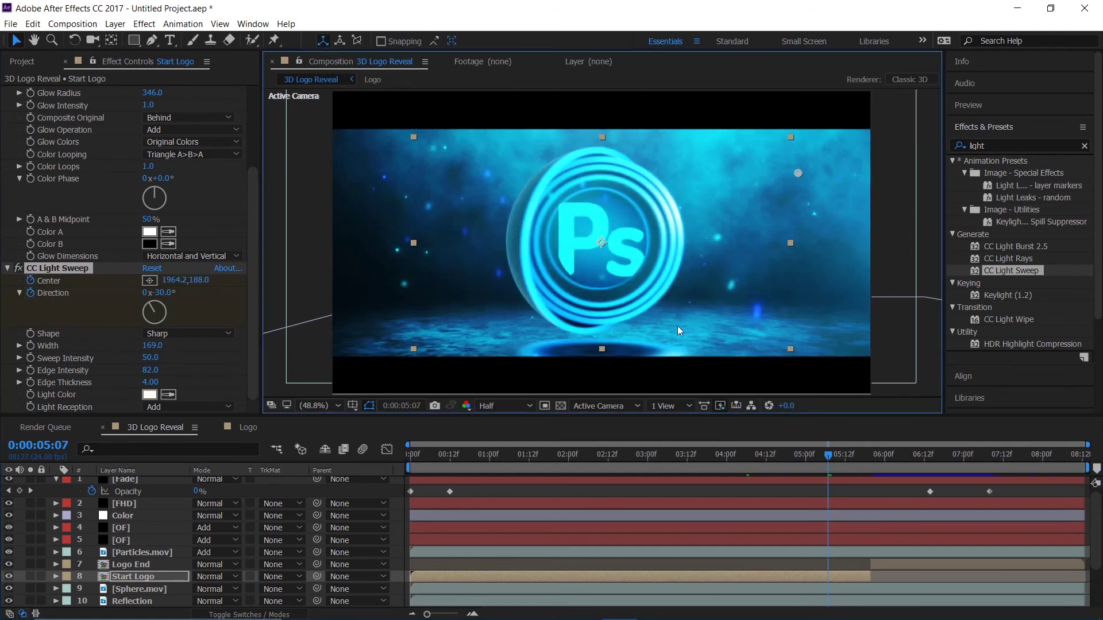
Preview the whole 3D Logo Reveal composition from the beginning to check the light sweep and fades
{"action": "key", "text": "Home"}
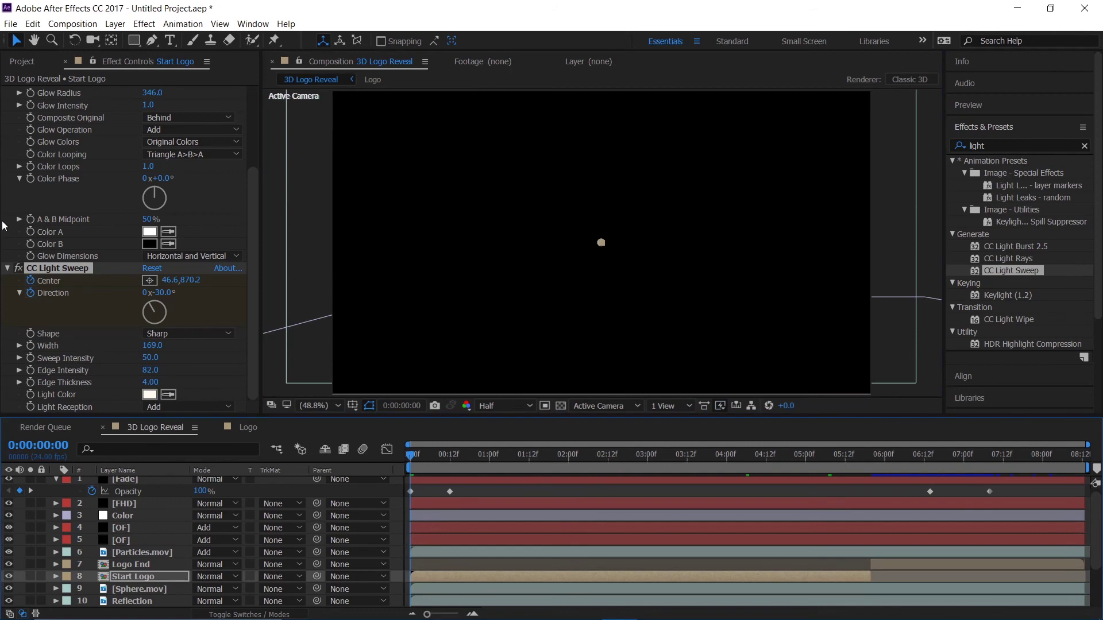
{"action": "key", "text": "space"}
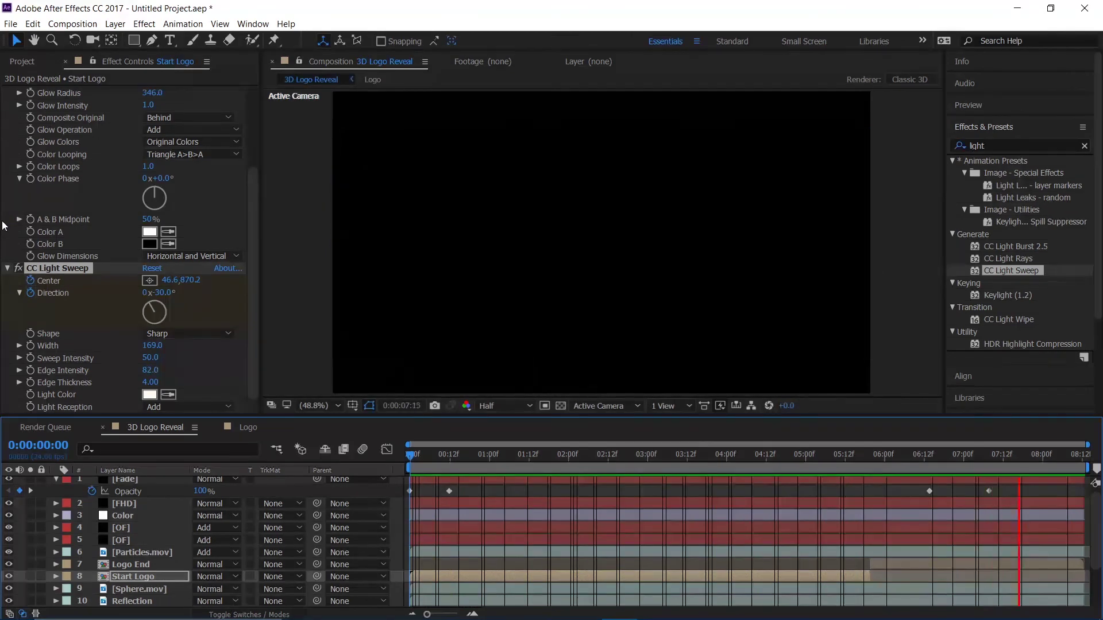
{"action": "key", "text": "space"}
At 0:00:04:11, set the Optical Flares Brightness on the lower OF layer (layer 5) to 160
{"action": "left_click_drag", "start_coordinate": [662, 455], "coordinate": [763, 457]}
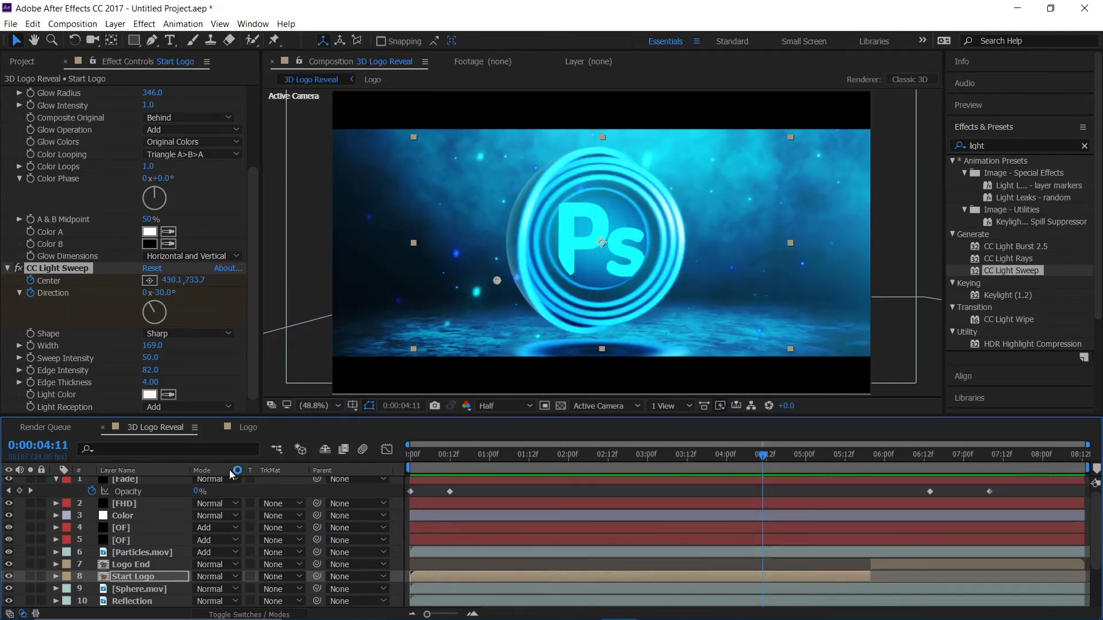
{"action": "left_click", "coordinate": [138, 539]}
{"action": "mouse_move", "coordinate": [153, 128]}
{"action": "left_mouse_down"}
{"action": "mouse_move", "coordinate": [137, 132]}
{"action": "mouse_move", "coordinate": [150, 130]}
{"action": "left_mouse_up"}
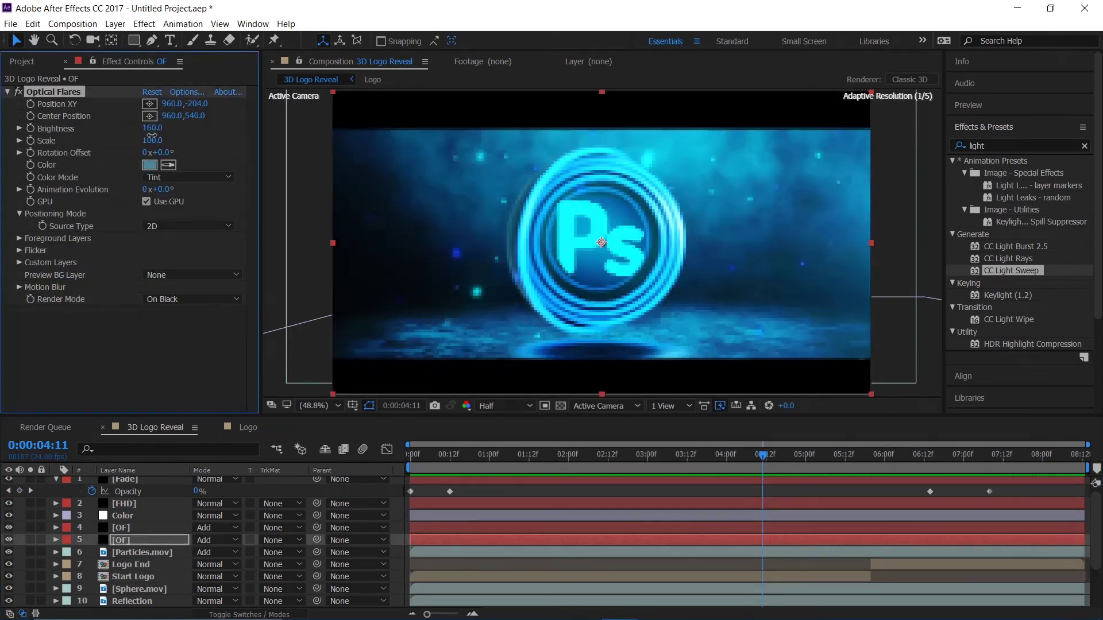